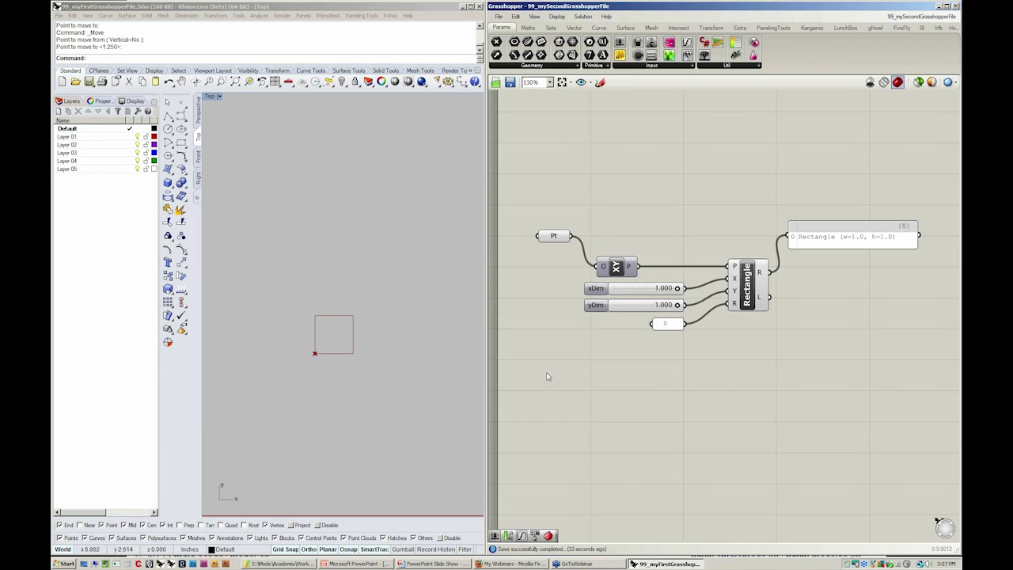
Step: Place a point object near the origin in Rhino's Top view, just above the X axis
left_click(331, 388)
right_click_drag(329, 413, 337, 300)
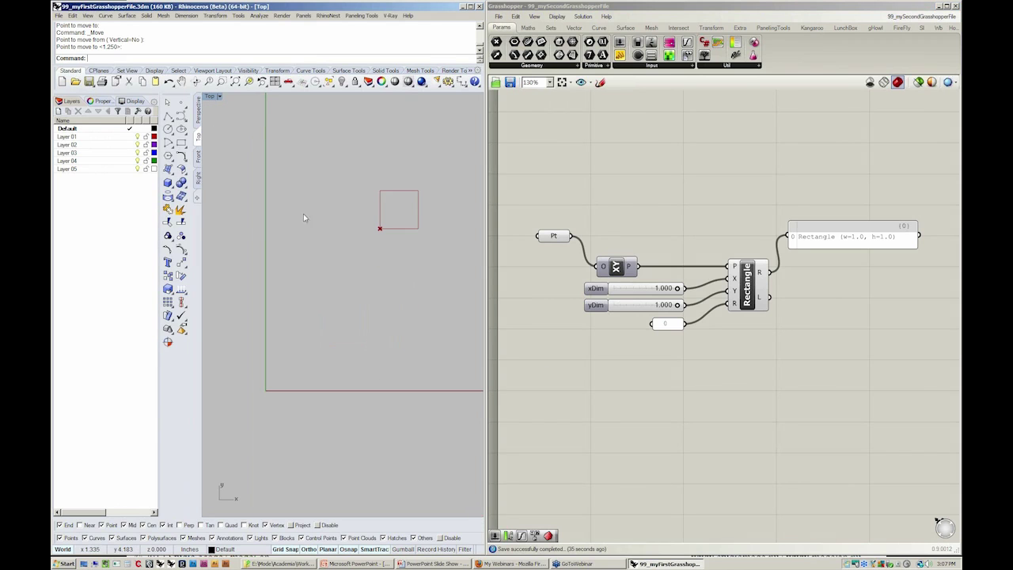
left_click(181, 102)
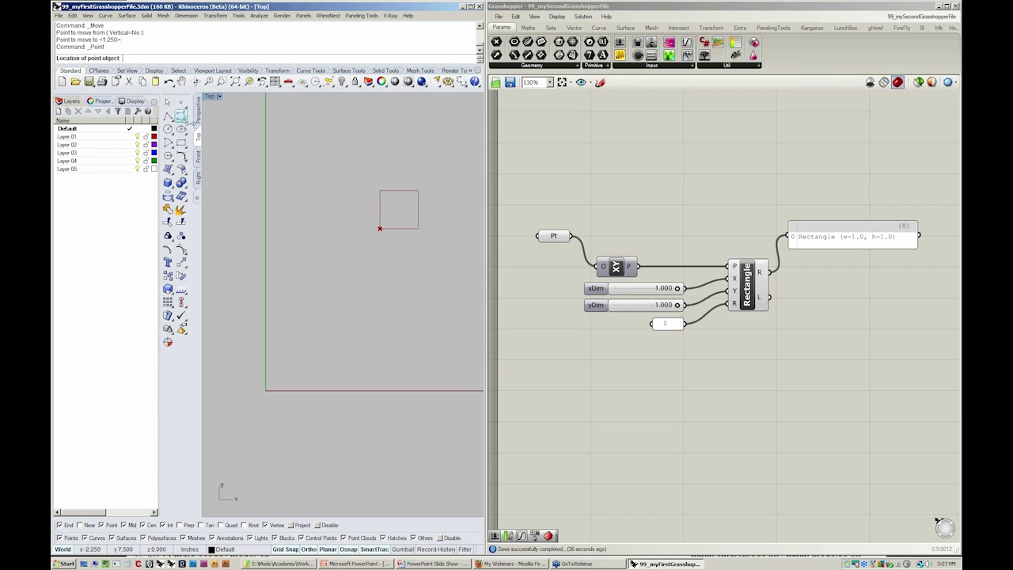
left_click(284, 381)
left_click(284, 382)
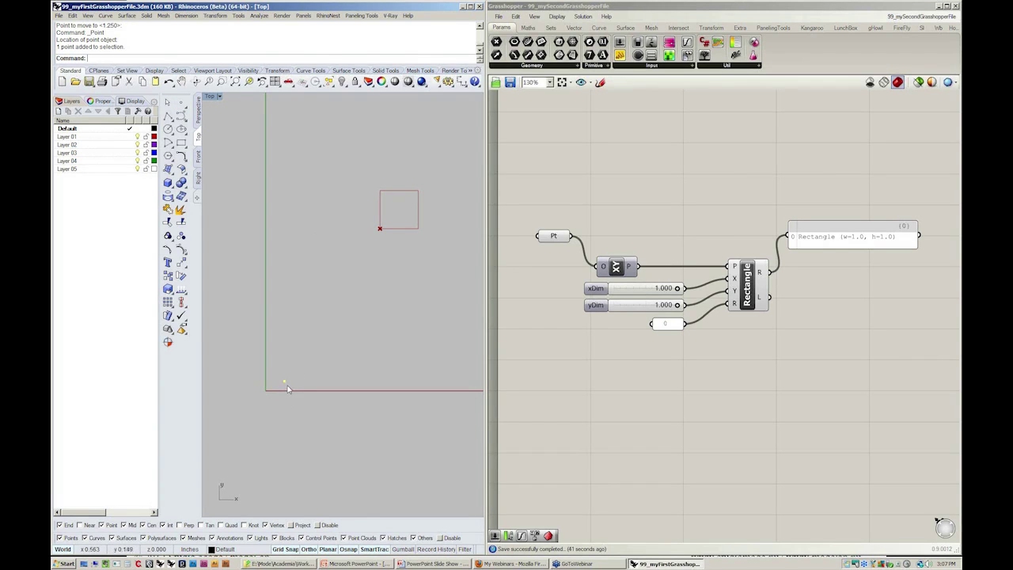
Step: Draw a vertical polyline about 3.75 inches long upward from the point near the origin
right_click_drag(285, 235, 285, 280)
left_click(168, 116)
left_click(283, 425)
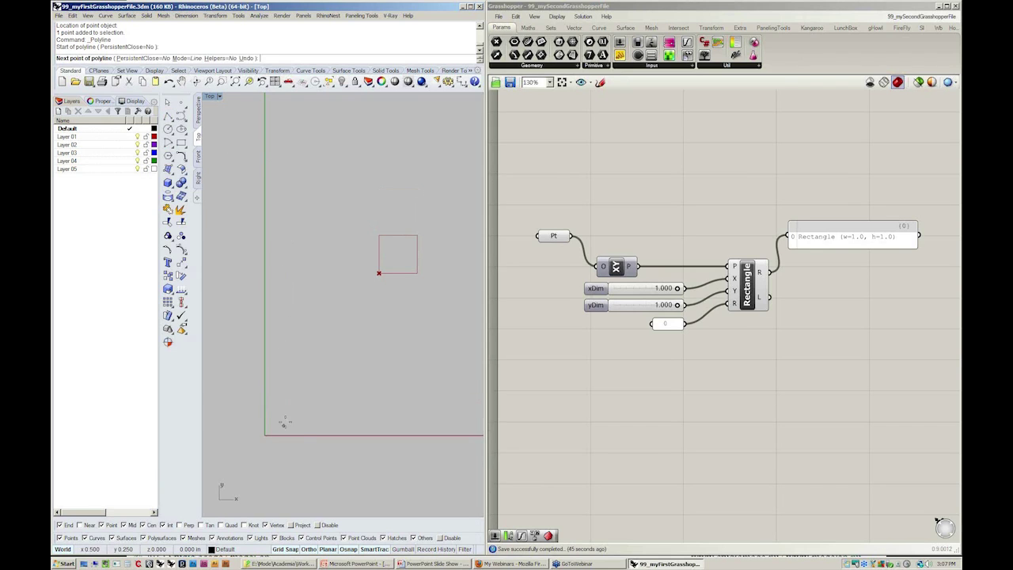
left_click(284, 283)
key("Return")
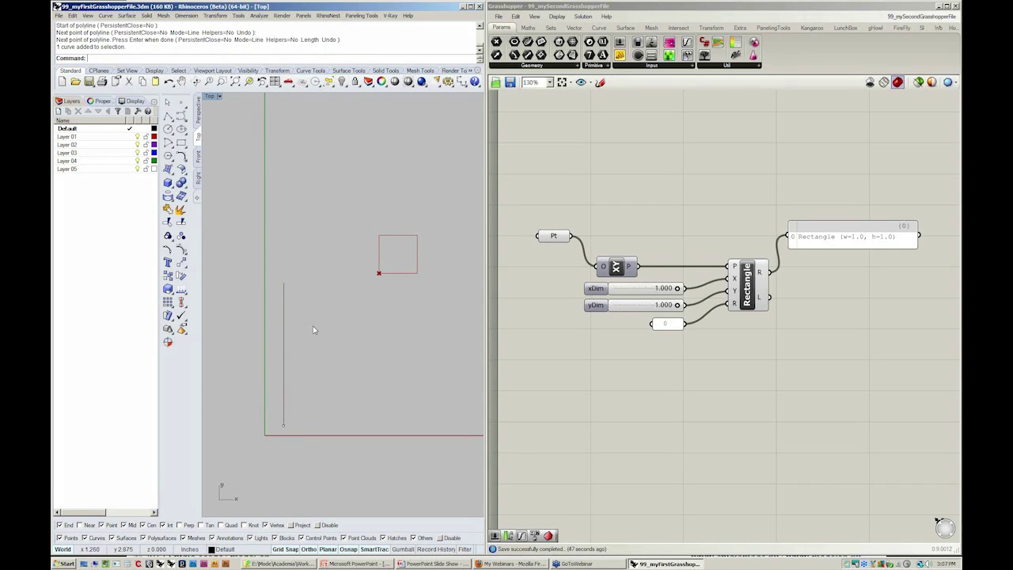
Step: Add an arrowhead to the upper end of the vertical line
type("Arrowhead")
key("Return")
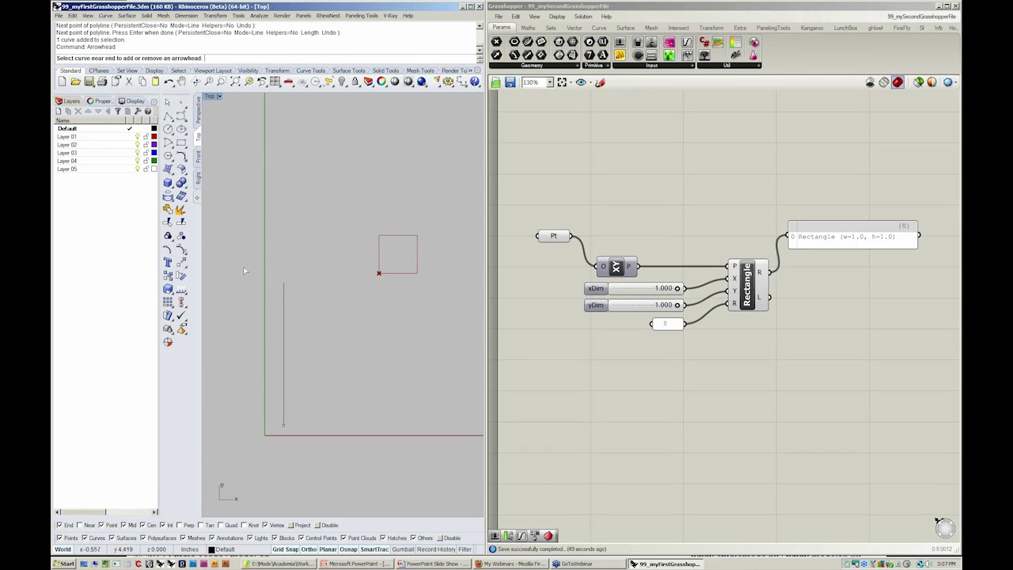
left_click(283, 288)
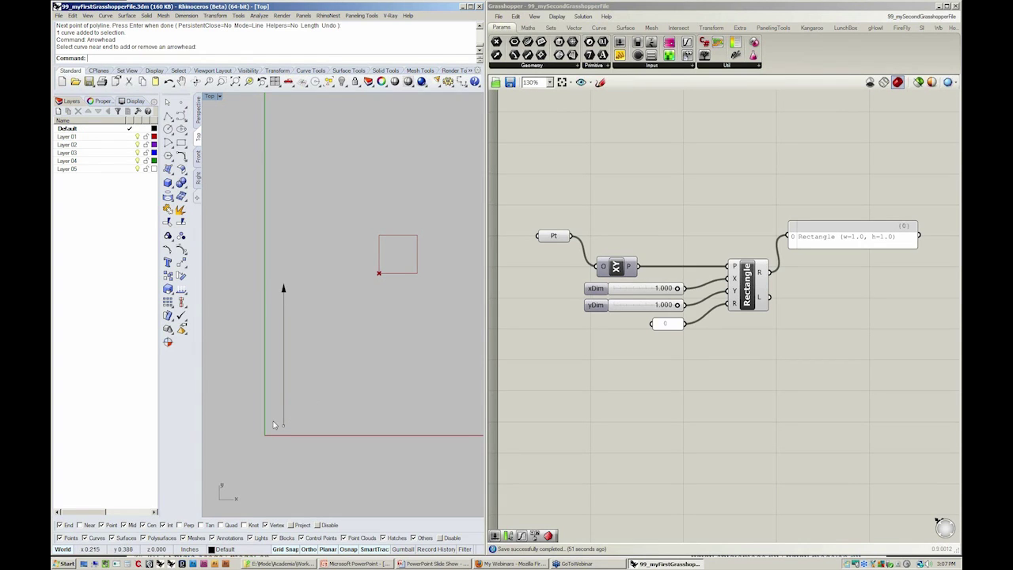
Step: Move the point at the line's lower end about 3.75 inches up to the arrow tip
left_click_drag(272, 418, 346, 468)
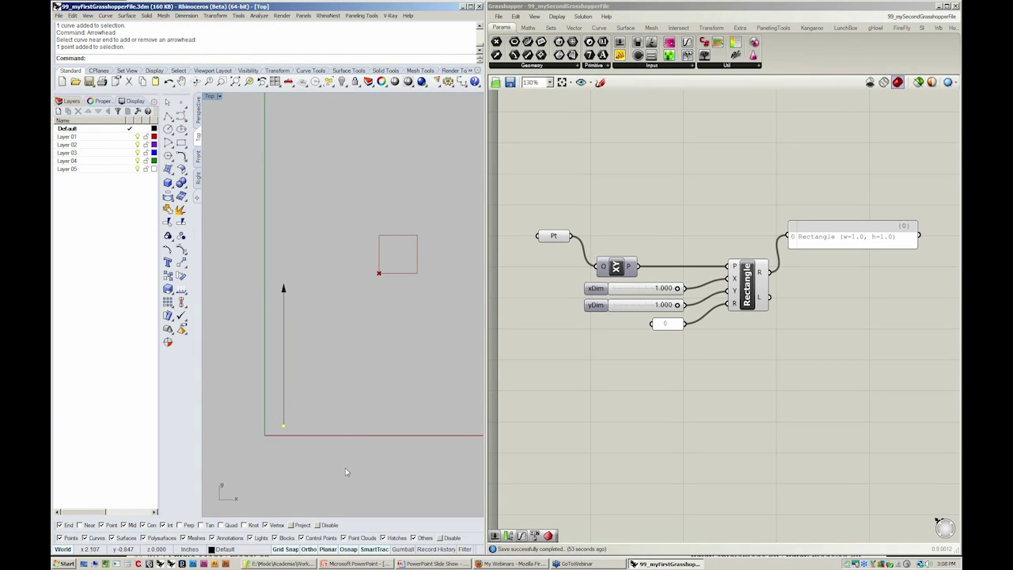
type("m")
key("Return")
left_click(302, 425)
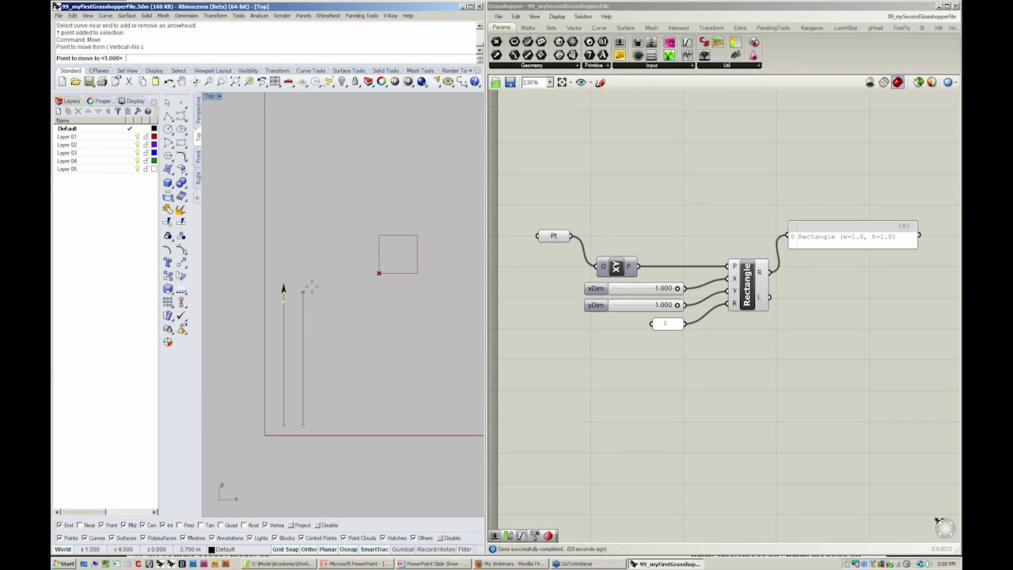
left_click(312, 283)
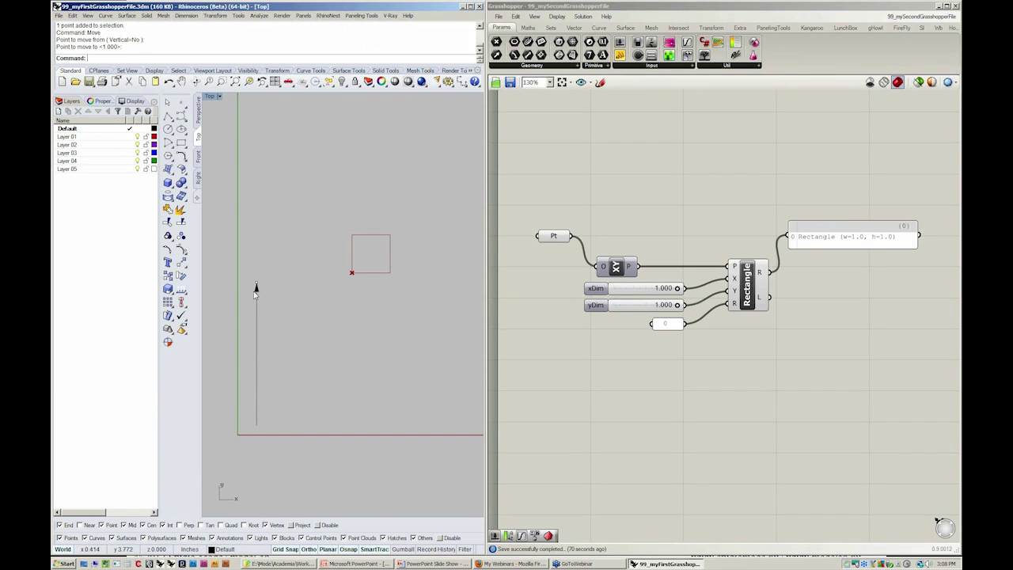
Step: Switch to Grasshopper, close the rectangle definition and start a new blank document
left_click(724, 396)
right_click_drag(724, 395, 719, 433)
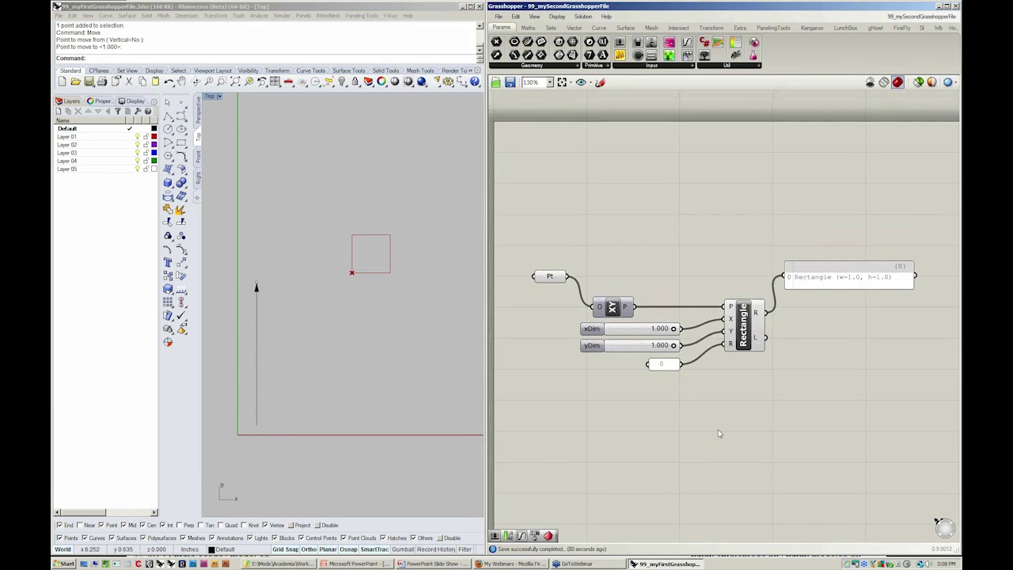
key("ctrl+w")
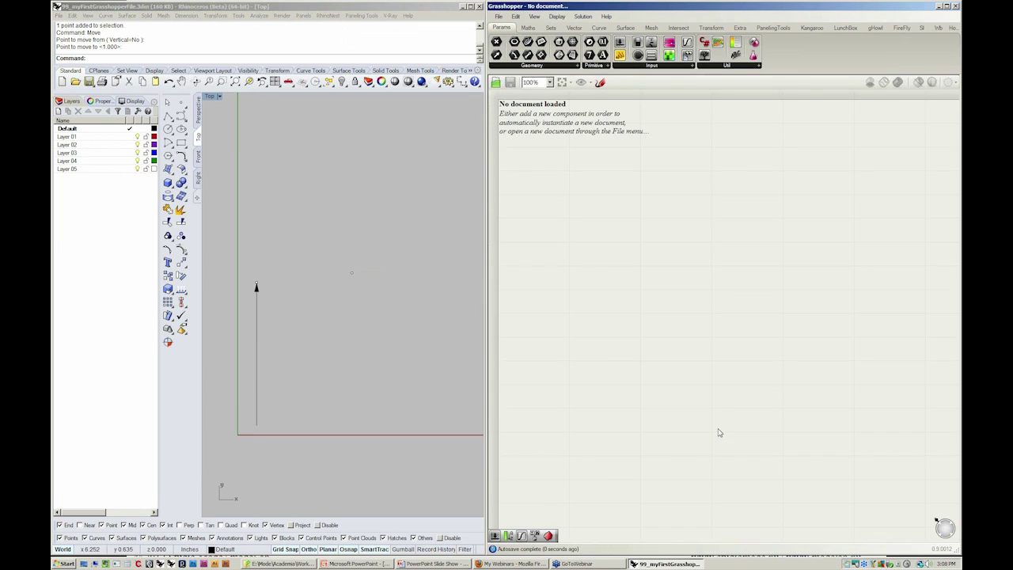
left_click(516, 16)
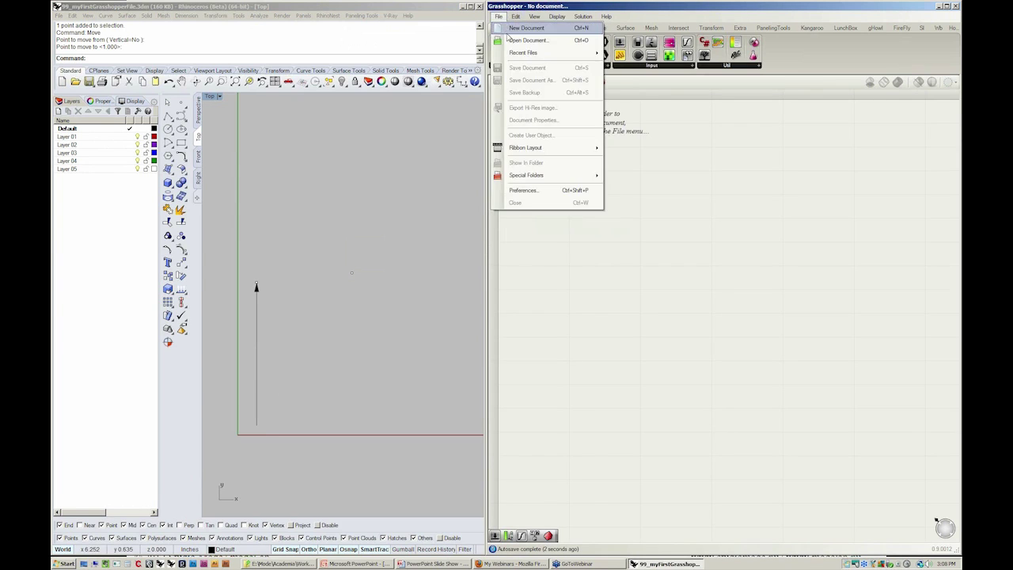
left_click(538, 37)
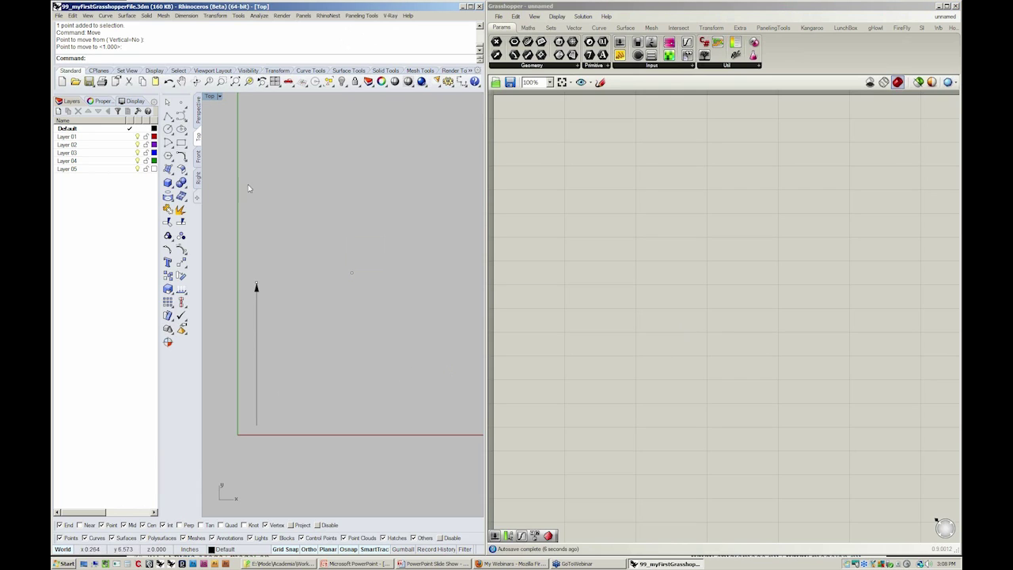
Step: Place a point in Rhino just above the X axis, well to the right of the arrow, and reference it in a new Grasshopper Point parameter
left_click(181, 102)
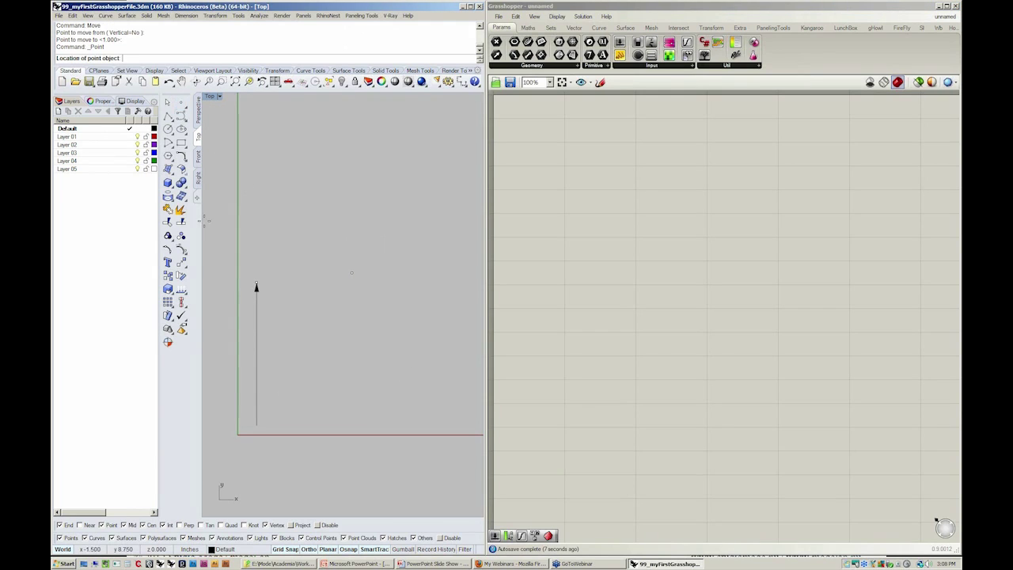
left_click(418, 425)
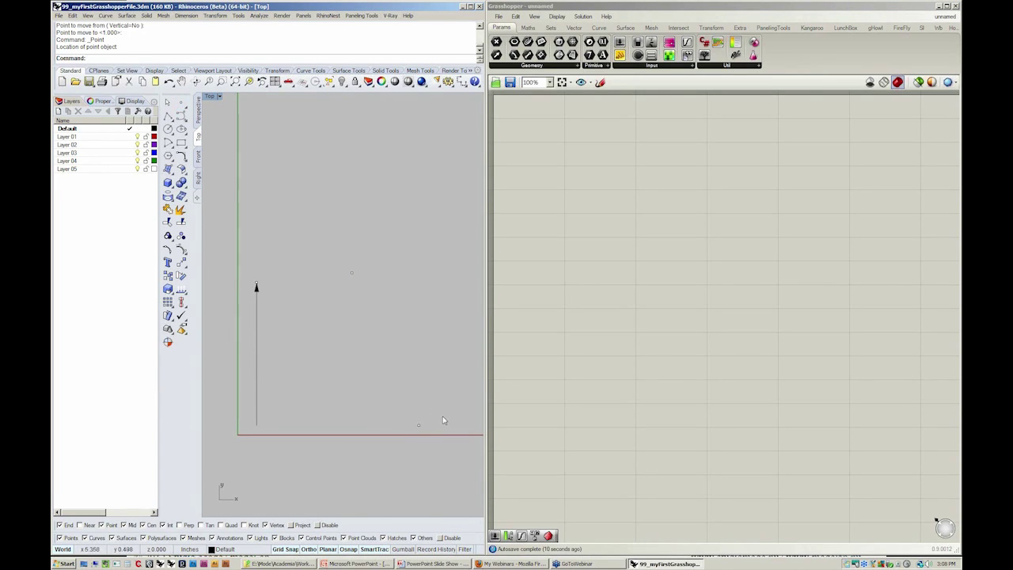
left_click(573, 66)
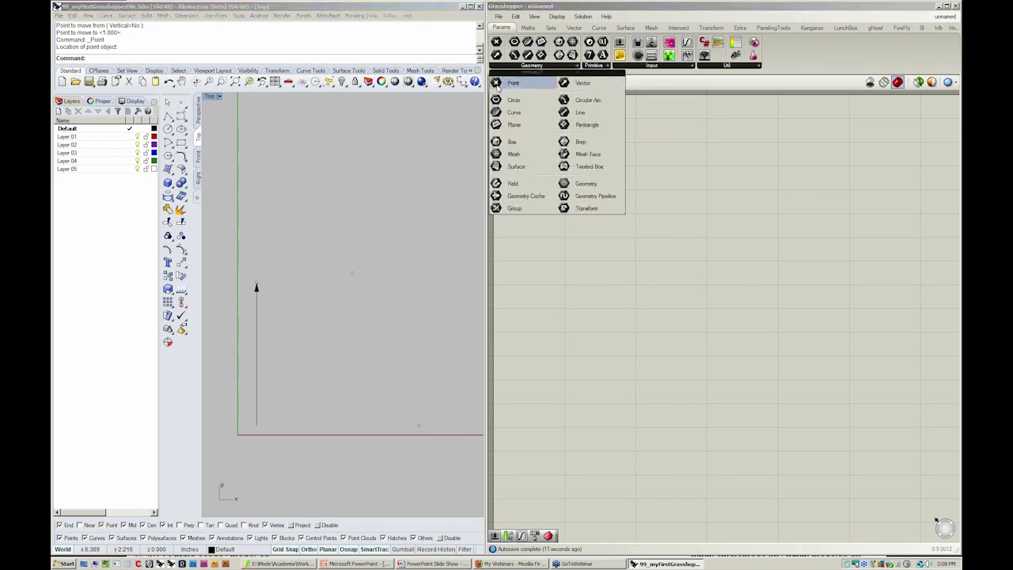
left_click_drag(499, 84, 598, 263)
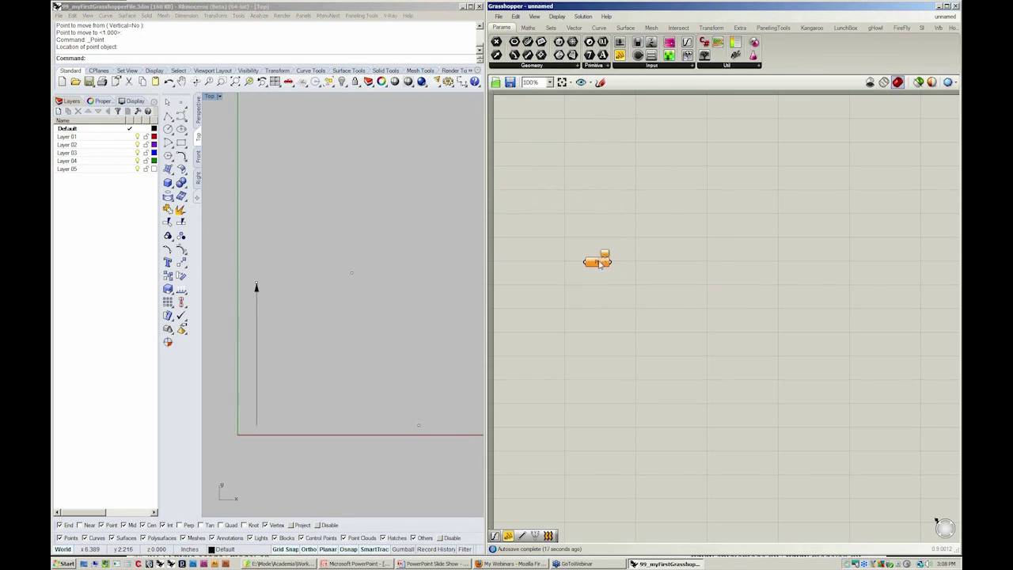
right_click(599, 262)
left_click(638, 412)
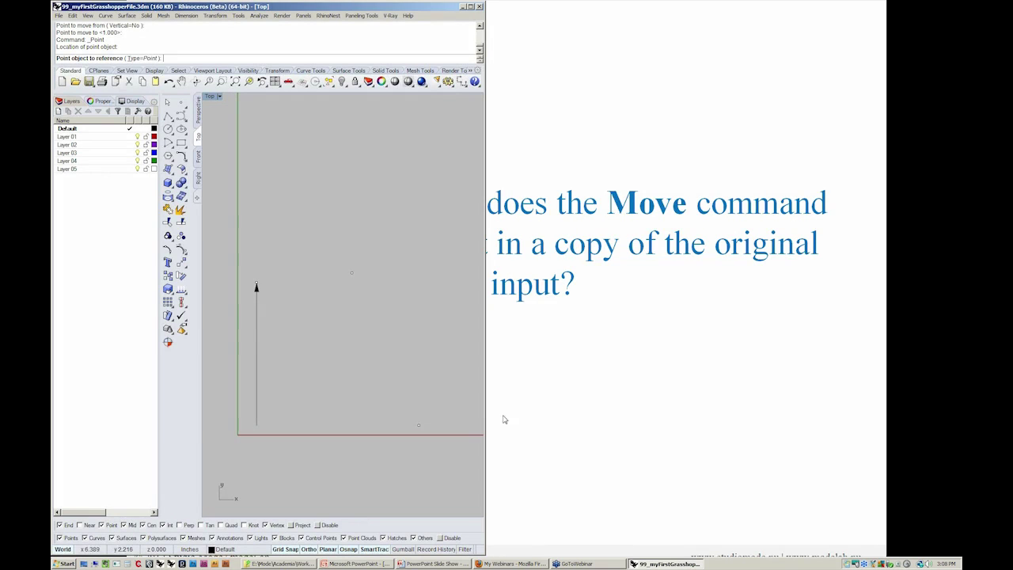
left_click(420, 425)
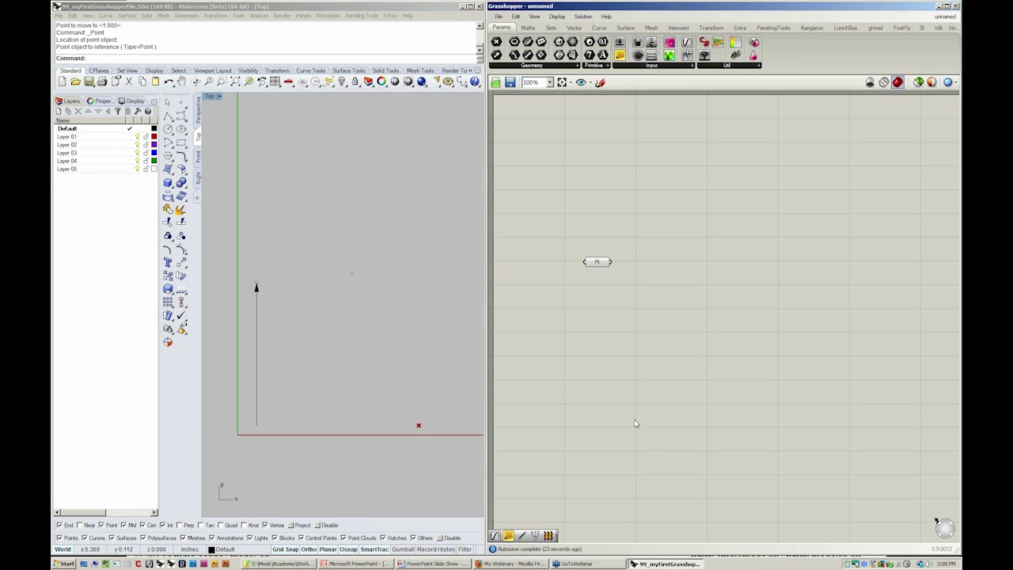
Step: Add a Move component to the canvas and connect the Point parameter to its geometry (G) input
left_click(710, 28)
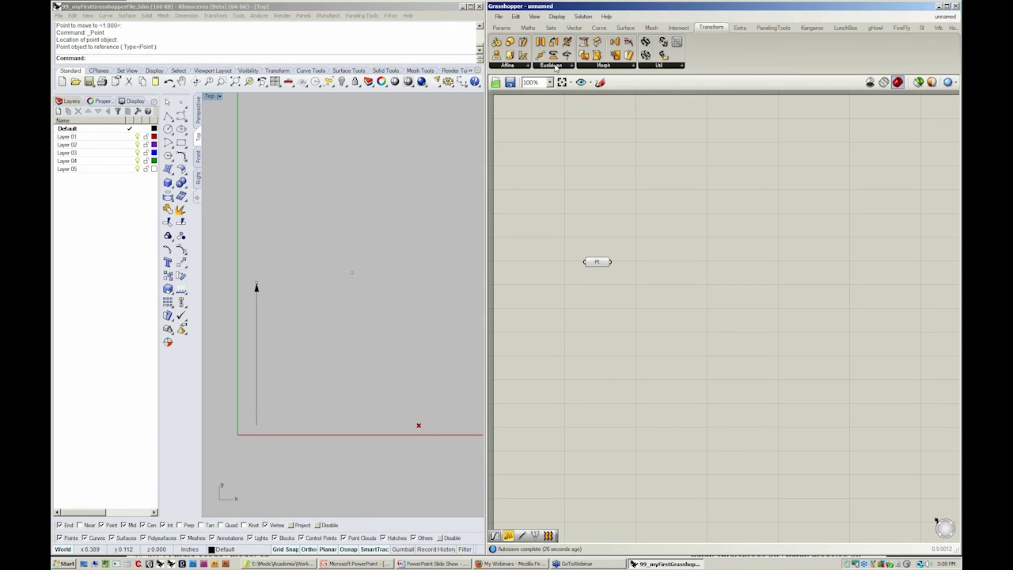
left_click(556, 66)
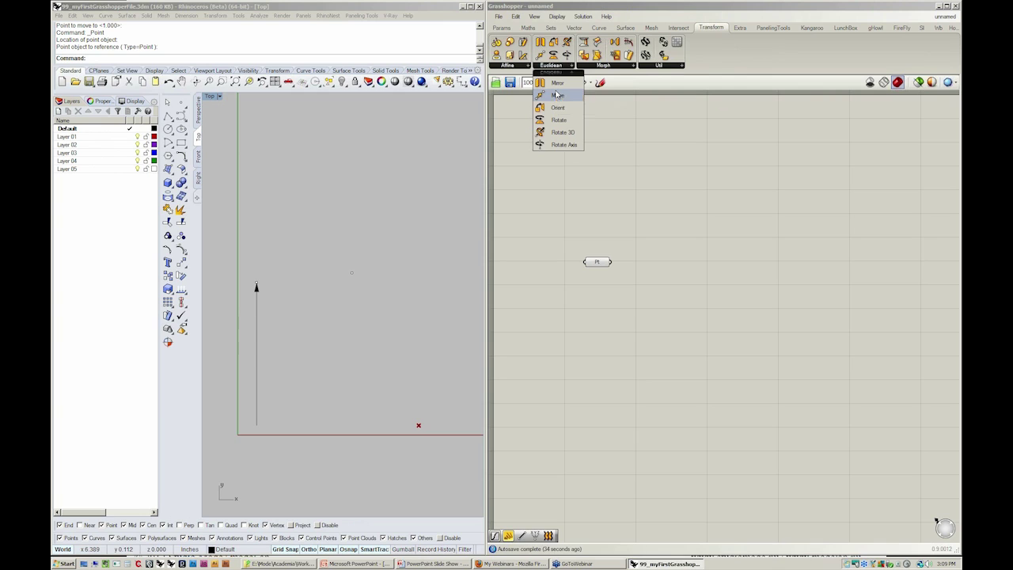
left_click(557, 94)
left_click(666, 277)
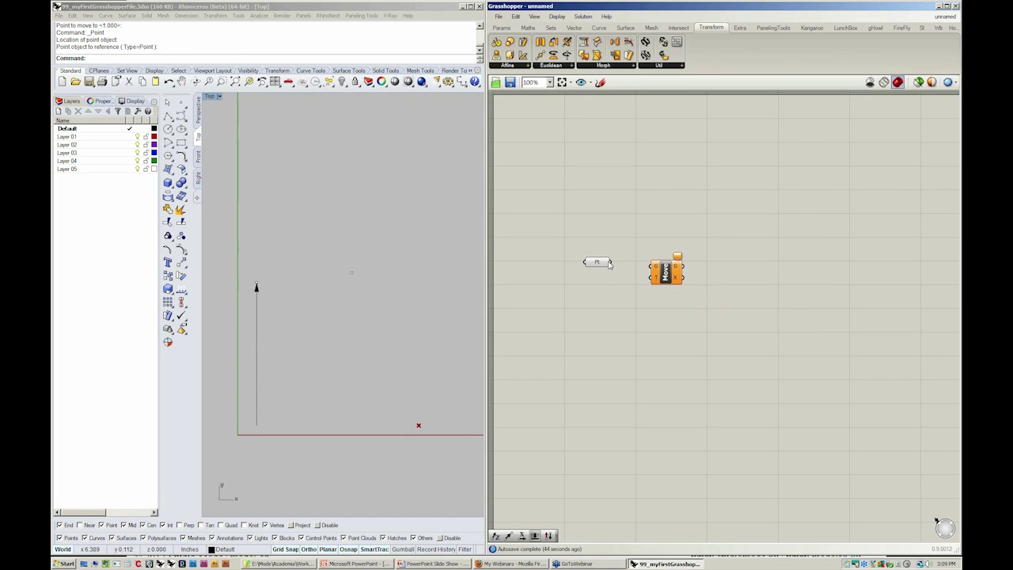
left_click_drag(611, 262, 650, 267)
scroll(609, 276, "up", 5)
left_click(784, 271)
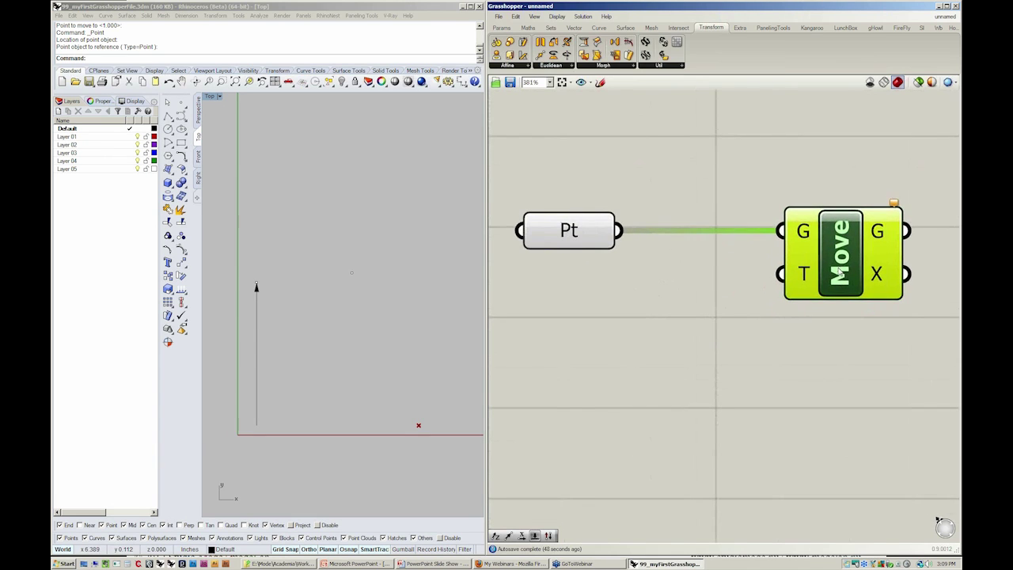
scroll(784, 272, "down", 2)
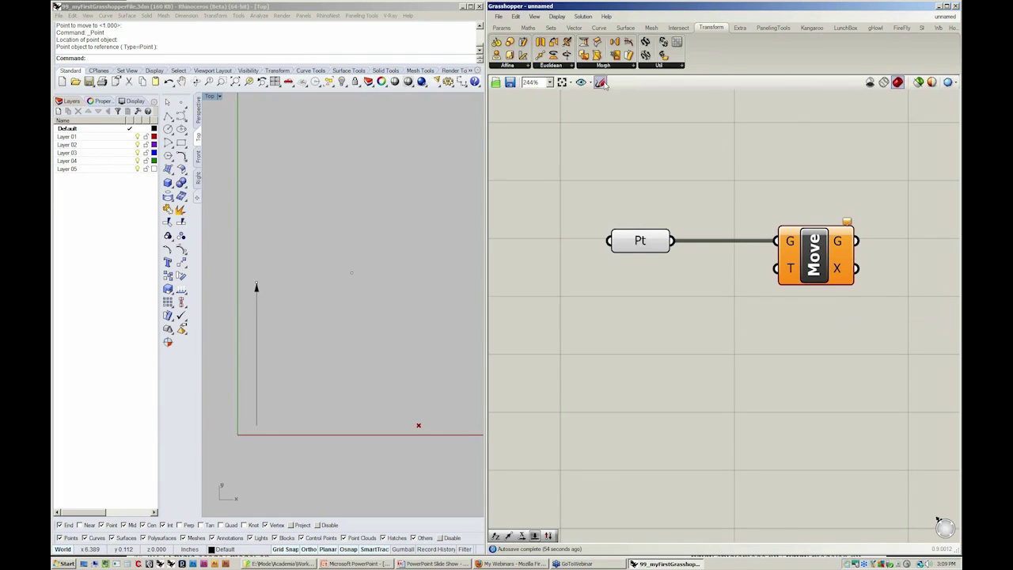
Step: Add a Unit Y vector component and connect its output to the Move component's T input
left_click(580, 28)
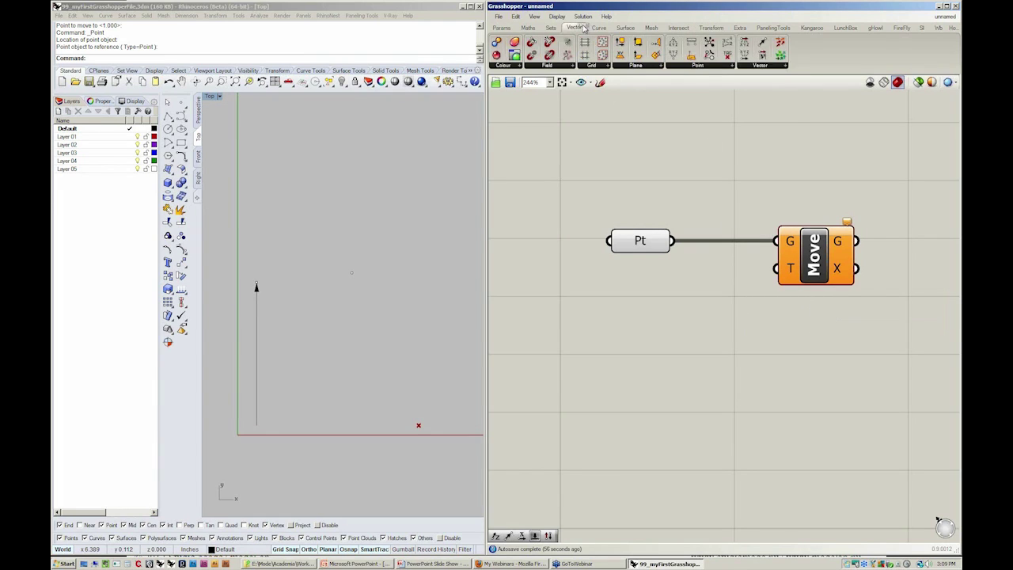
left_click(762, 66)
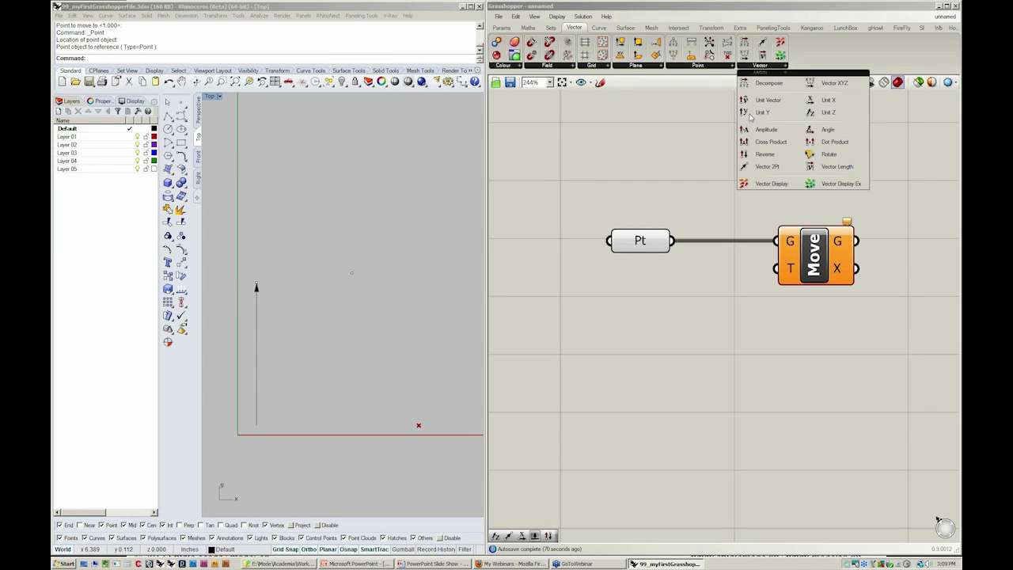
left_click_drag(755, 117, 693, 298)
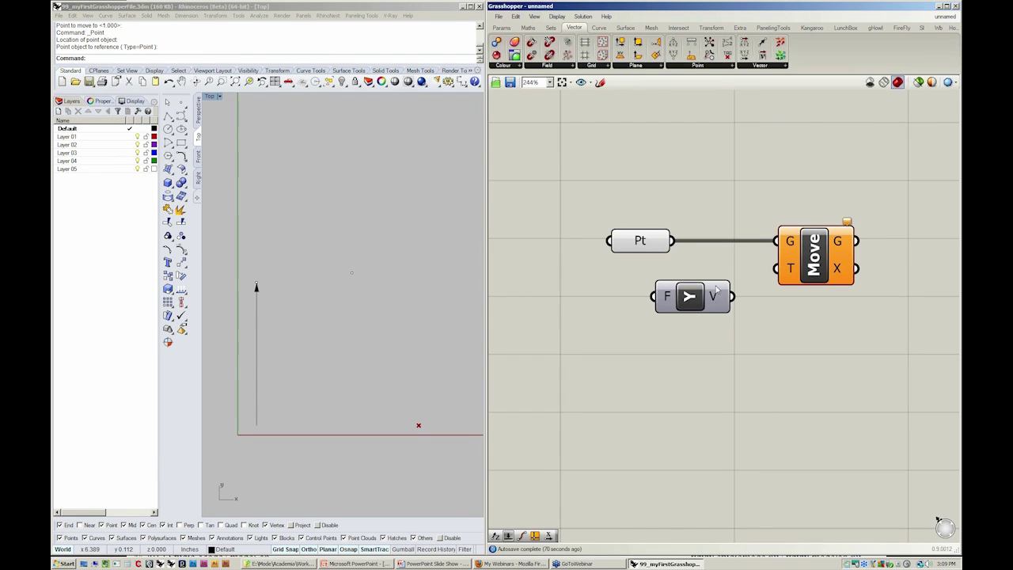
left_click_drag(732, 298, 771, 271)
right_click_drag(638, 366, 690, 360)
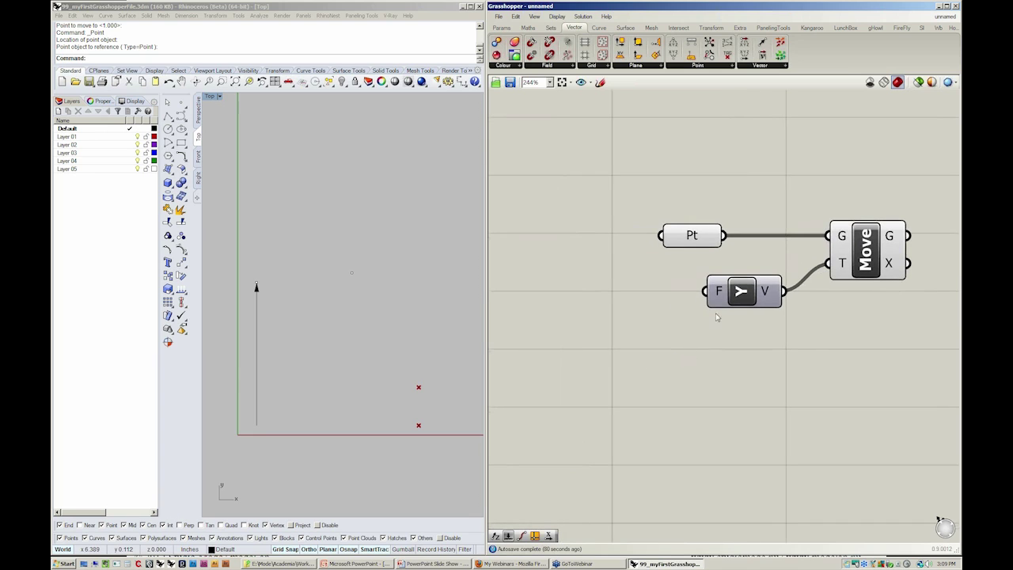
Step: Add a number slider to the canvas beside the Unit Y component's factor (F) input
mouse_move(720, 294)
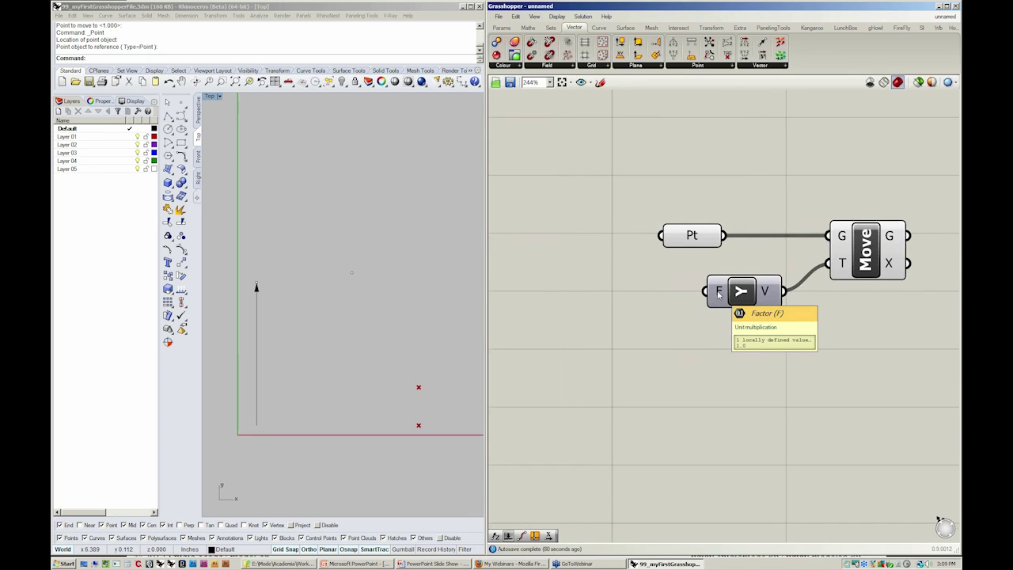
left_click(501, 27)
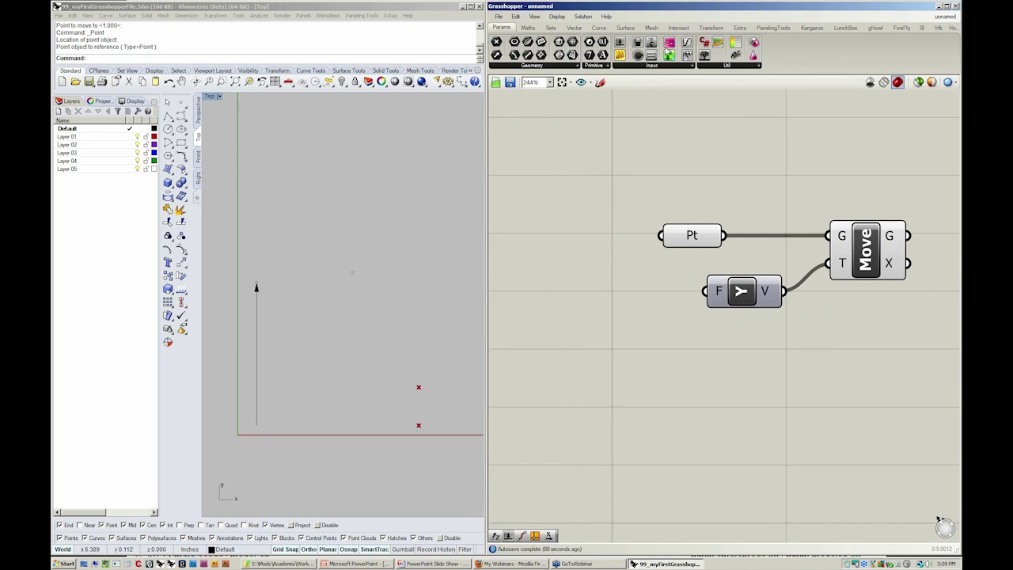
left_click_drag(621, 43, 575, 287)
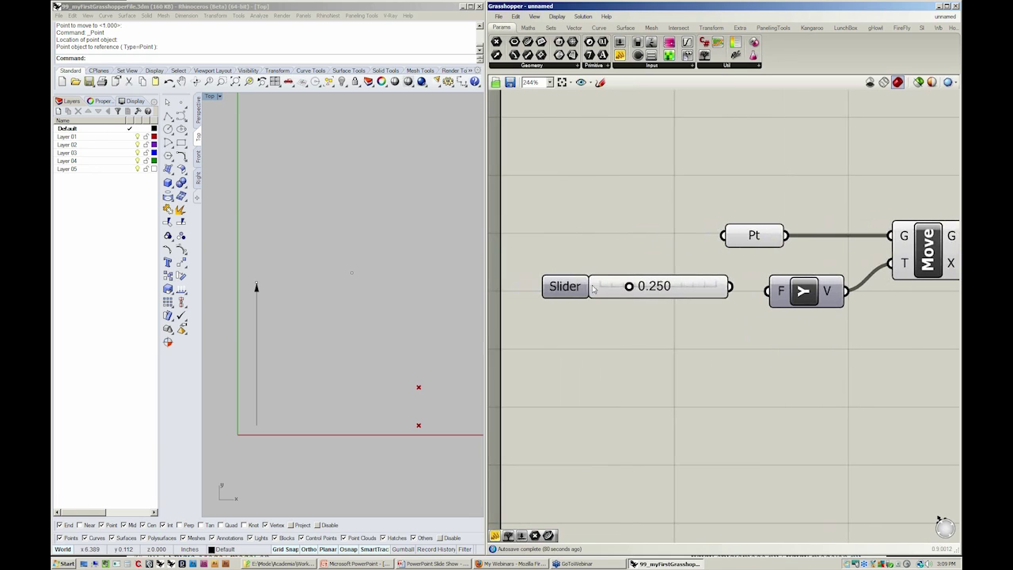
left_click(586, 289)
Step: Set the slider's numeric domain to a minimum of 1 and a maximum of 12, with two decimal digits
double_click(575, 292)
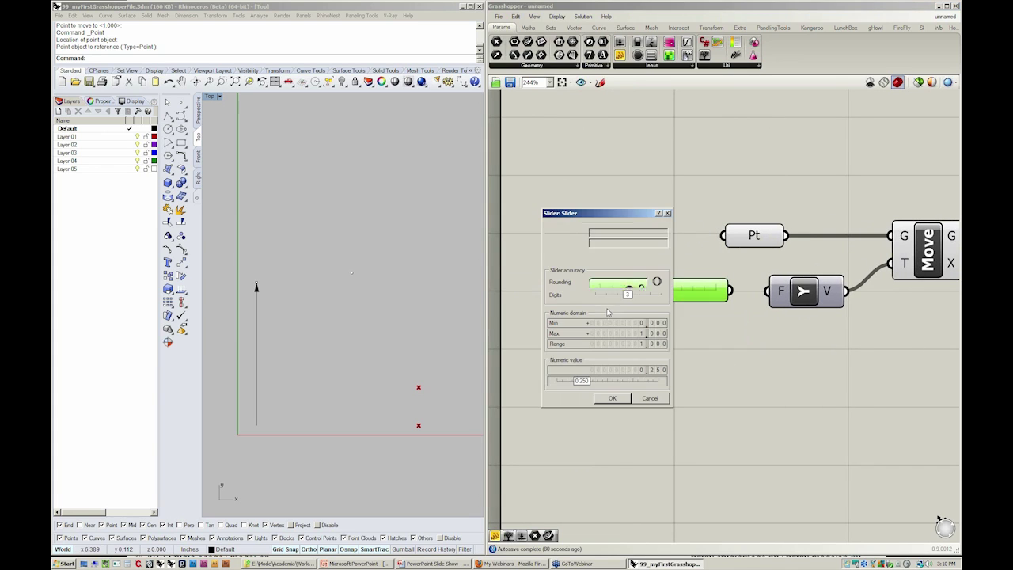
double_click(663, 323)
type("1")
key("Return")
double_click(662, 333)
type("12")
left_click(652, 333)
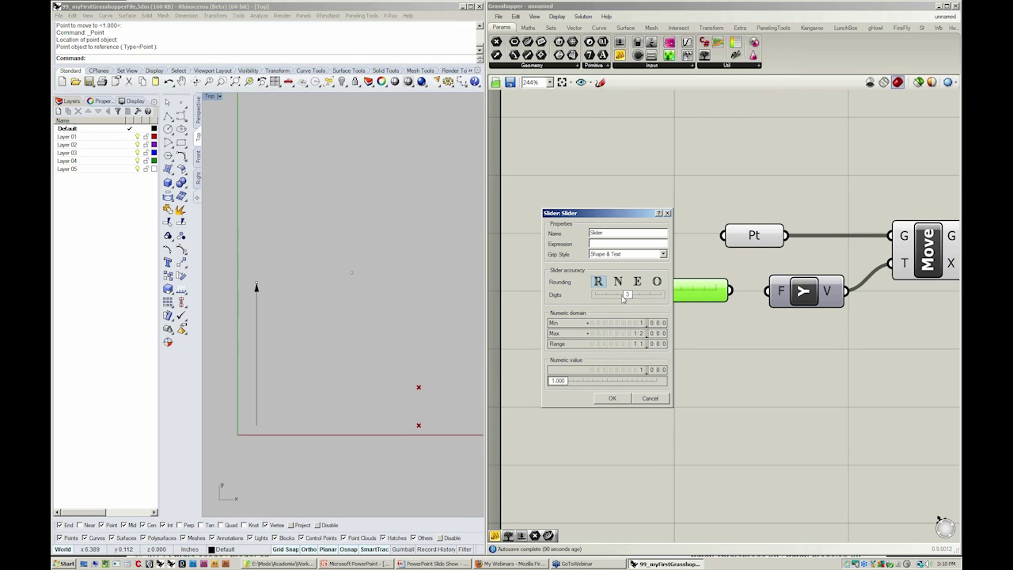
left_click_drag(624, 297, 618, 297)
left_click(622, 398)
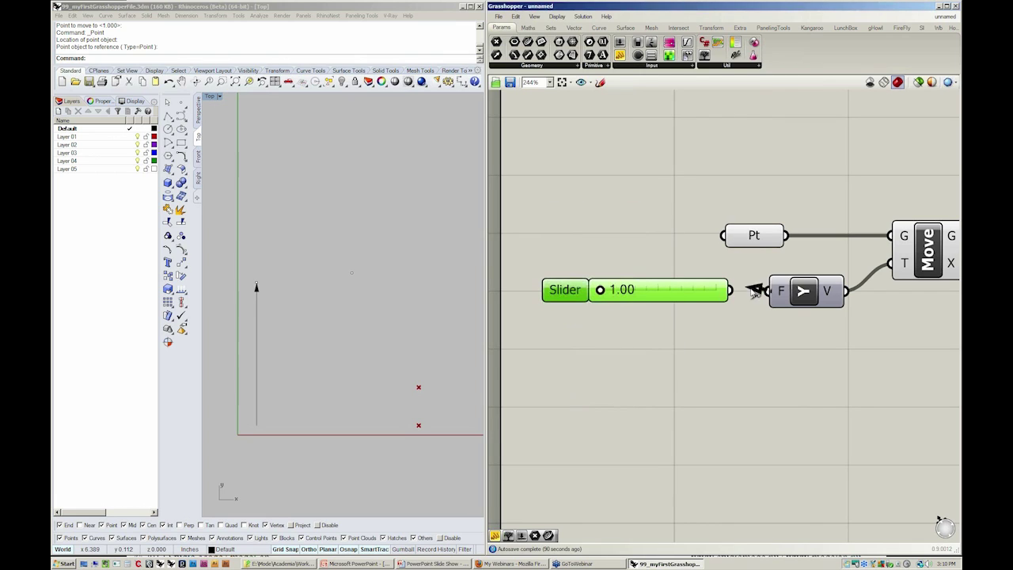
Step: Connect the number slider to the Unit Y component's F input and set the slider to 4.92
left_click_drag(600, 290, 642, 292)
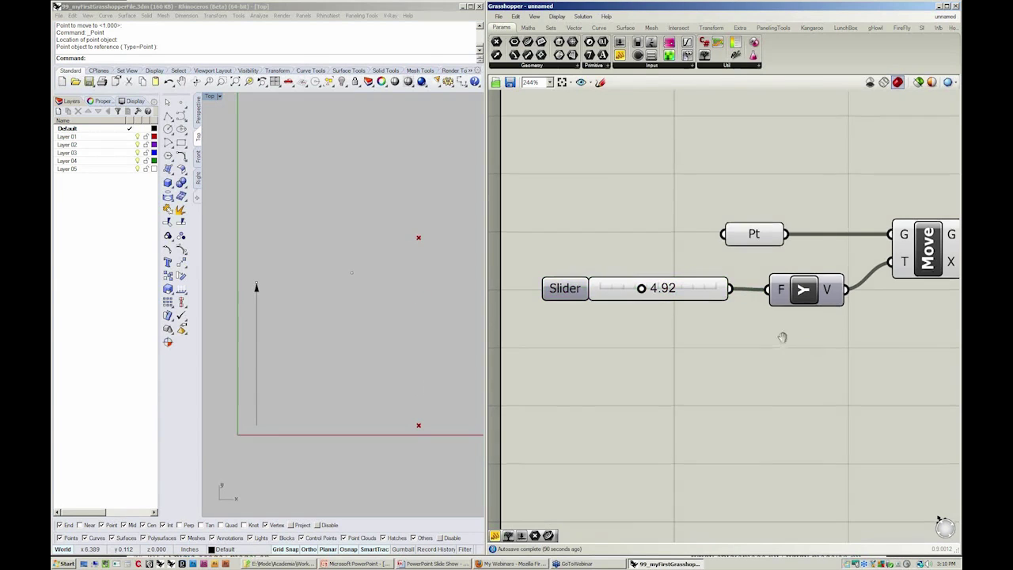
scroll(782, 337, "down", 3)
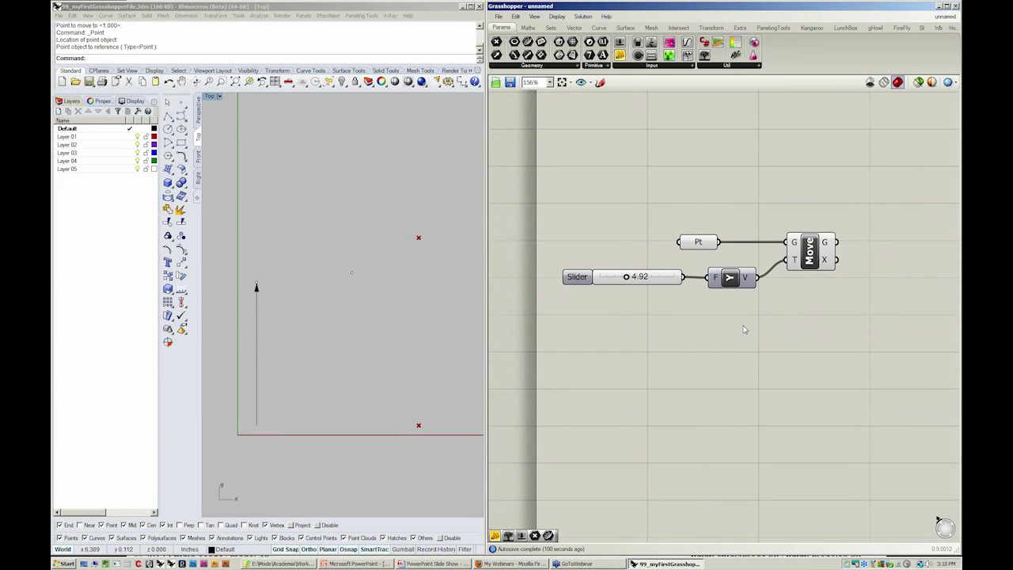
left_click(245, 414)
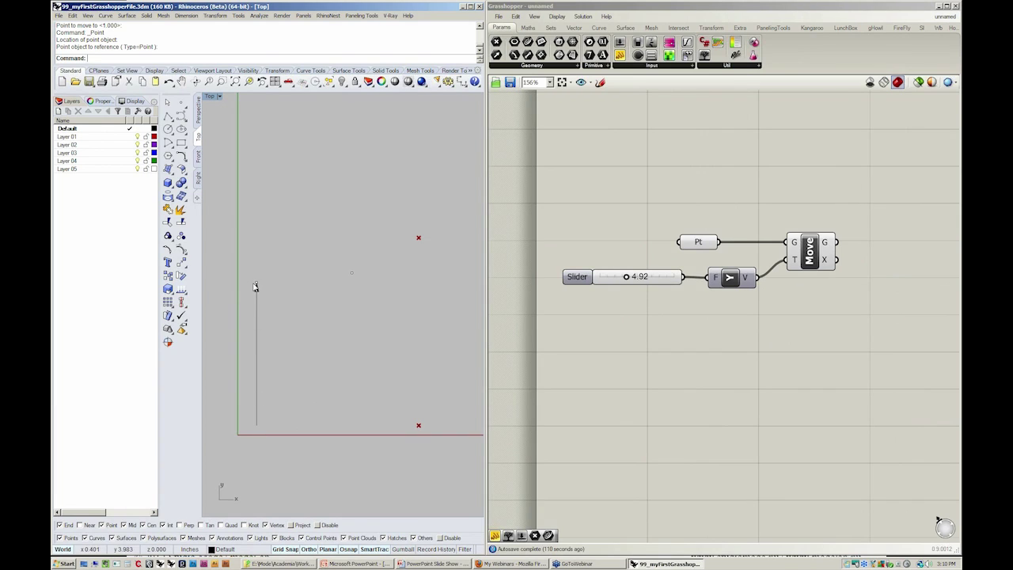
left_click(860, 353)
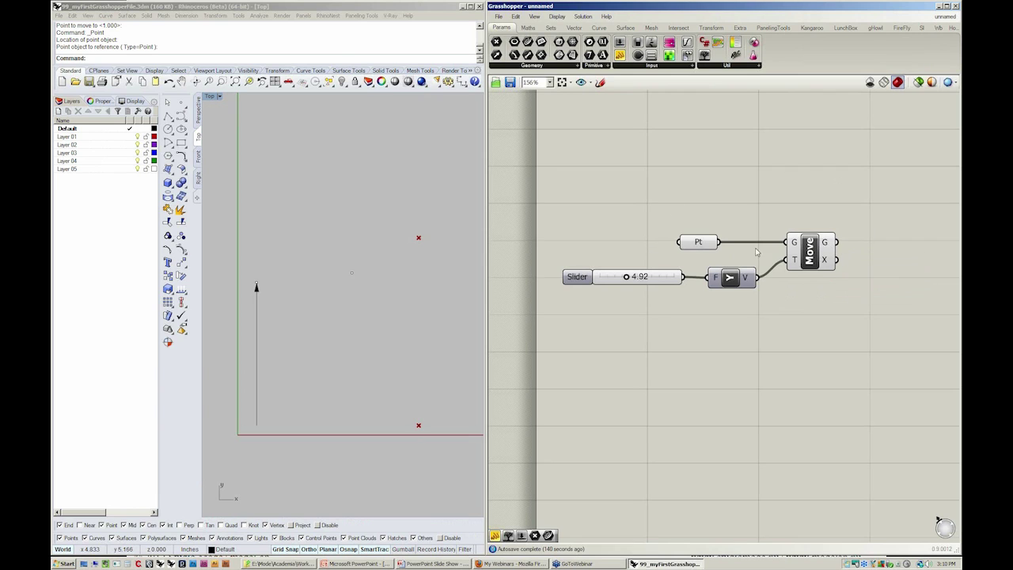
Step: Sketch a freehand loop on the canvas from the Move component's G output around to the Point parameter's input, and remove it
left_click(601, 82)
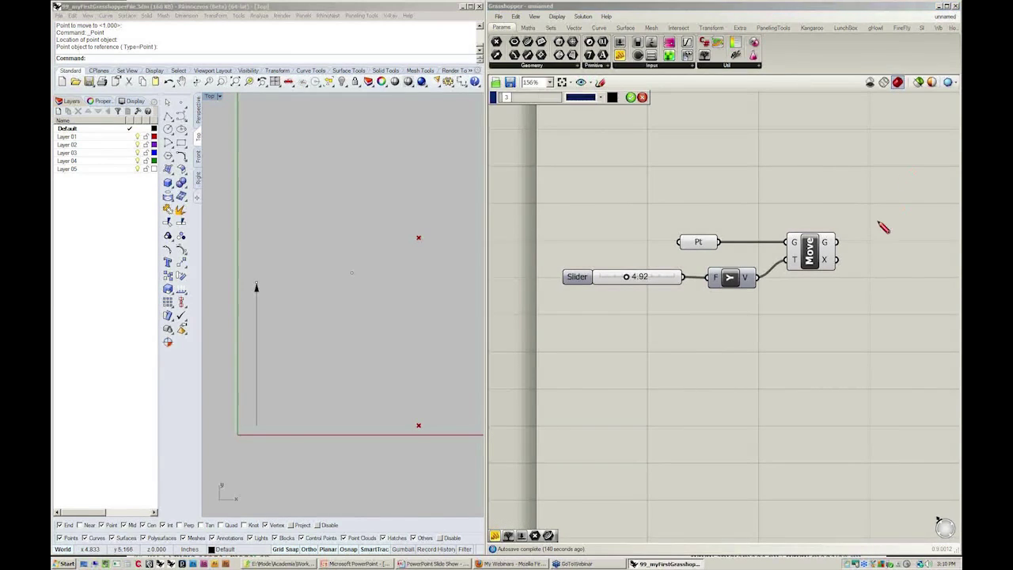
mouse_move(853, 242)
left_mouse_down()
mouse_move(921, 246)
mouse_move(920, 182)
mouse_move(724, 187)
mouse_move(614, 218)
mouse_move(645, 246)
mouse_move(671, 245)
left_mouse_up()
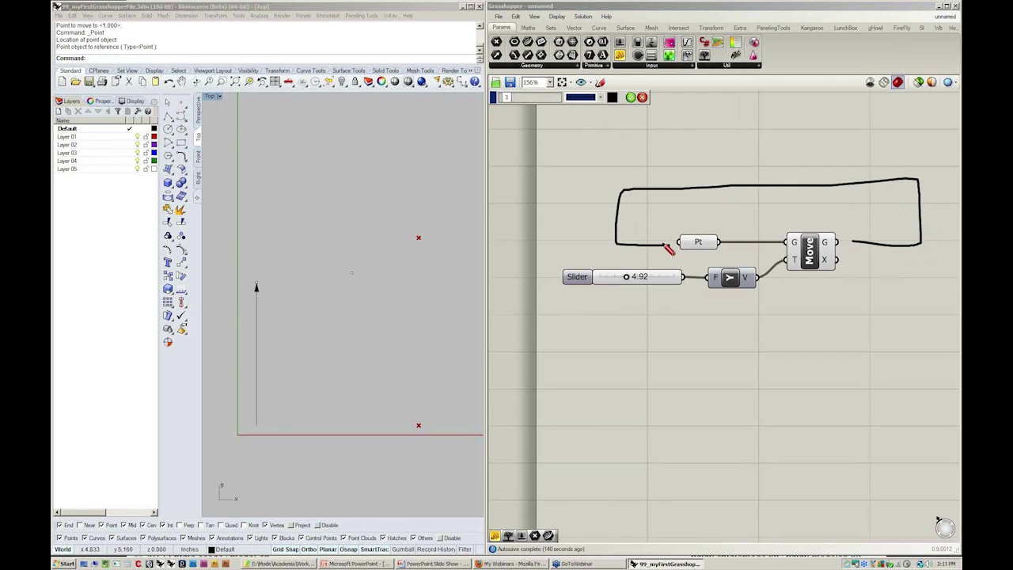
left_click(631, 97)
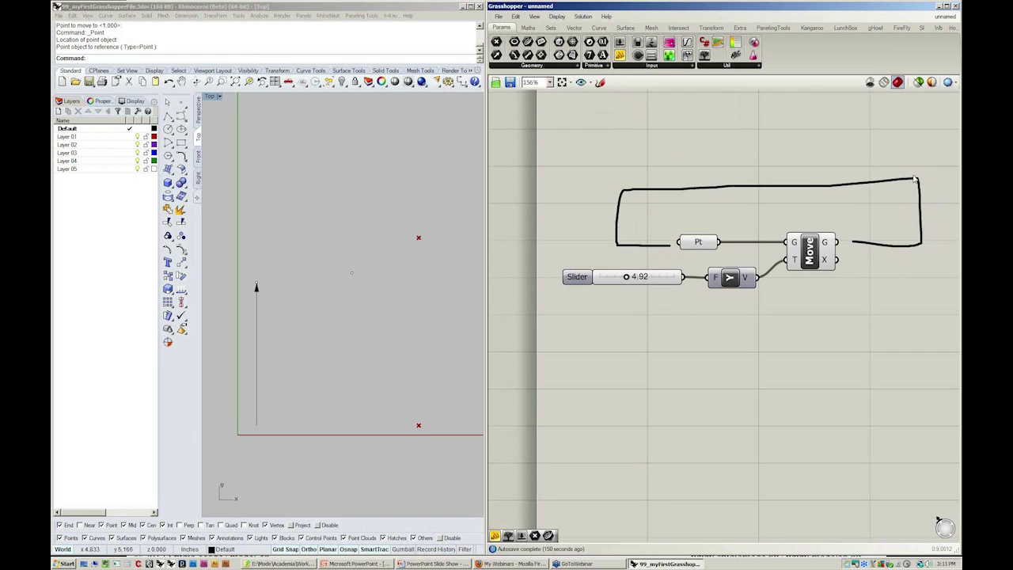
left_click(885, 248)
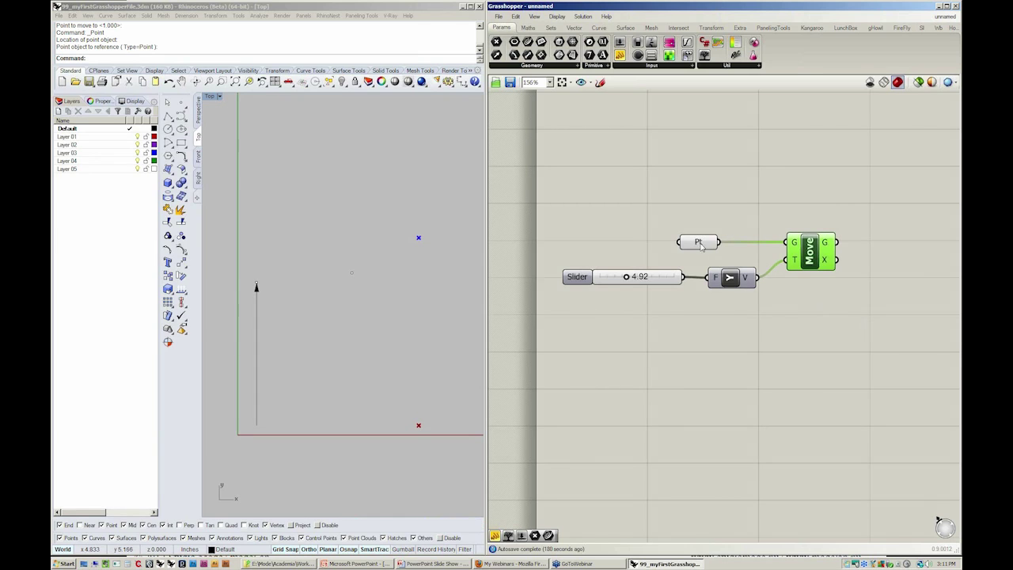
Step: Reposition the Point parameter above the Move wiring and add a Line component beyond the Move component
left_click_drag(699, 242, 701, 206)
left_click(845, 209)
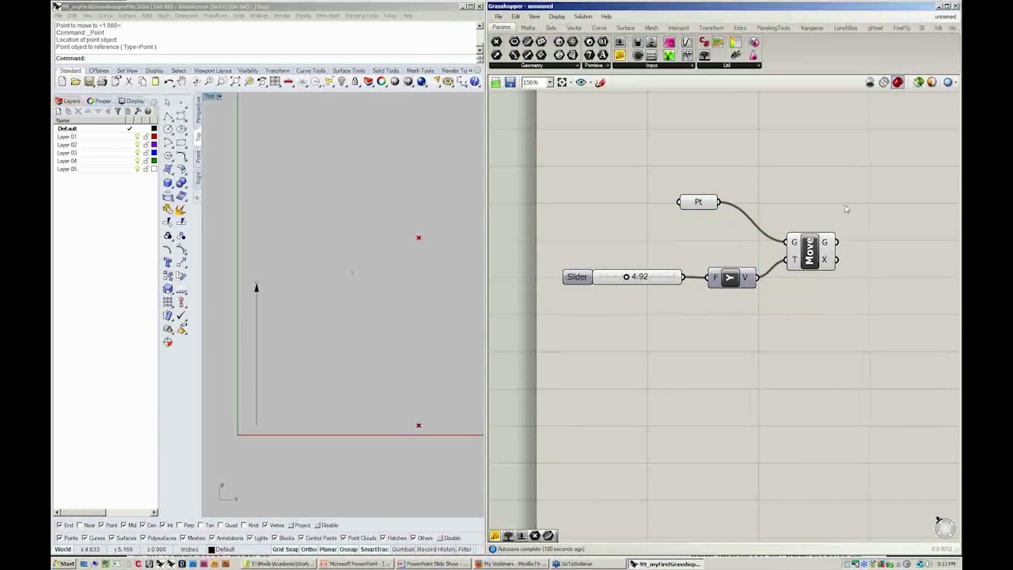
left_click(601, 28)
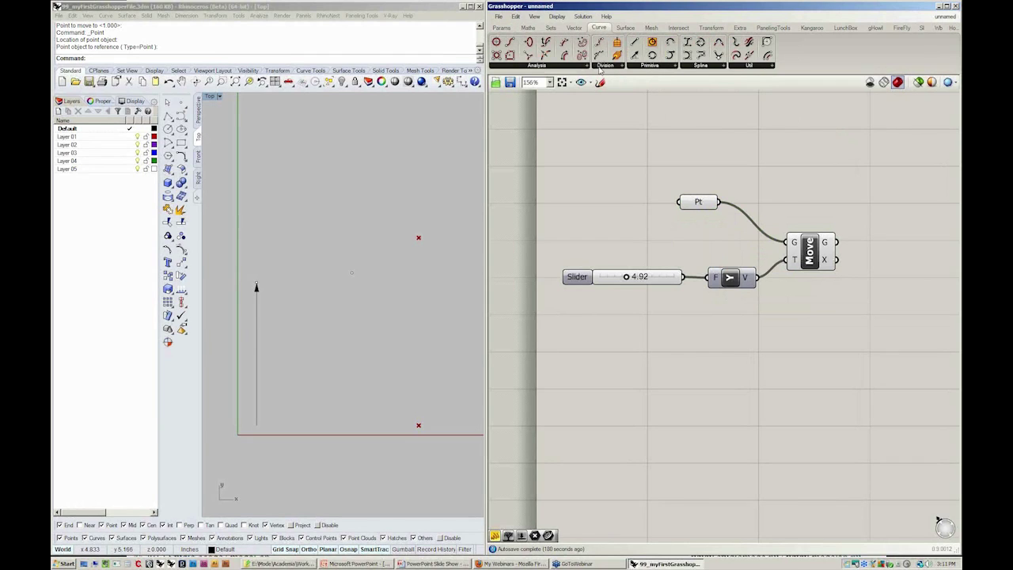
left_click(647, 65)
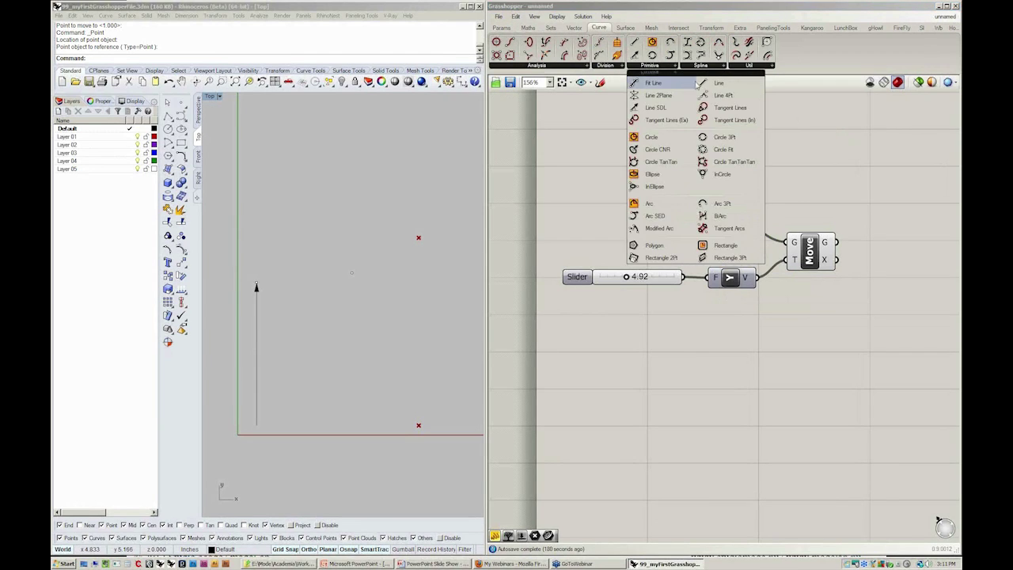
left_click(720, 86)
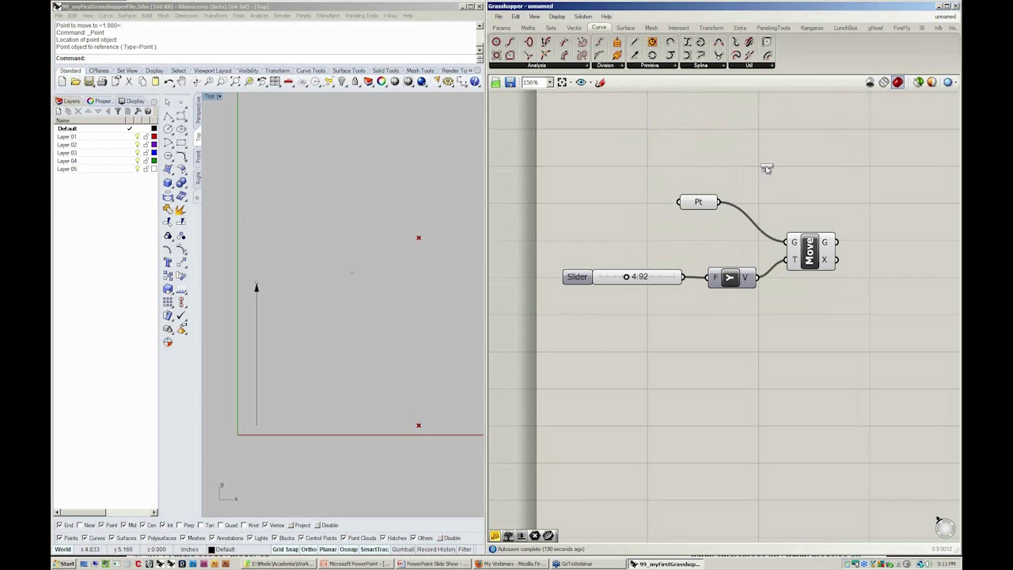
left_click(914, 211)
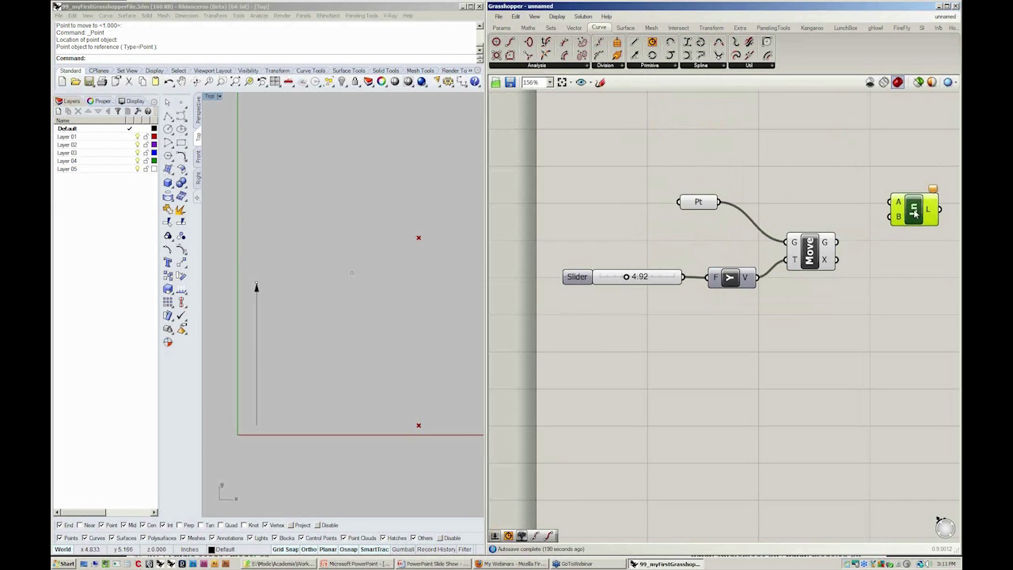
right_click_drag(910, 261, 809, 274)
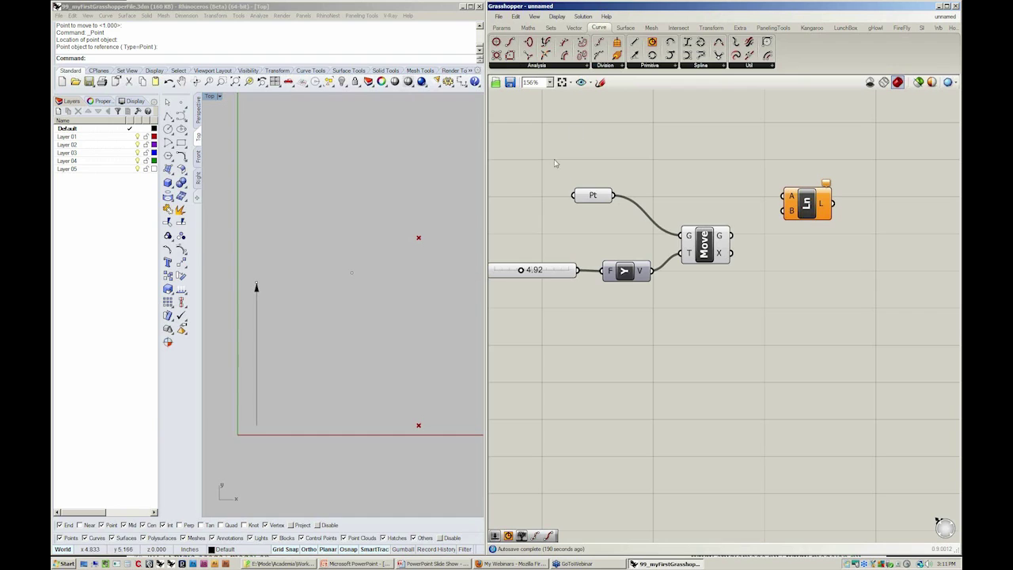
Step: Connect the Point parameter to the Line's A input and Move's G output to B, and set the slider to 4.29
left_click_drag(622, 199, 786, 196)
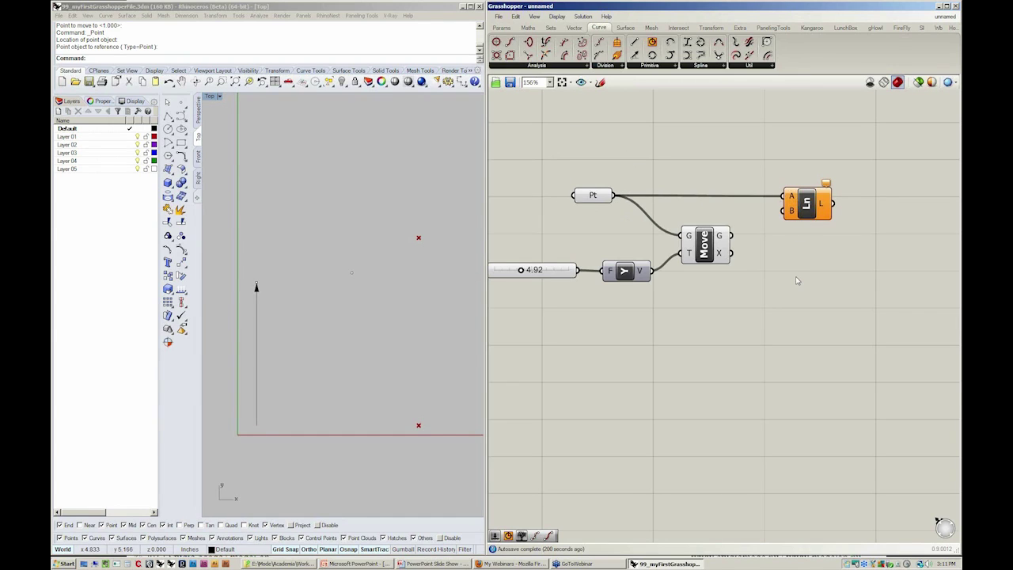
left_click_drag(730, 236, 782, 212)
left_click(373, 306)
right_click_drag(373, 305, 291, 310)
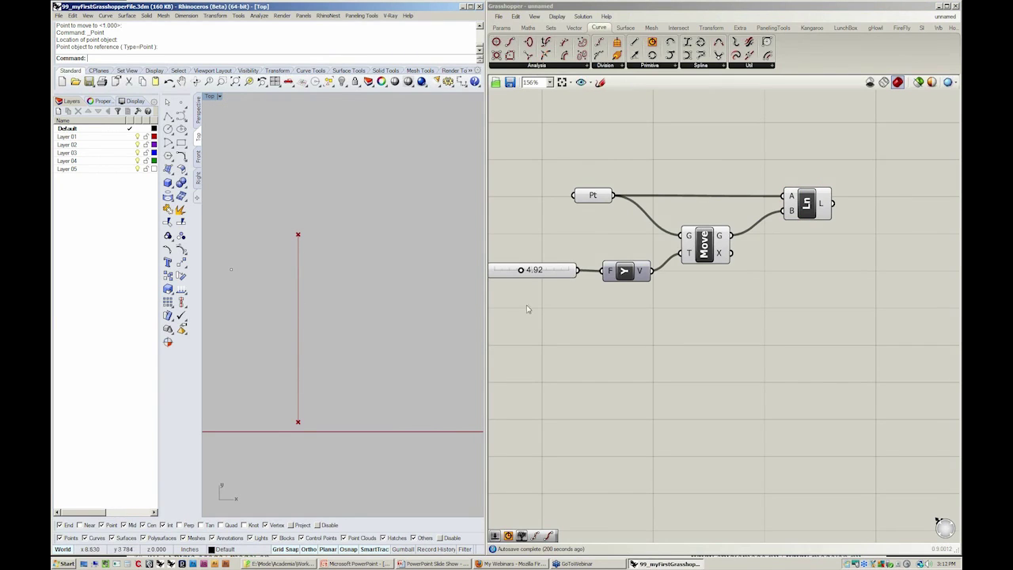
right_click_drag(519, 279, 601, 265)
mouse_move(603, 257)
left_mouse_down()
mouse_move(586, 256)
mouse_move(610, 255)
mouse_move(590, 257)
mouse_move(601, 259)
left_mouse_up()
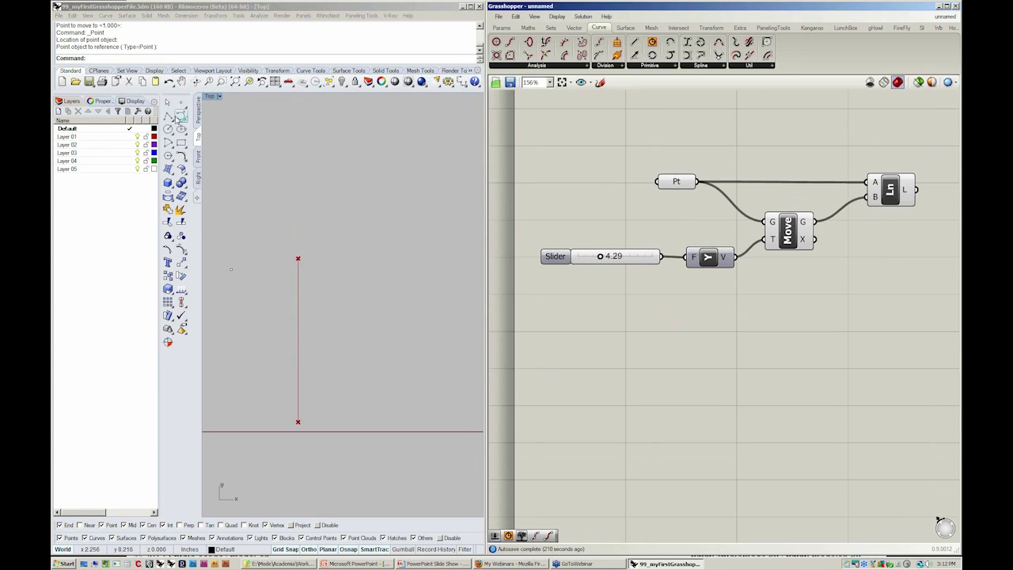
Step: Draw a vertical two-point polyline beside the parametric line in the Rhino Top viewport, and delete it
left_click(168, 117)
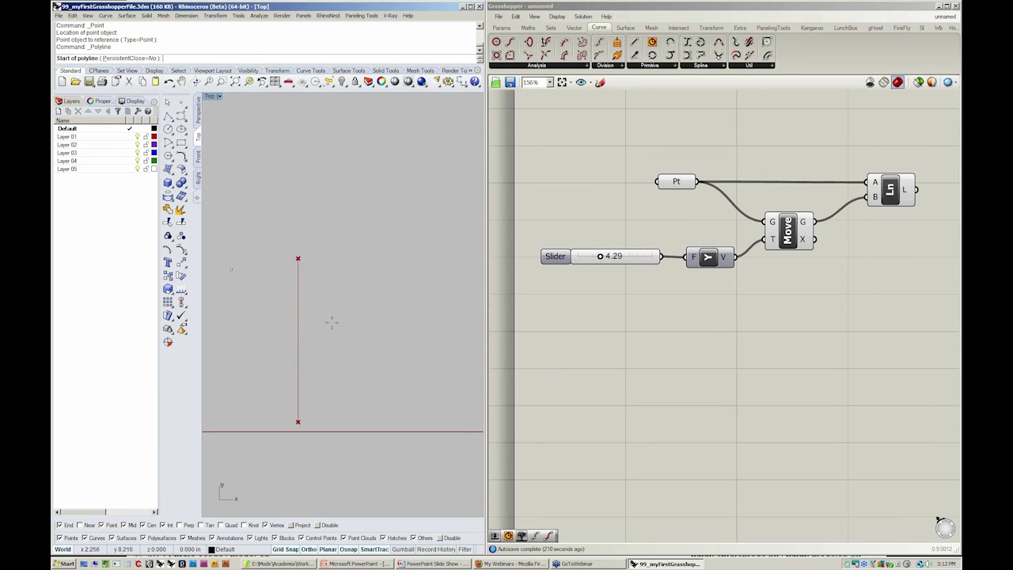
left_click(345, 420)
left_click(345, 261)
key("Return")
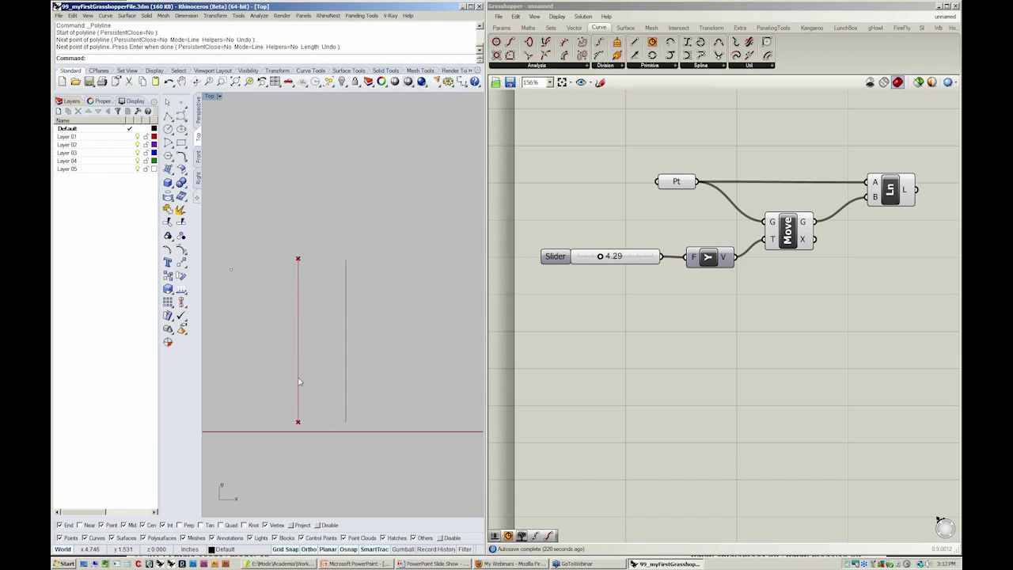
left_click(297, 421)
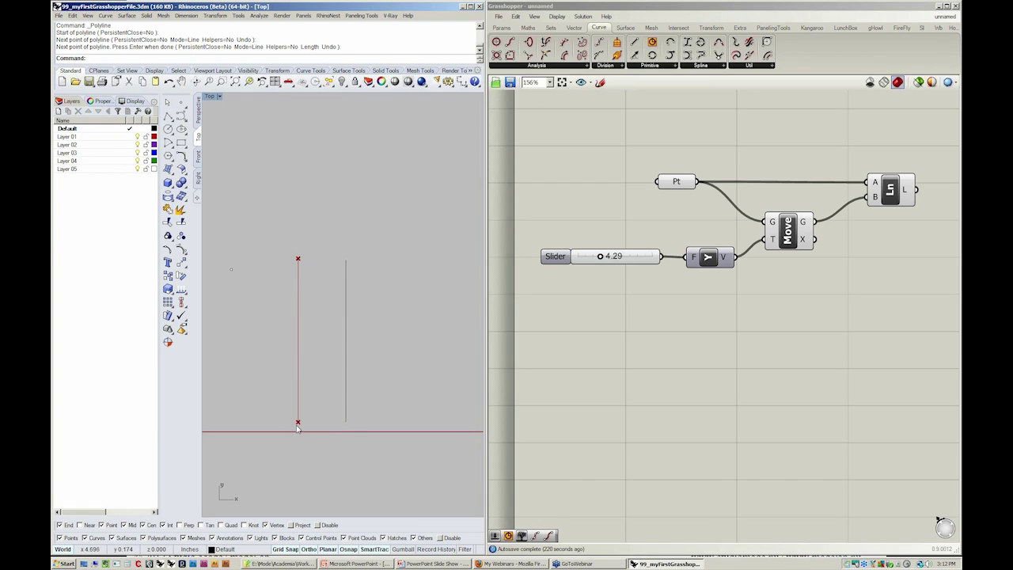
key("Return")
left_click(345, 418)
key("Delete")
Step: Duplicate the Move component together with the slider and place the copies beyond the Line component
scroll(727, 370, "down", 2)
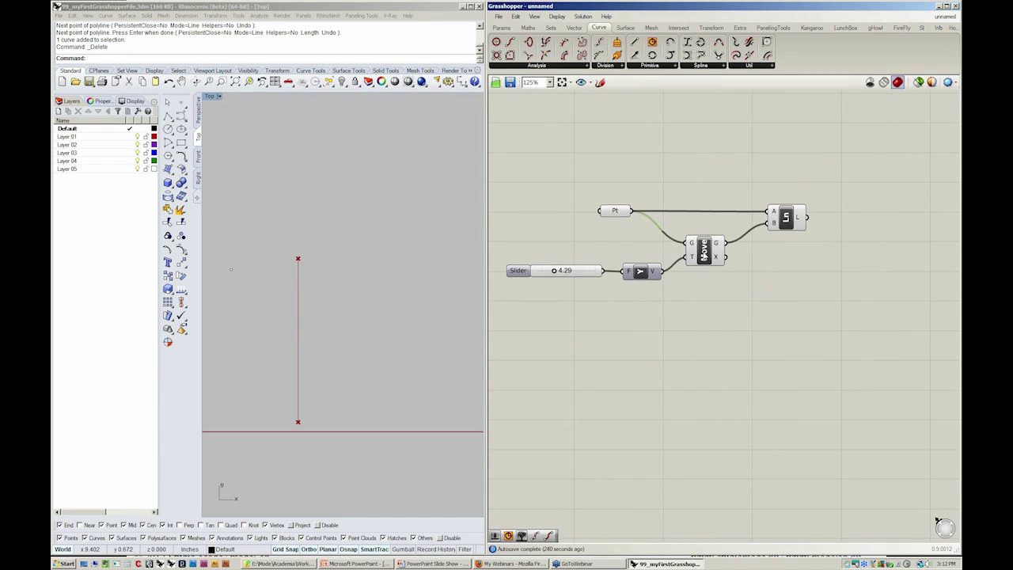
left_click(705, 254)
left_click(586, 273, "shift")
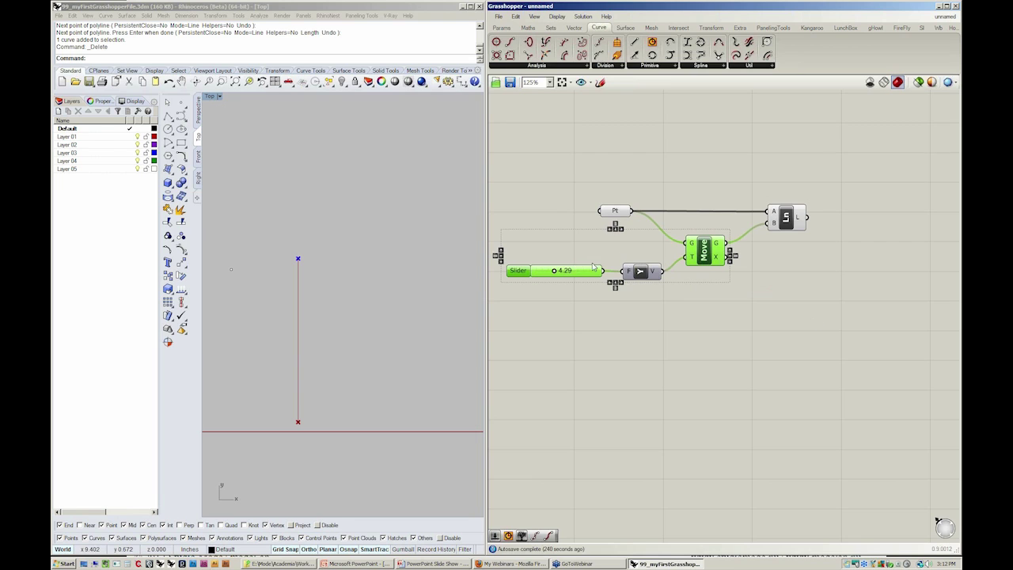
left_click_drag(703, 249, 877, 264, "alt")
left_click(878, 309)
Step: Try to connect the copied slider directly to the second Move component's T input and undo the connection
left_click_drag(767, 283, 859, 273)
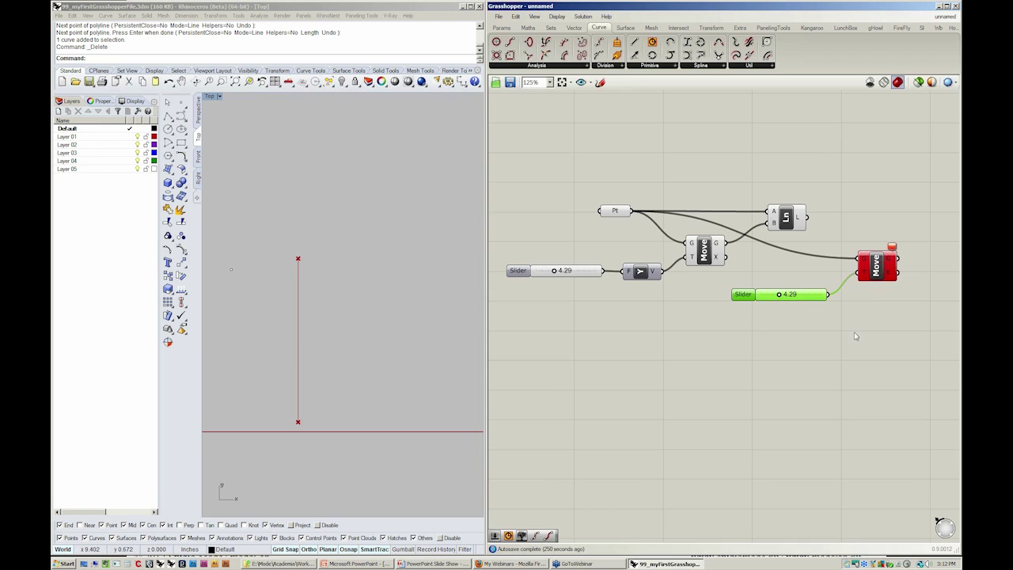
key("ctrl+z")
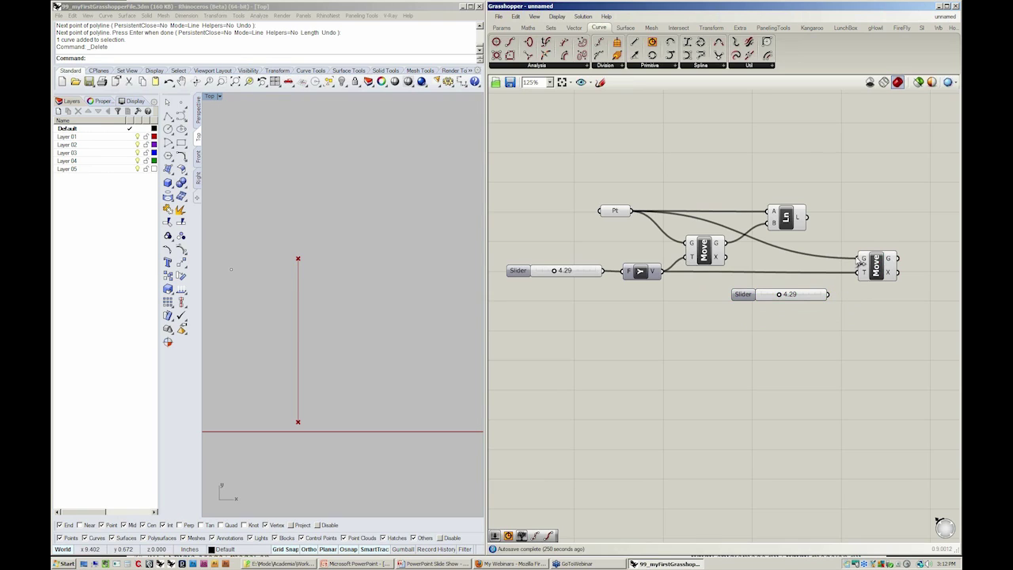
Step: Connect the Line component's L output to the second Move component's G input, replacing the Point parameter connection
left_click_drag(808, 217, 859, 258)
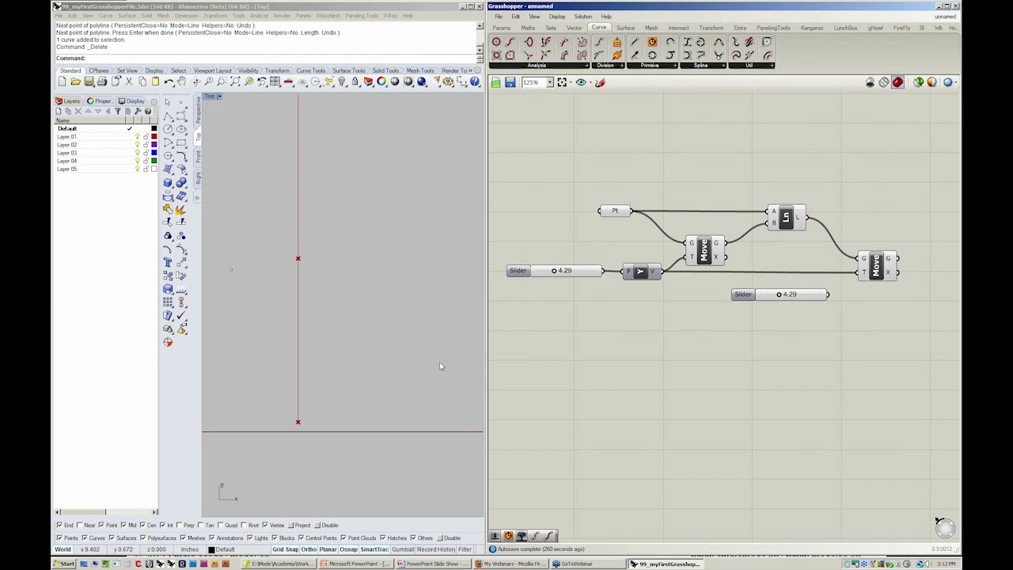
scroll(386, 351, "down", 1)
scroll(386, 351, "down", 1)
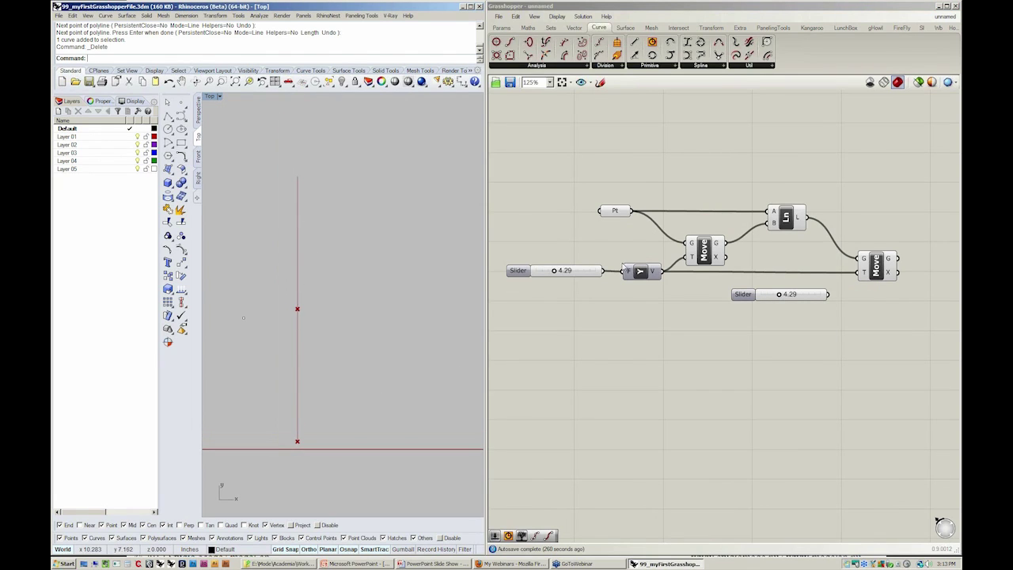
Step: Add a Unit X vector component, feed its F input from the copied slider, and connect its output to the second Move's T input
left_click(572, 30)
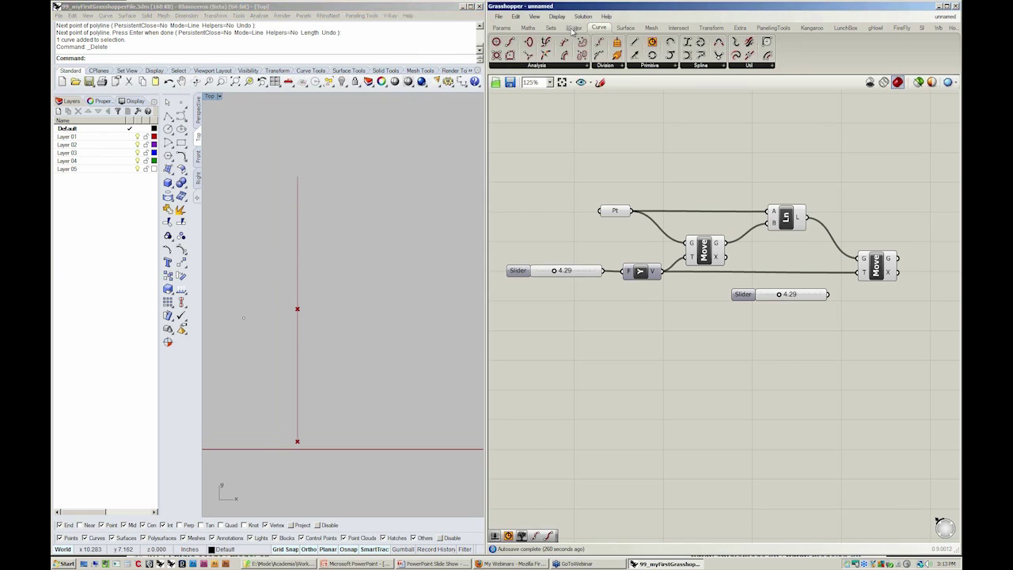
left_click(572, 29)
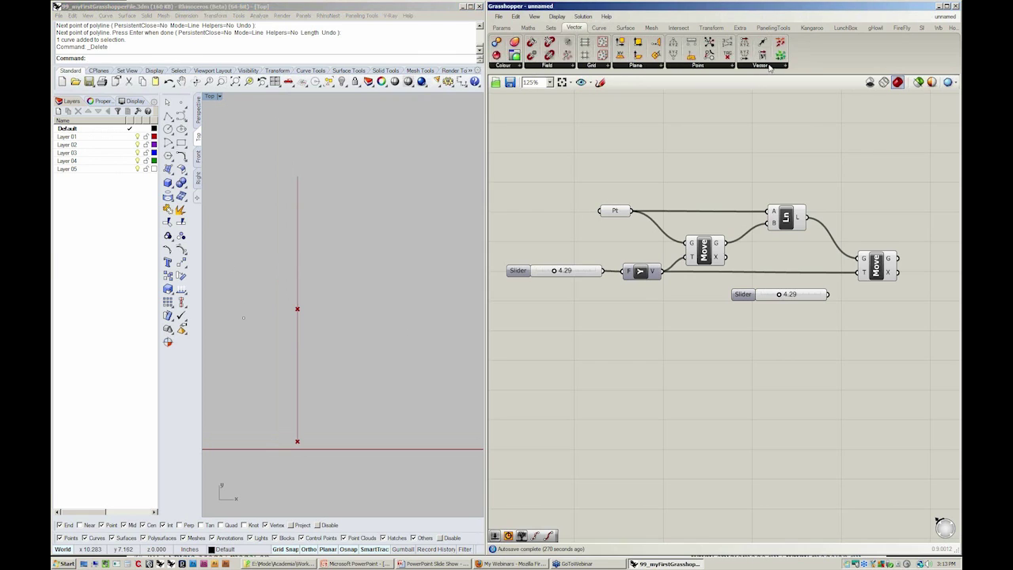
left_click(765, 65)
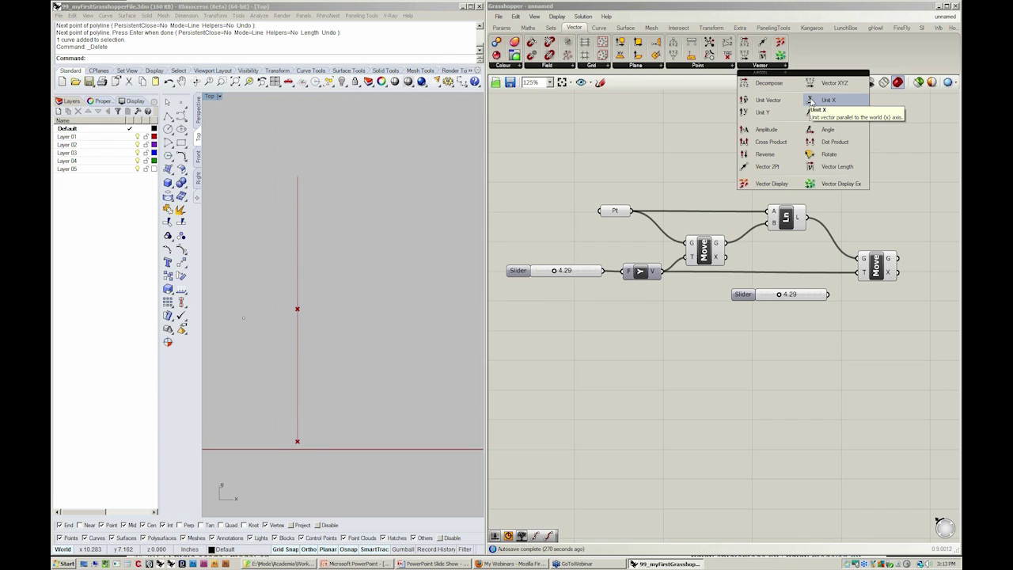
left_click_drag(811, 101, 756, 328)
left_click_drag(802, 273, 853, 273)
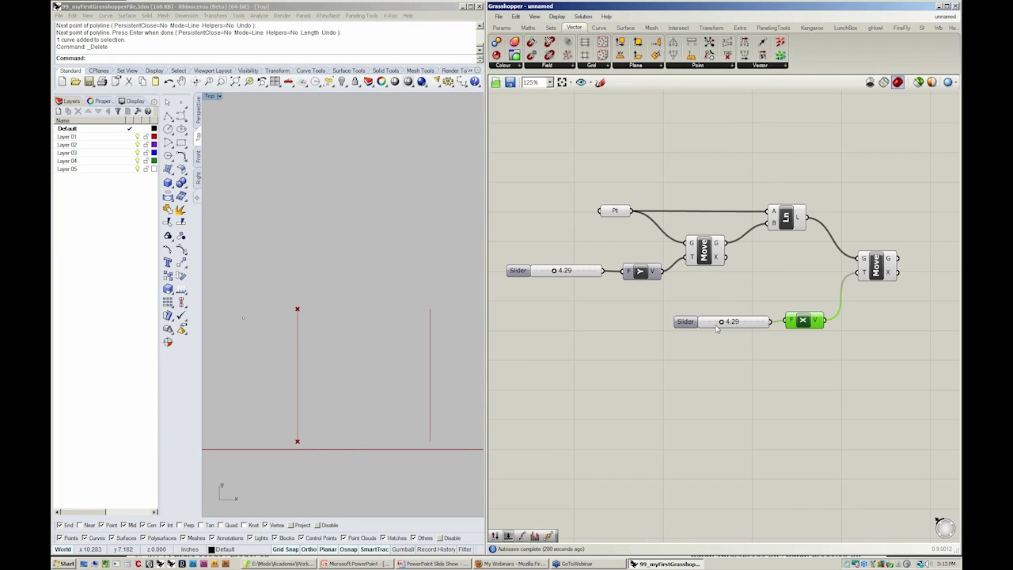
Step: Set the Unit X slider to 1.47 and the Unit Y slider to 2.97
left_click_drag(721, 321, 706, 321)
mouse_move(554, 272)
left_mouse_down()
mouse_move(573, 272)
mouse_move(547, 272)
left_mouse_up()
Step: Rename the Unit Y slider as Length and the Unit X slider as Offset
right_click_drag(529, 271, 553, 261)
right_click(544, 261)
type("Length")
key("Return")
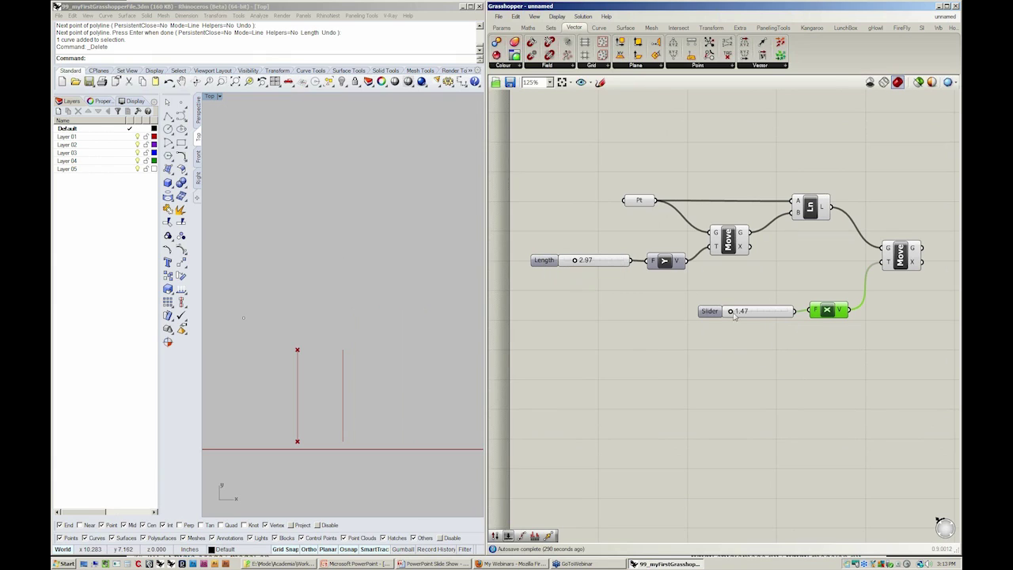
right_click(715, 311)
type("Offset")
key("Return")
Step: Shift the Offset slider and the Unit X component slightly away from the second Move component to tidy the layout
left_click(806, 417)
left_click_drag(825, 366, 712, 293)
left_click_drag(832, 309, 813, 306)
left_click(820, 364)
left_click(823, 358)
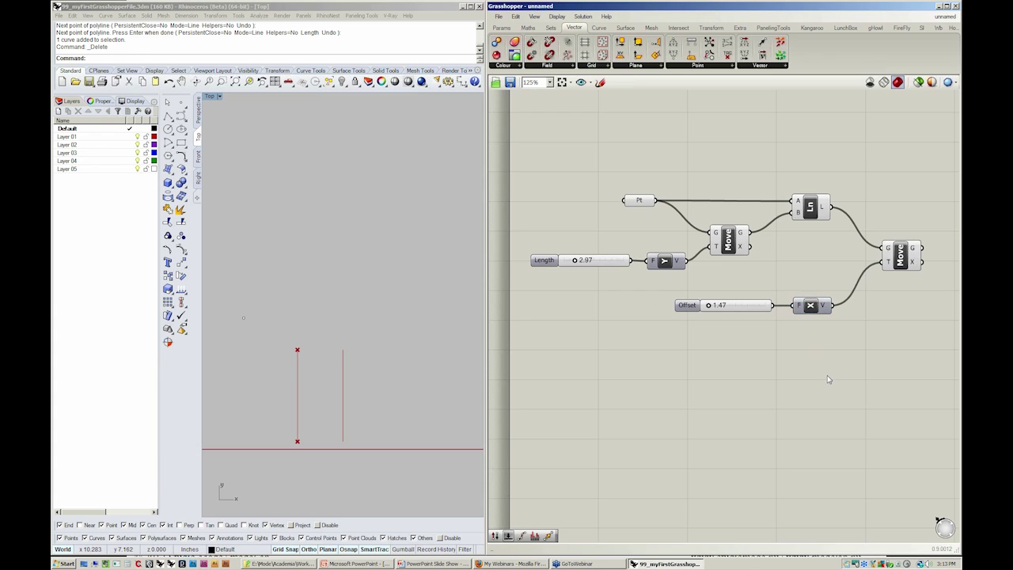
Step: Toggle the Align canvas widget in the Grasshopper display settings
left_click(538, 17)
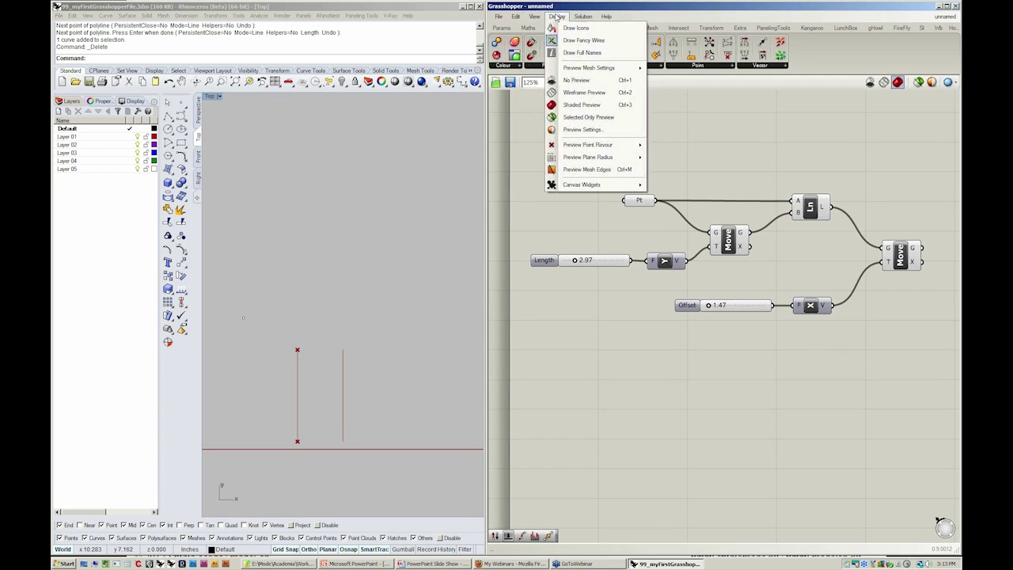
mouse_move(577, 187)
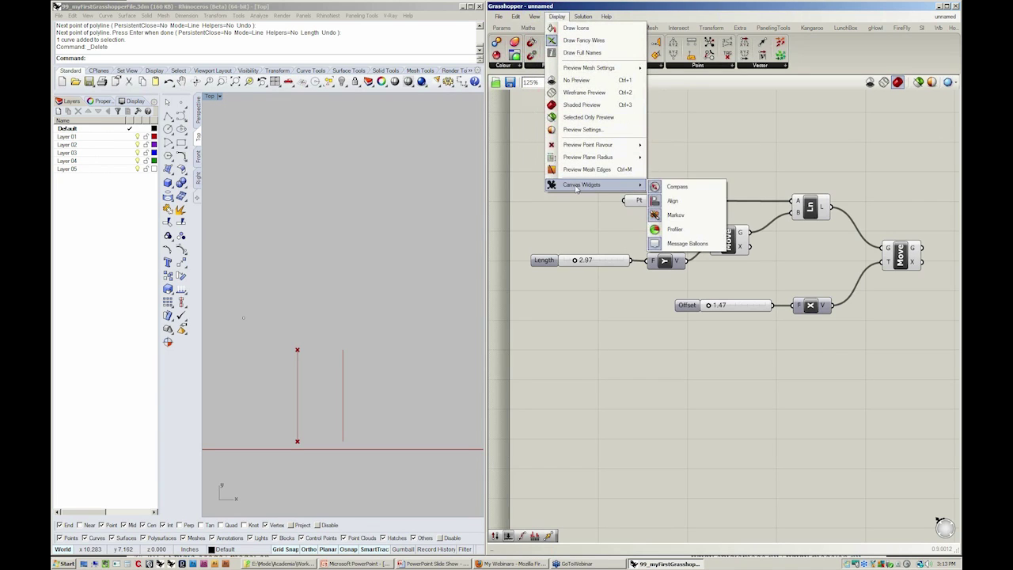
left_click(671, 203)
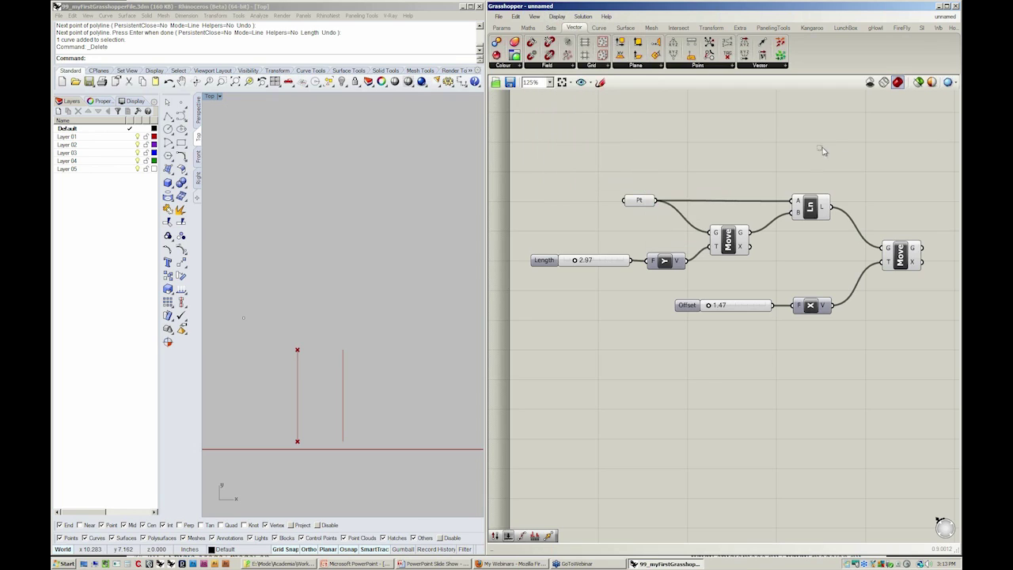
Step: Align the Unit X component with the Line component above it and with the Offset slider beside it
left_click_drag(826, 144, 801, 342)
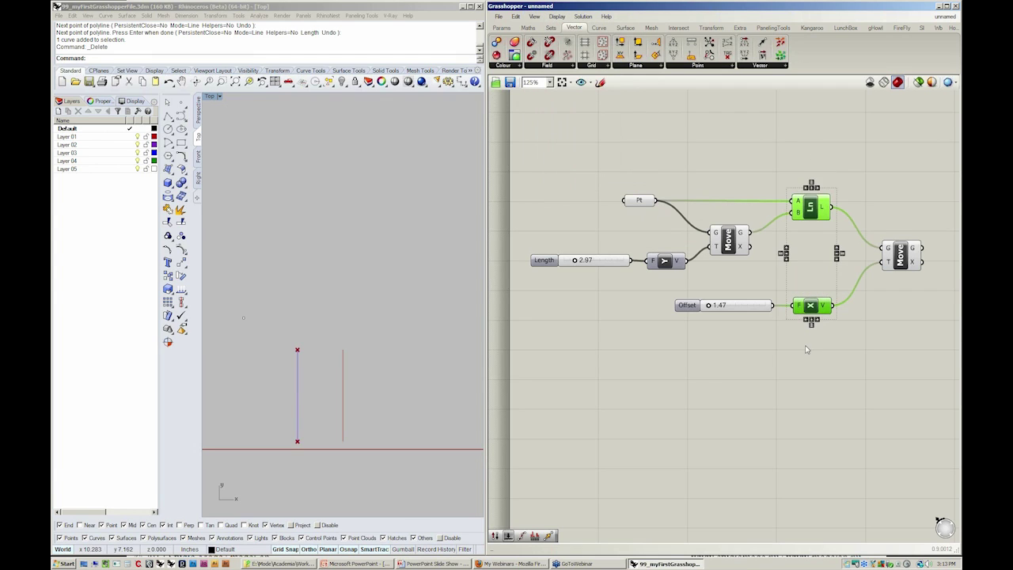
scroll(812, 191, "up", 5)
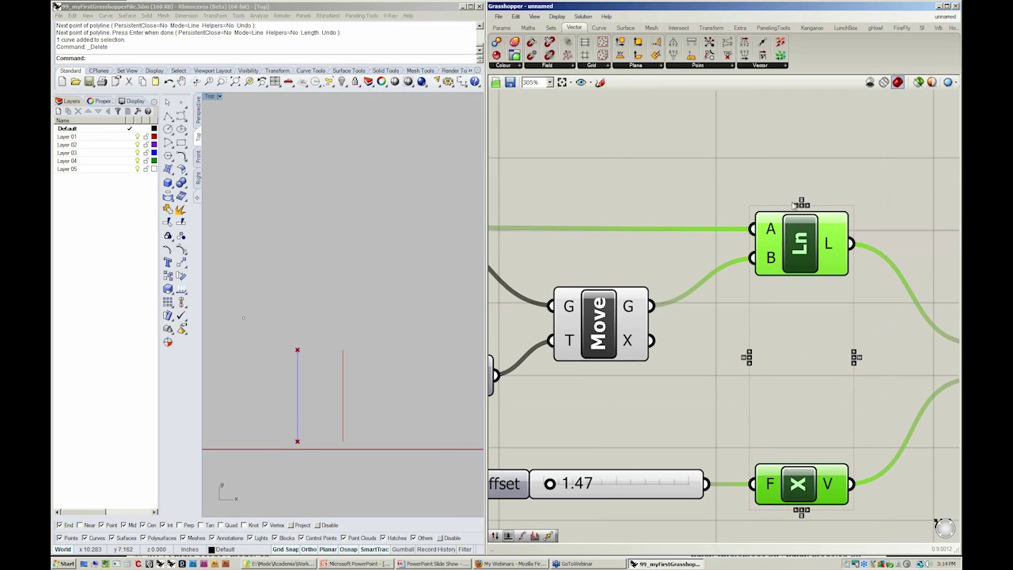
left_click(659, 406)
scroll(700, 411, "down", 3)
left_click_drag(832, 365, 615, 413)
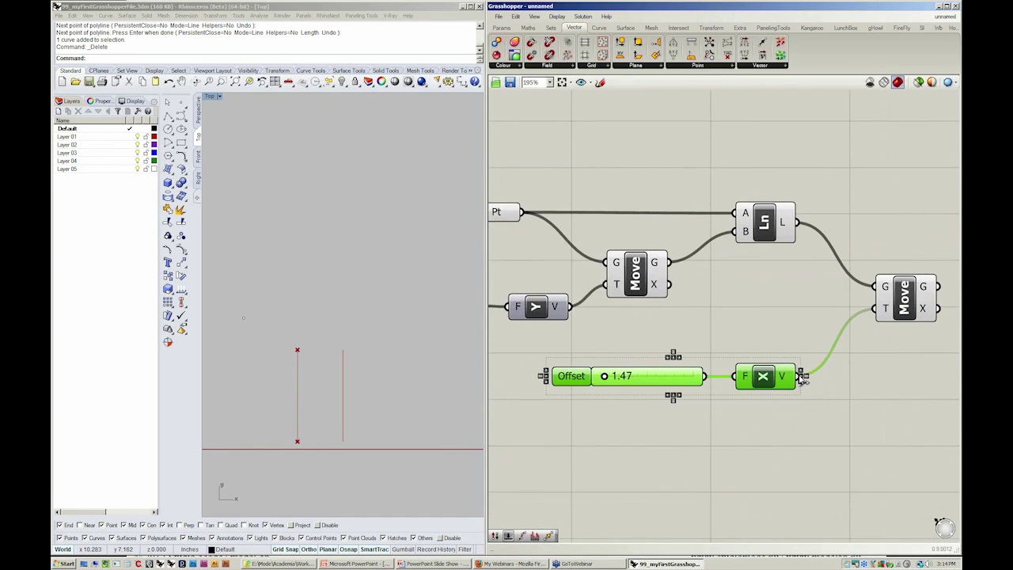
left_click(809, 428)
scroll(809, 416, "down", 3)
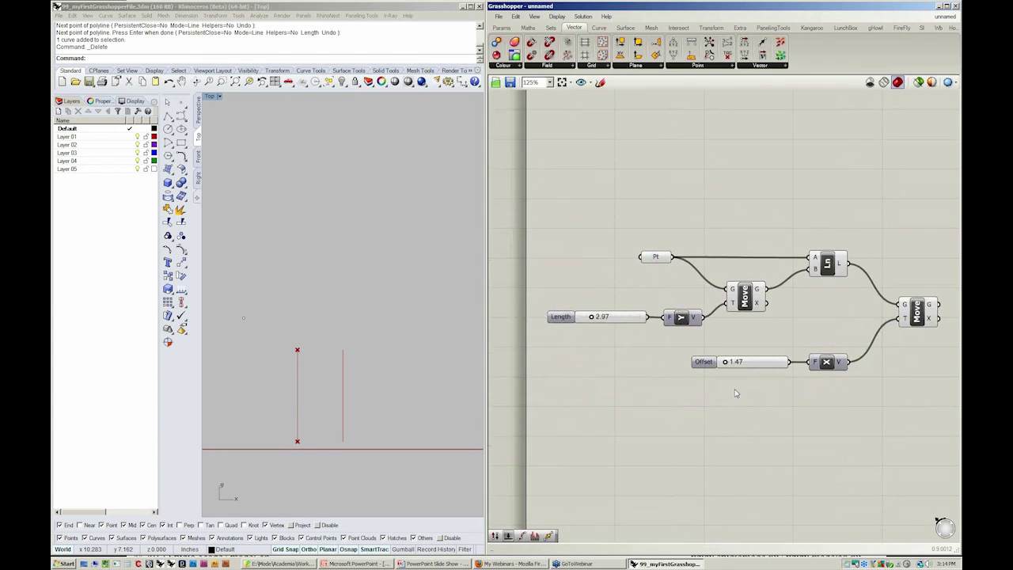
Step: Align the left edges of the Length and Offset sliders
left_click_drag(714, 395, 668, 332)
left_click_drag(637, 353, 621, 306, "shift")
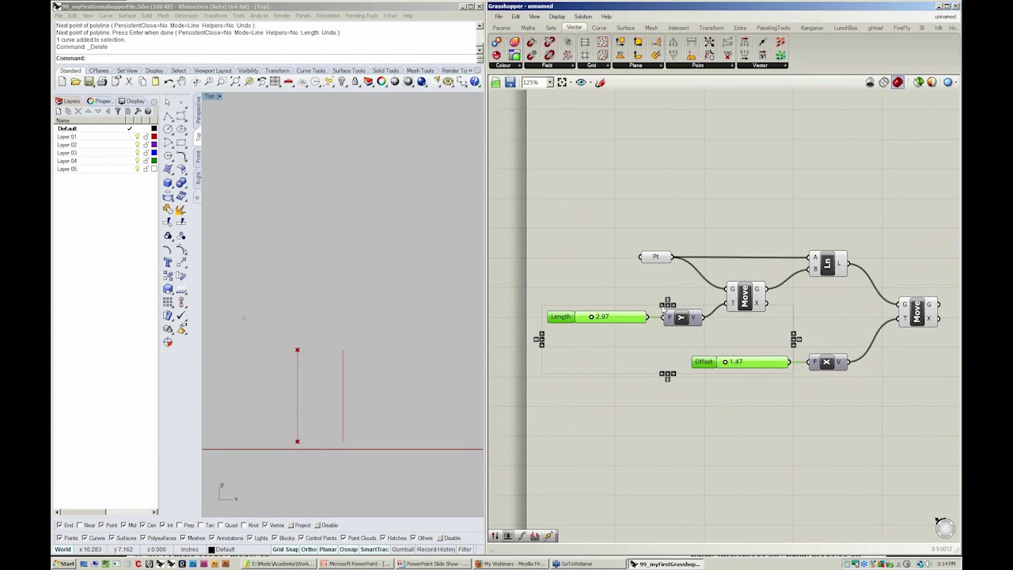
left_click(664, 307)
left_click(616, 292)
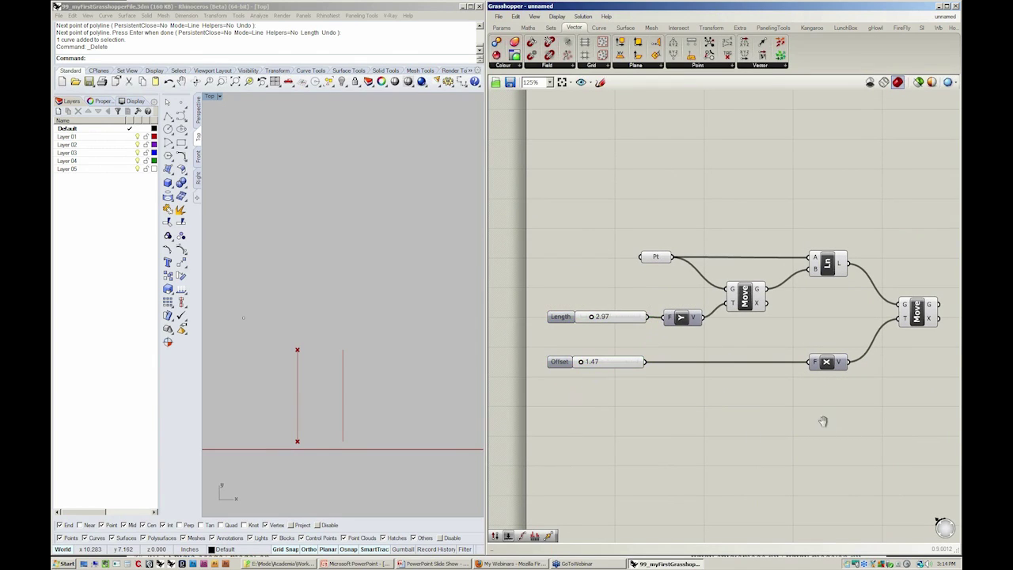
Step: Move the Point parameter further from the first Move component so it sits above the Length slider
right_click_drag(823, 421, 784, 421)
left_click_drag(618, 258, 555, 267)
left_click(605, 233)
right_click_drag(873, 380, 844, 370)
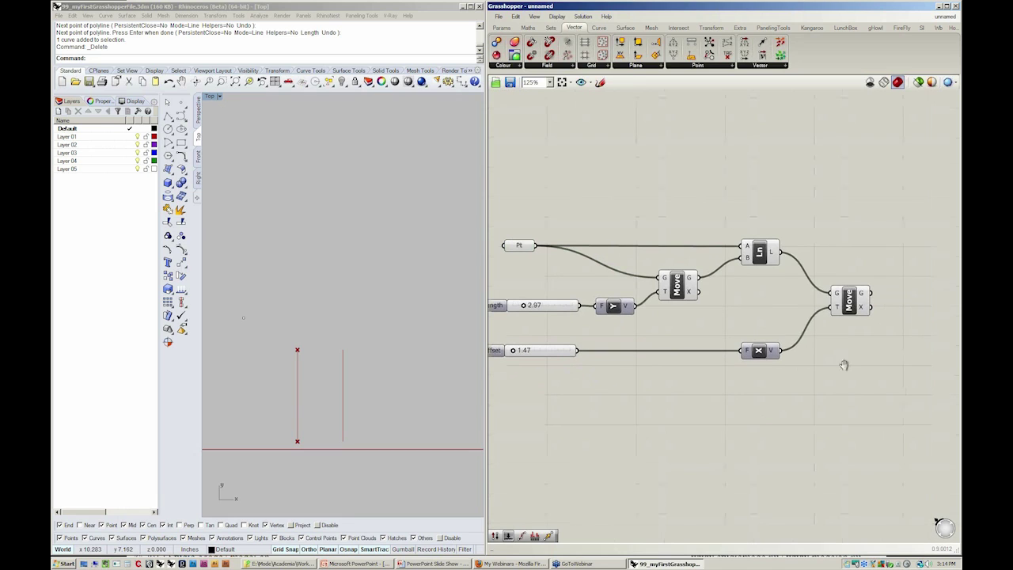
Step: Select the second Move and the Line component in turn to identify their lines in the Rhino viewport
left_click(848, 301)
left_click(762, 253)
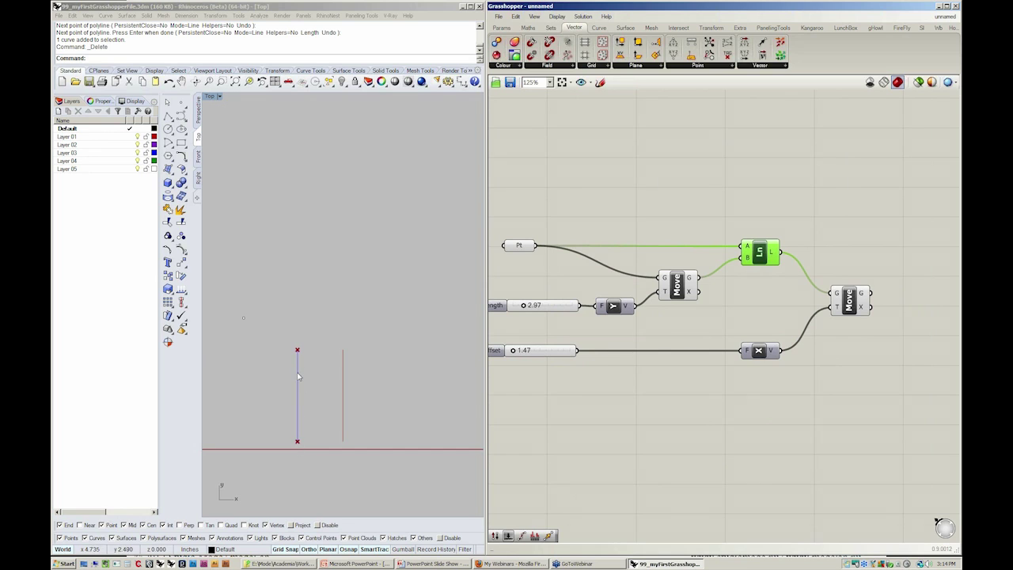
left_click(406, 405)
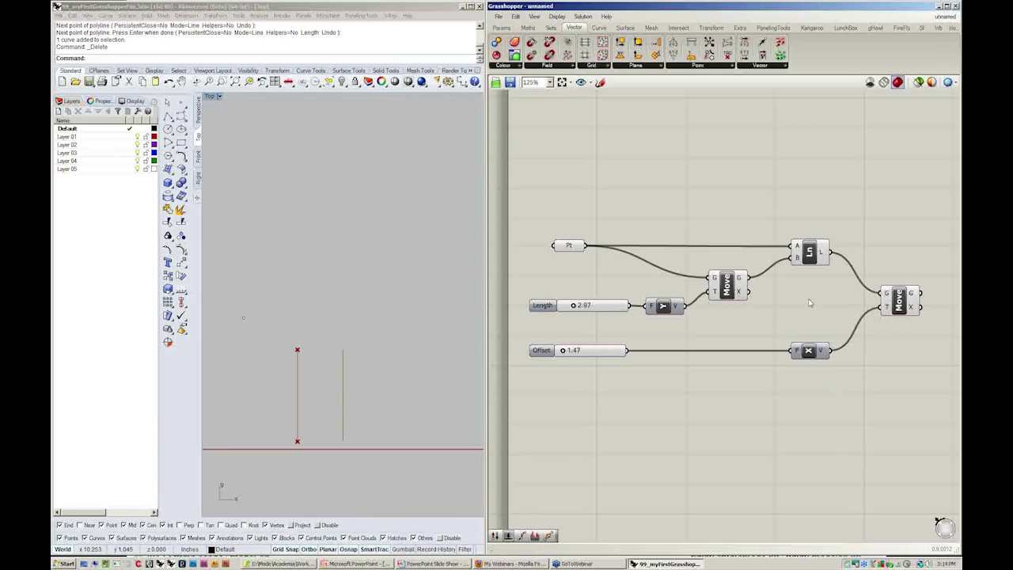
Step: Add a Divide Curve component to the canvas beyond the second Move component
left_click(599, 28)
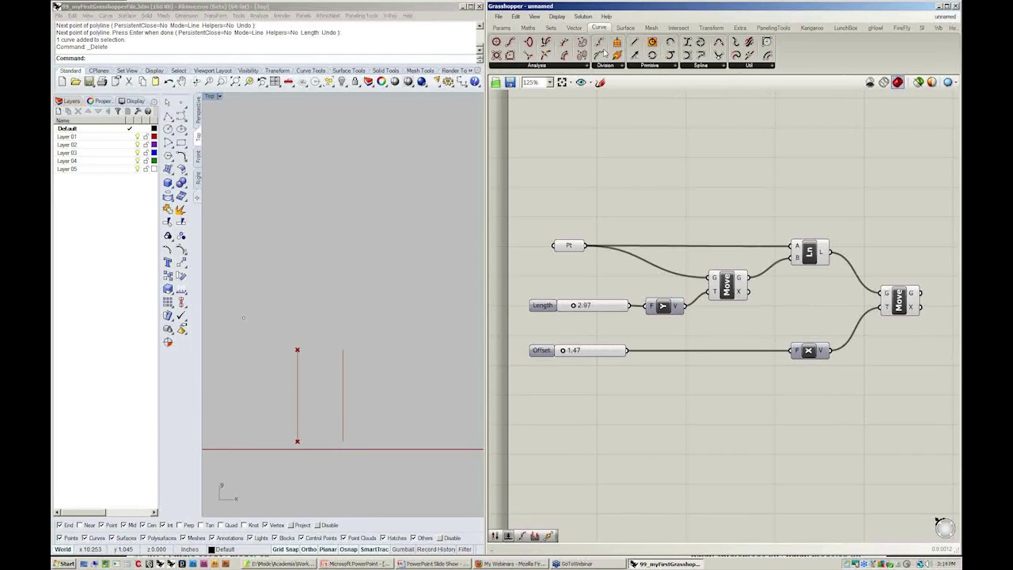
left_click(611, 66)
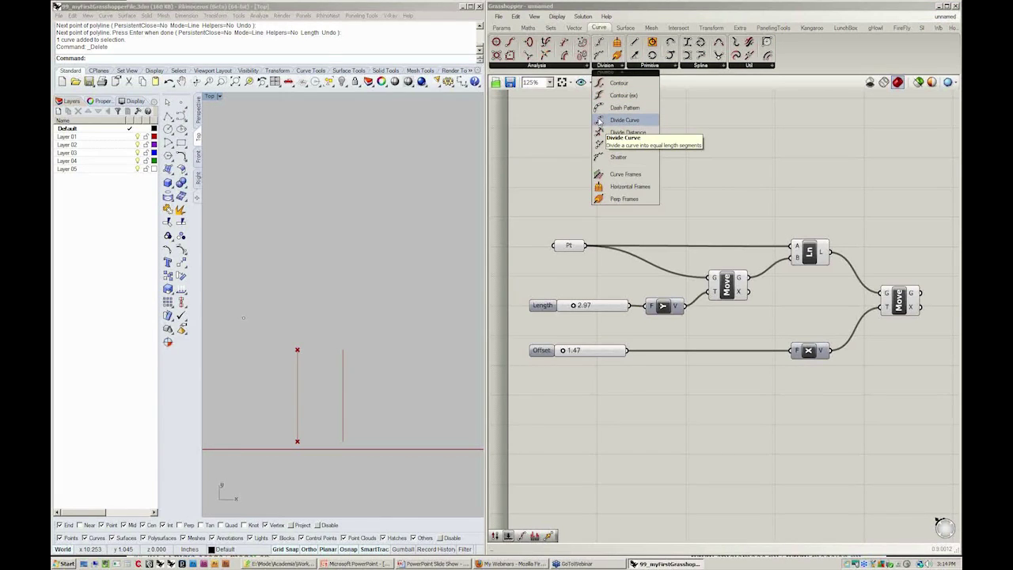
left_click_drag(599, 121, 924, 247)
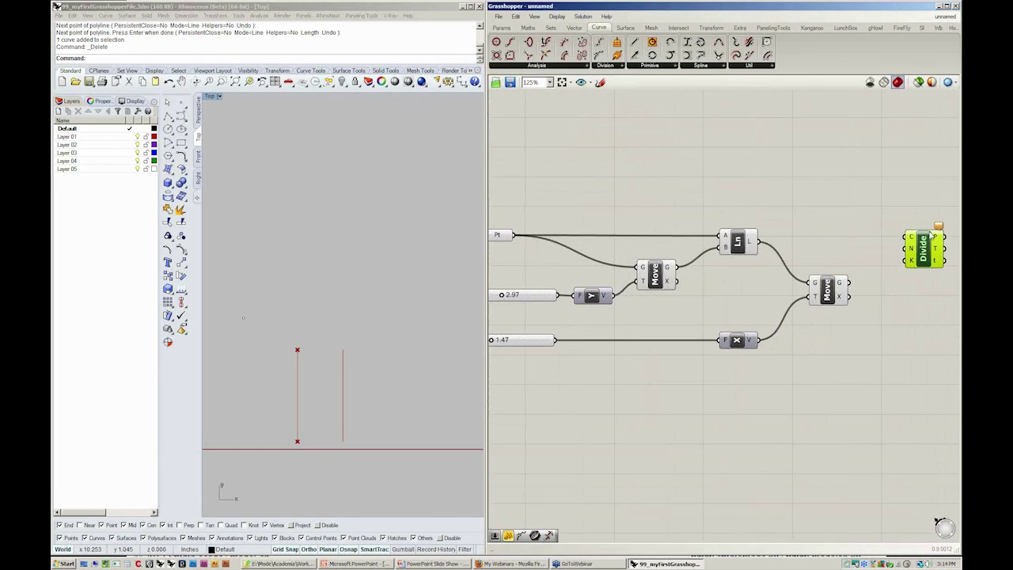
left_click(893, 209)
left_click_drag(893, 199, 921, 293)
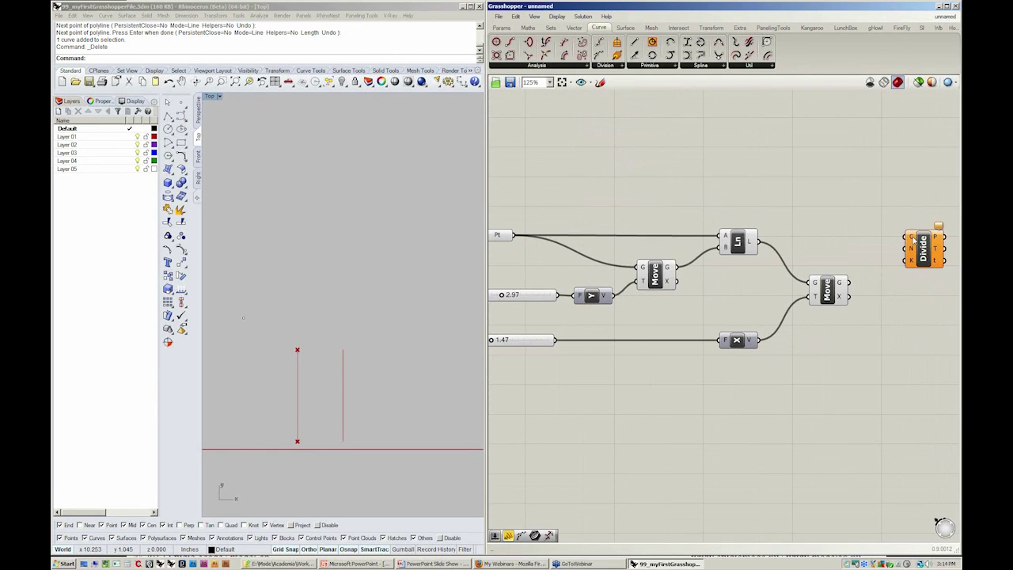
Step: Connect the Line output to the curve input of Divide Curve and inspect the division points in the Rhino viewport
mouse_move(915, 240)
left_click(741, 242)
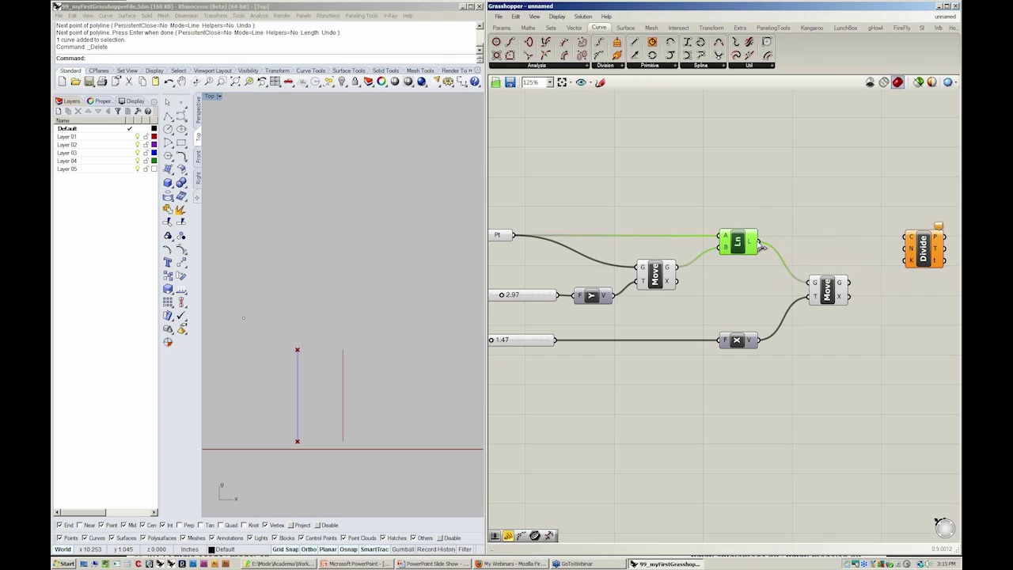
left_click_drag(762, 242, 907, 245)
left_click(923, 247)
scroll(348, 372, "up", 5)
scroll(378, 313, "down", 1)
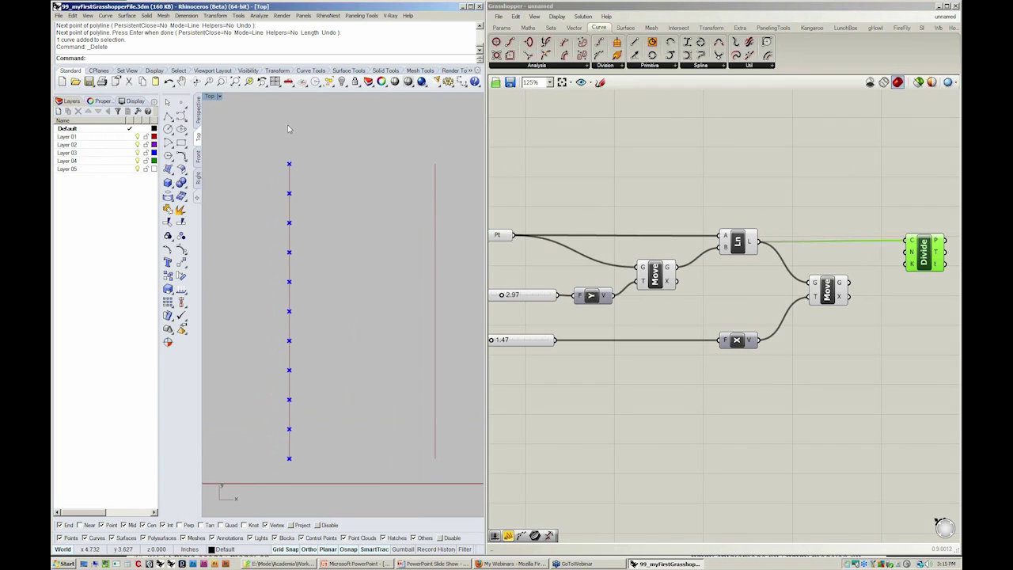
left_click(737, 450)
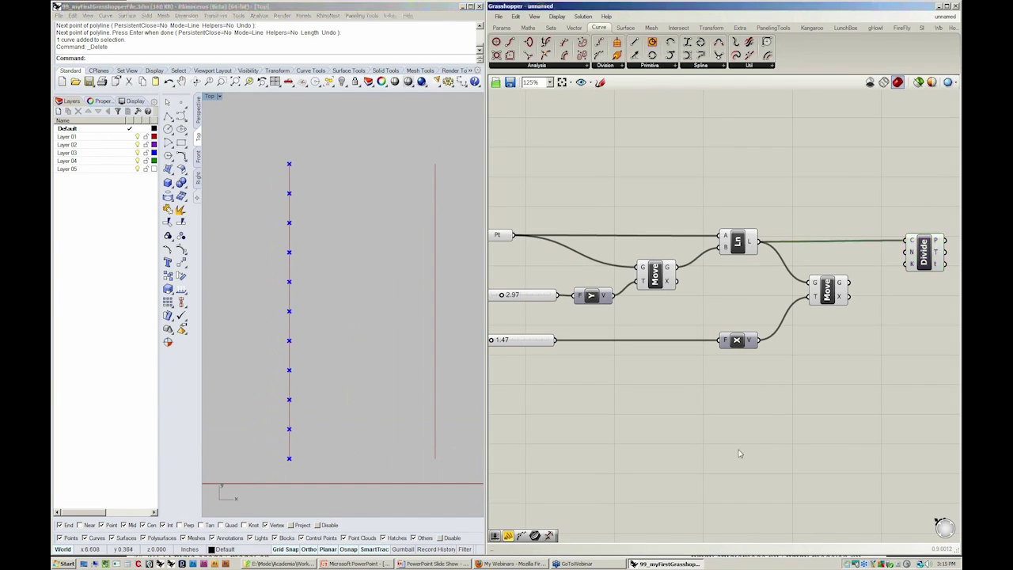
Step: Duplicate the Divide Curve component below the first and feed it the geometry output of the second Move
right_click_drag(914, 420, 881, 248)
left_click_drag(884, 252, 890, 295)
left_click(847, 301)
left_click(786, 287)
left_click_drag(786, 287, 887, 294)
left_click(890, 295)
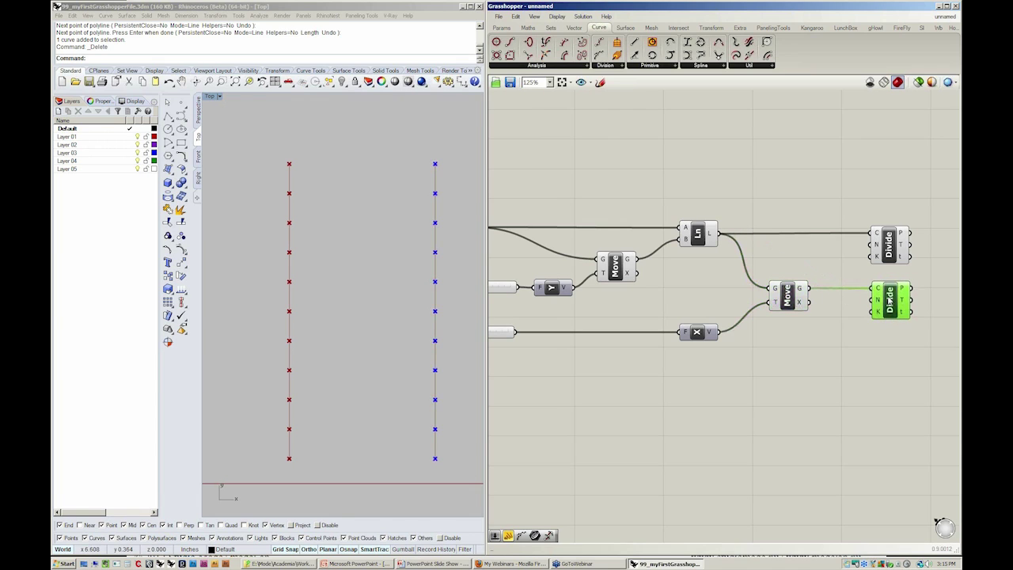
Step: Align the two Divide Curve components in a column and highlight the upper one's points
left_click_drag(881, 348, 890, 217)
left_click(846, 237)
mouse_move(841, 209)
right_mouse_down()
mouse_move(829, 223)
mouse_move(858, 220)
right_mouse_up()
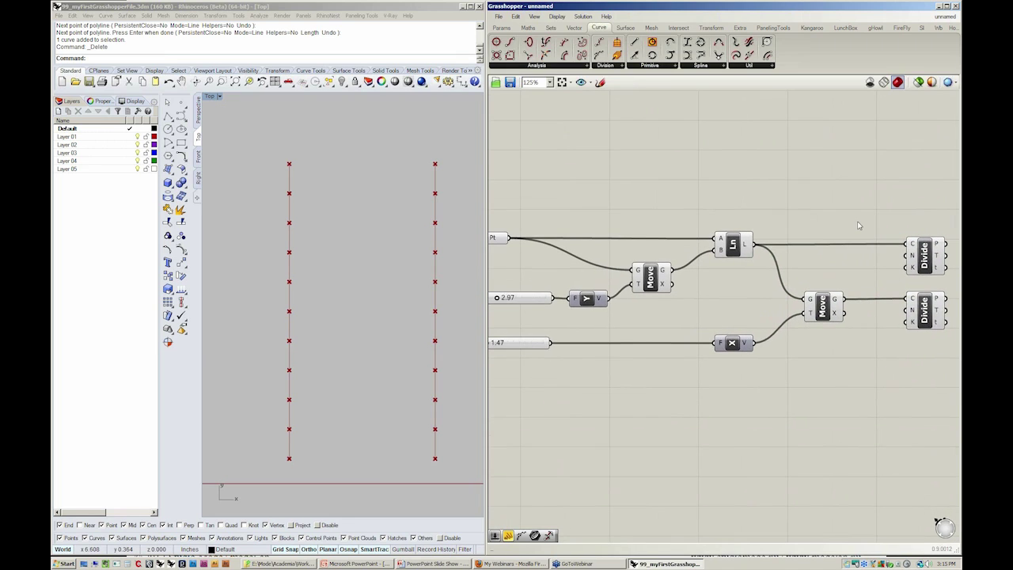
left_click(925, 252)
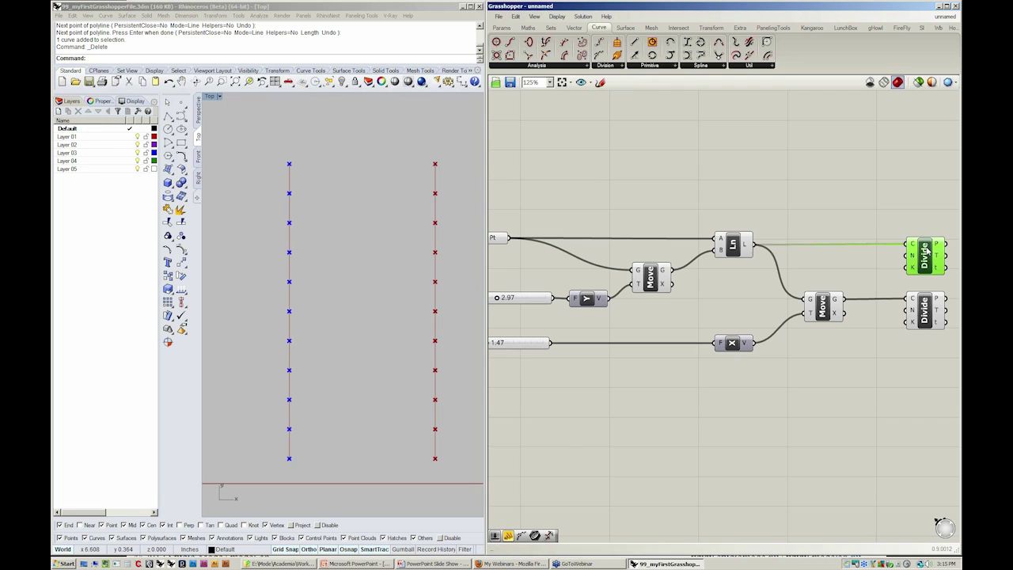
left_click(869, 224)
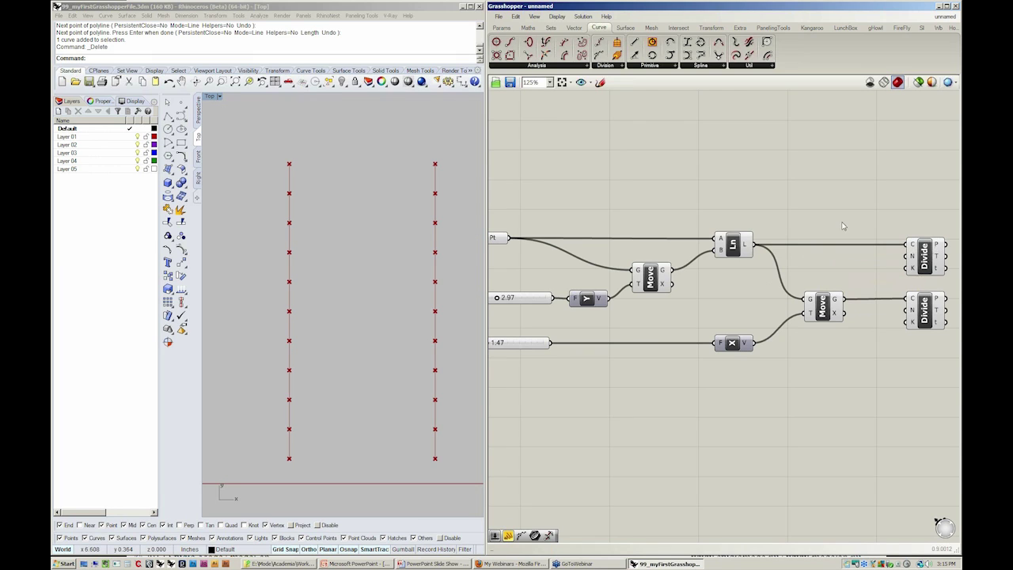
Step: Display the components with icons instead of names using Draw Icons
scroll(823, 217, "down", 1)
right_click_drag(805, 207, 822, 205)
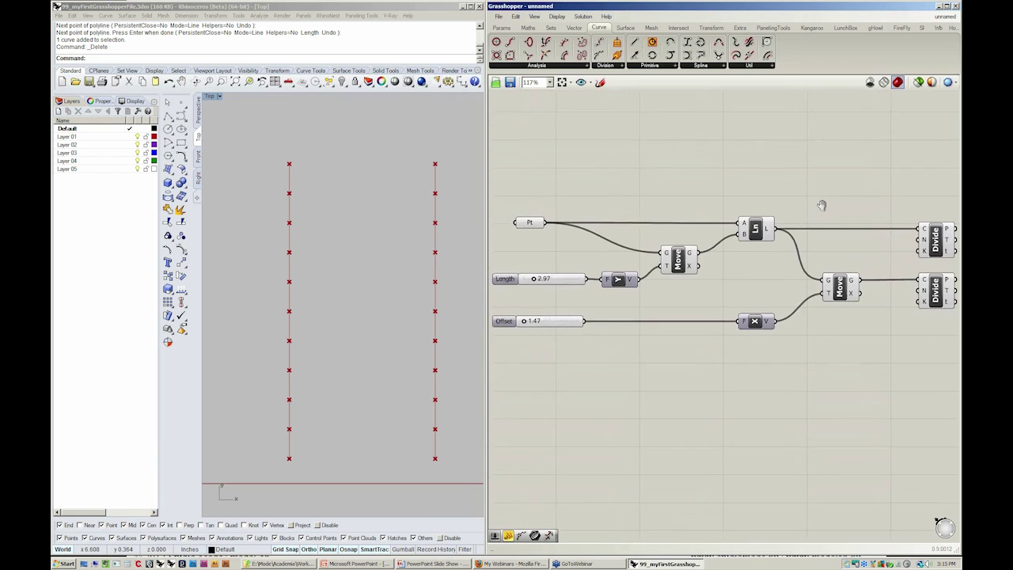
scroll(820, 208, "down", 1)
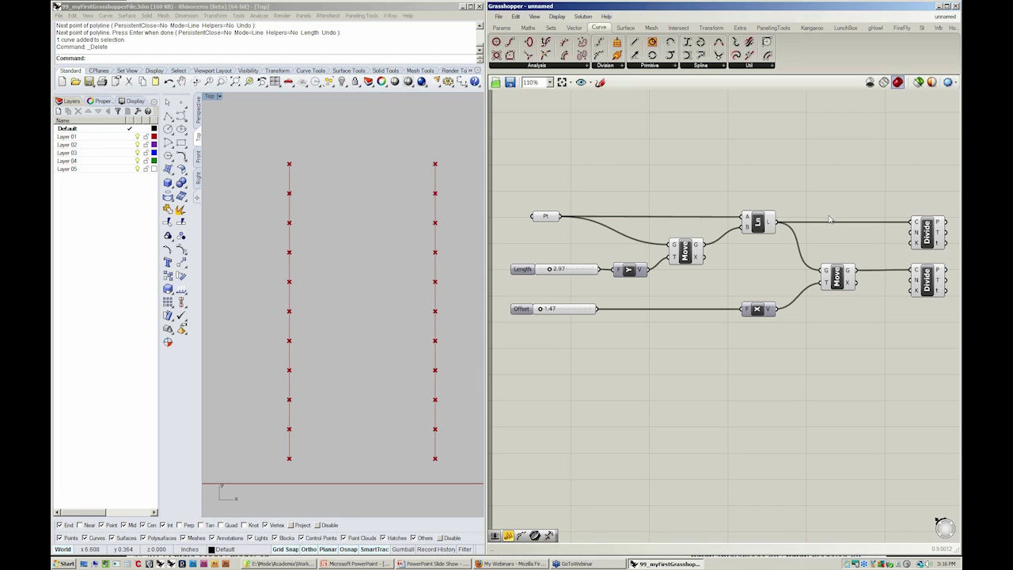
left_click(561, 17)
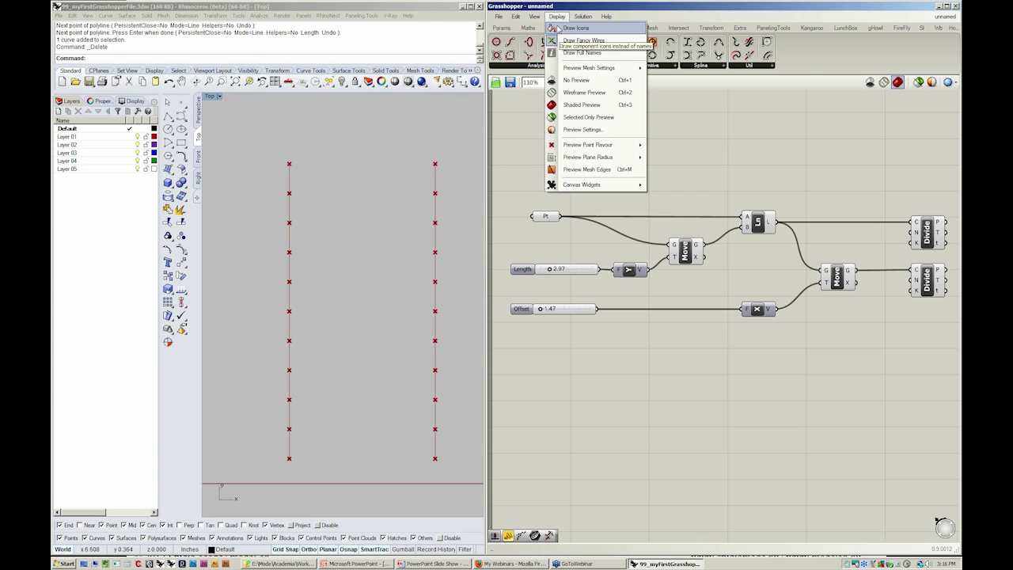
left_click(559, 29)
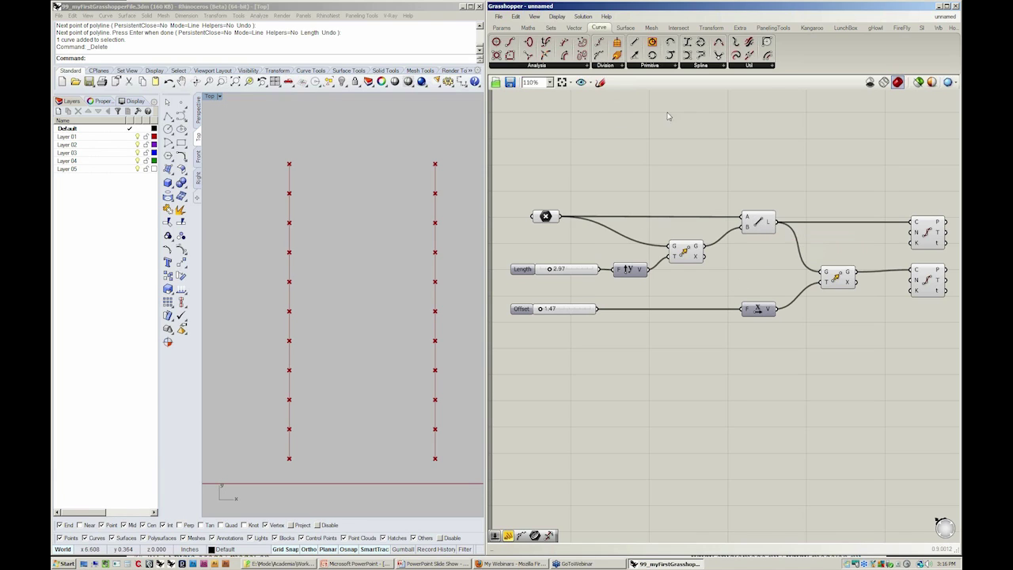
left_click(650, 66)
Step: Shift the lower Divide Curve component to straighten its wire and realign it with the upper one
left_click(928, 281)
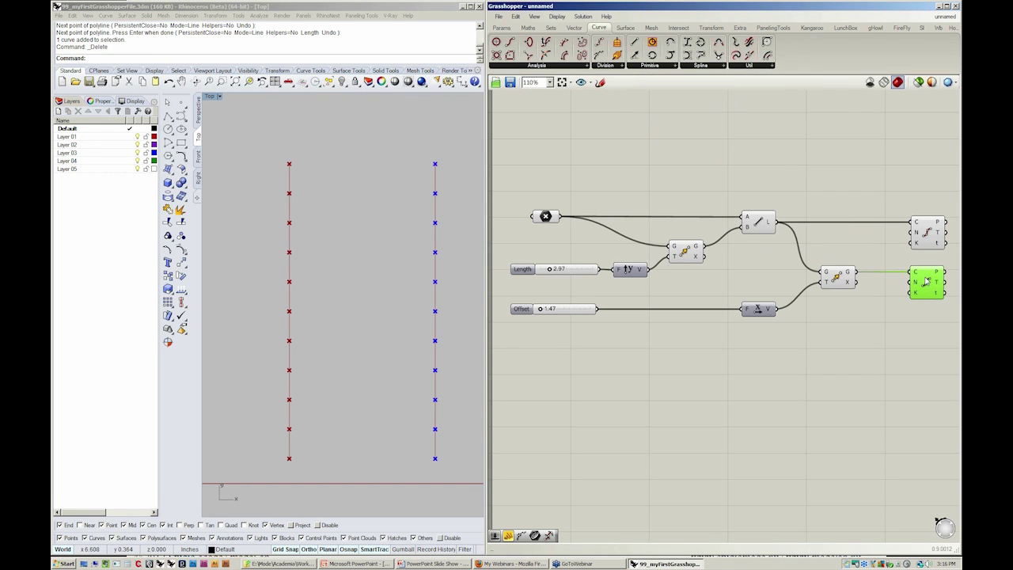
left_click_drag(927, 353, 860, 192)
left_click(918, 207)
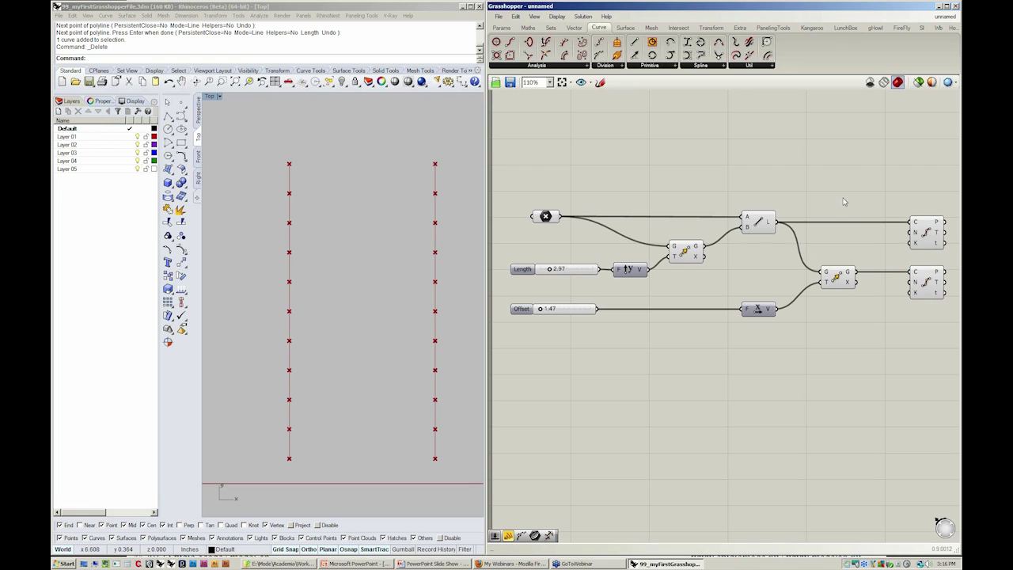
Step: Highlight the Line component and the second Move component to compare the two lines they produce
left_click(762, 225)
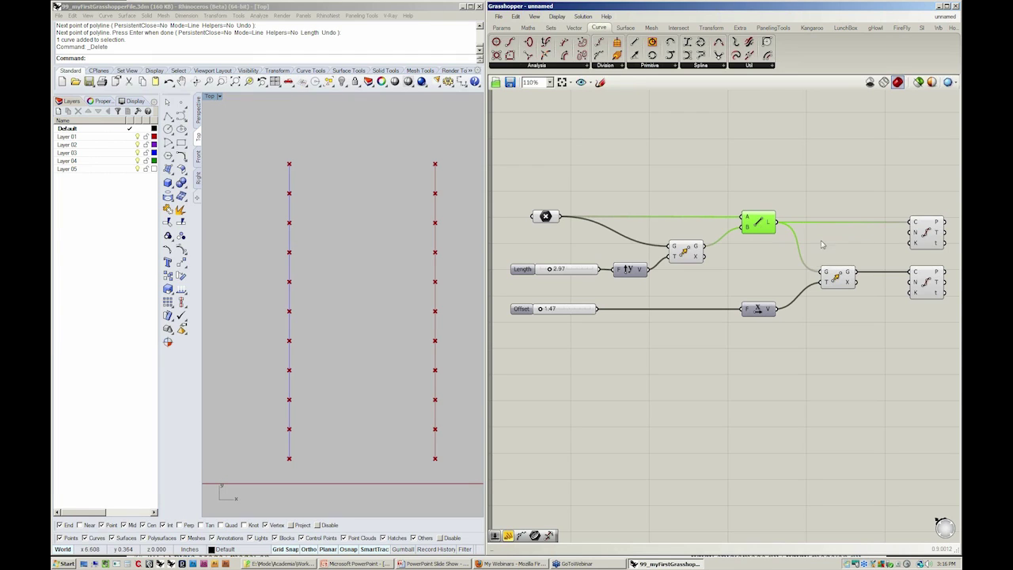
left_click(837, 277)
right_click_drag(838, 289, 829, 290)
left_click(832, 328)
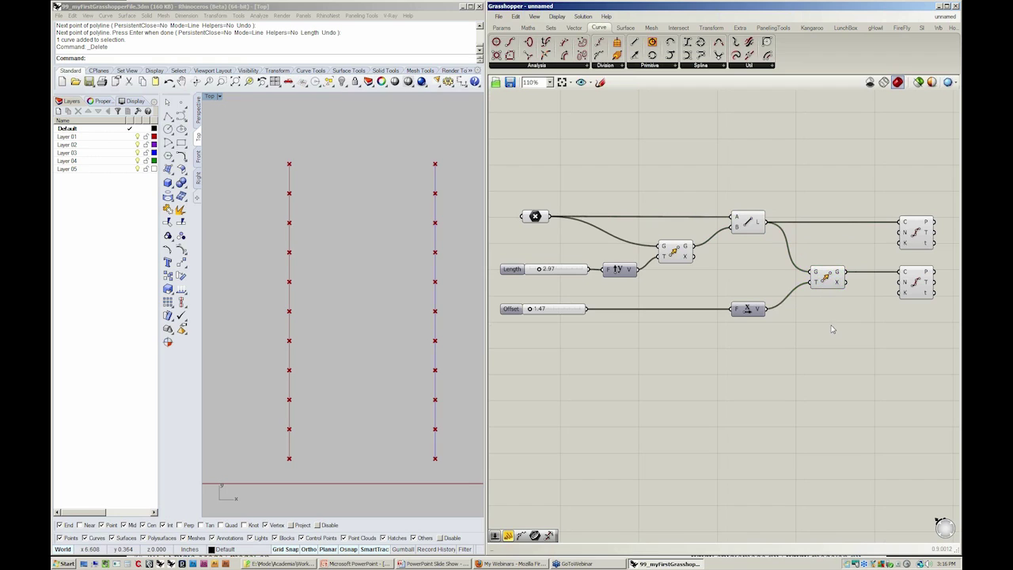
Step: Put the Line component in its own group
left_click(751, 228)
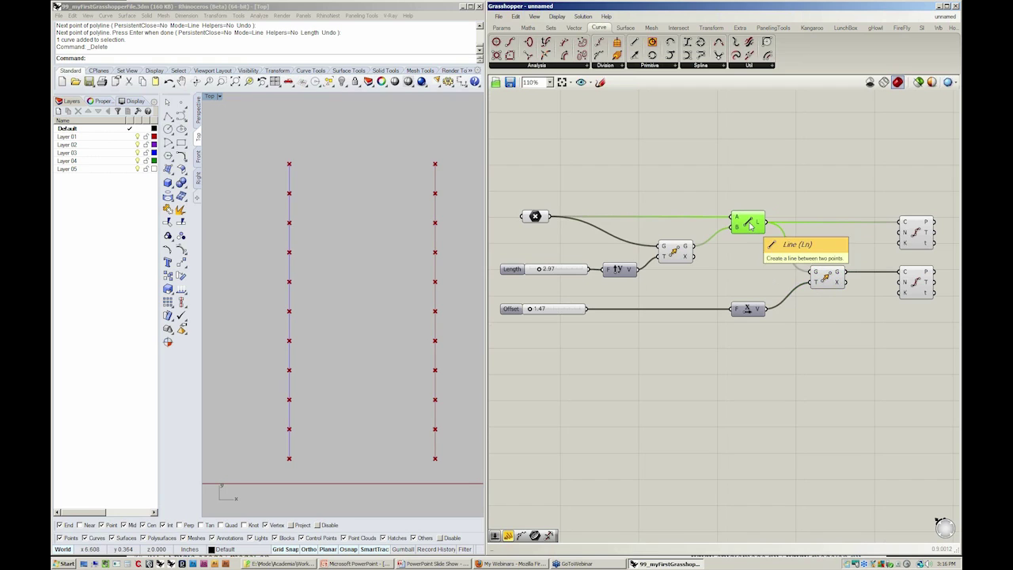
left_click(519, 17)
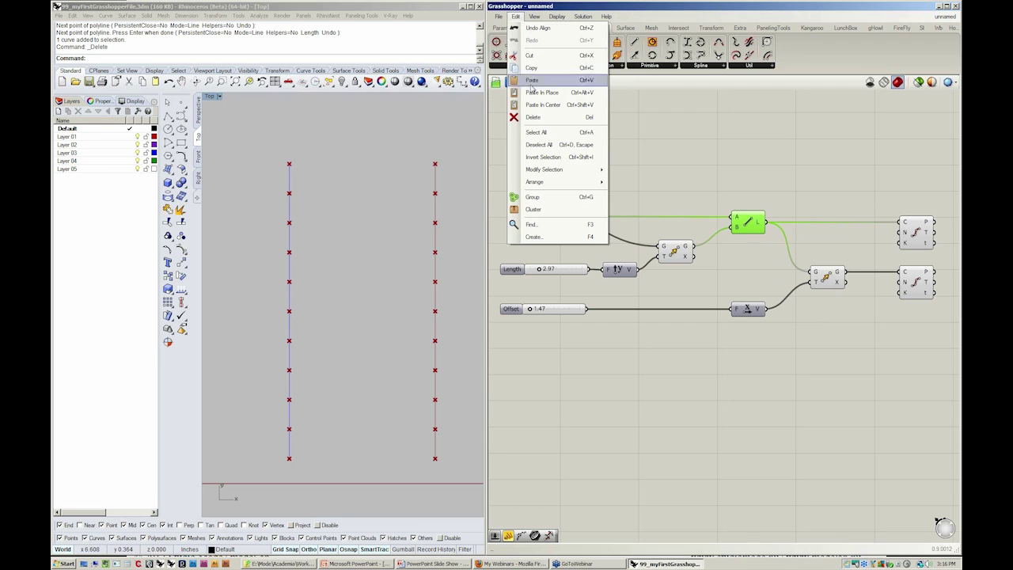
left_click(559, 198)
left_click(559, 198)
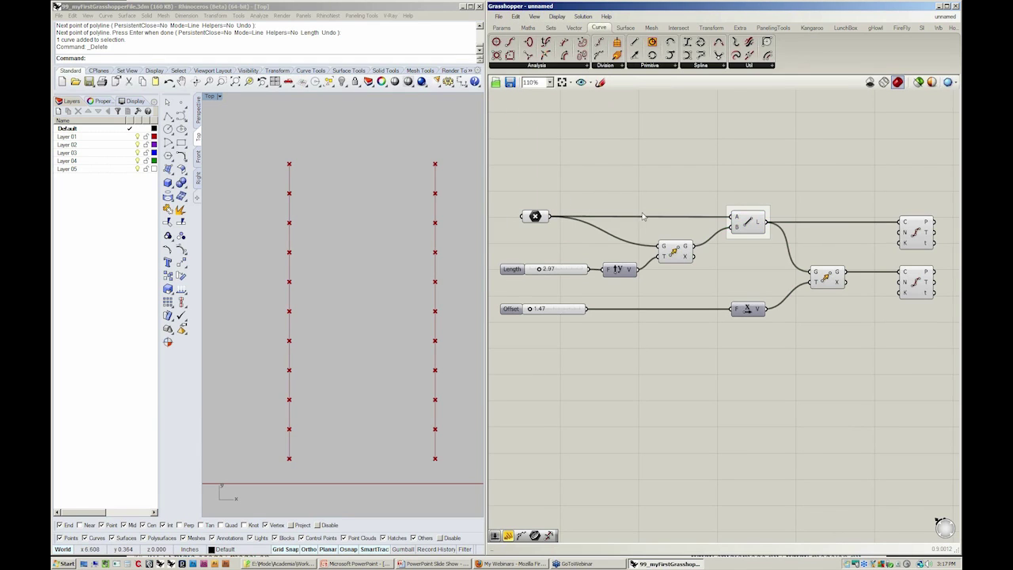
Step: Put the second Move component in its own group and zoom in on the grouped Line component
left_click(832, 279)
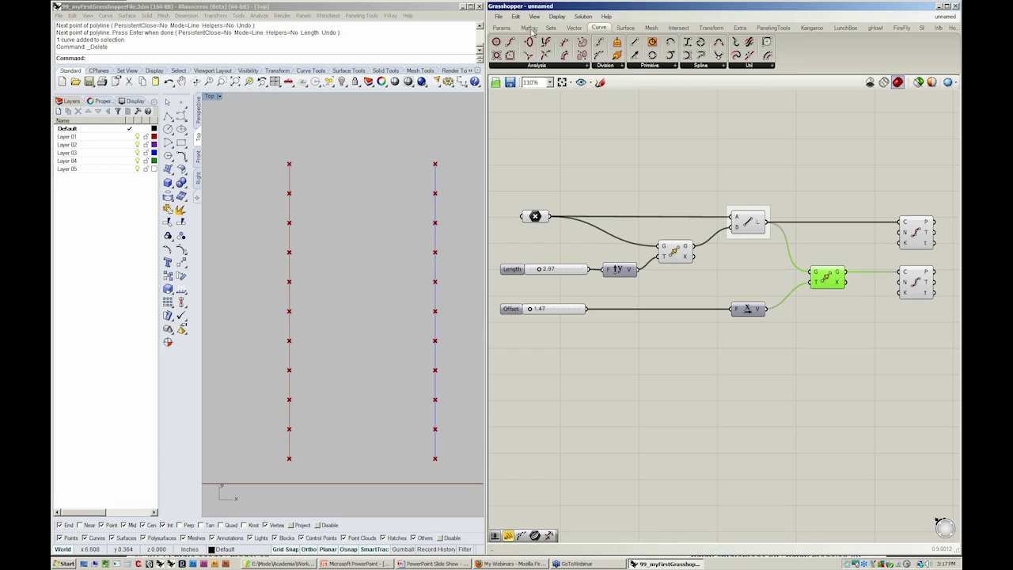
left_click(515, 17)
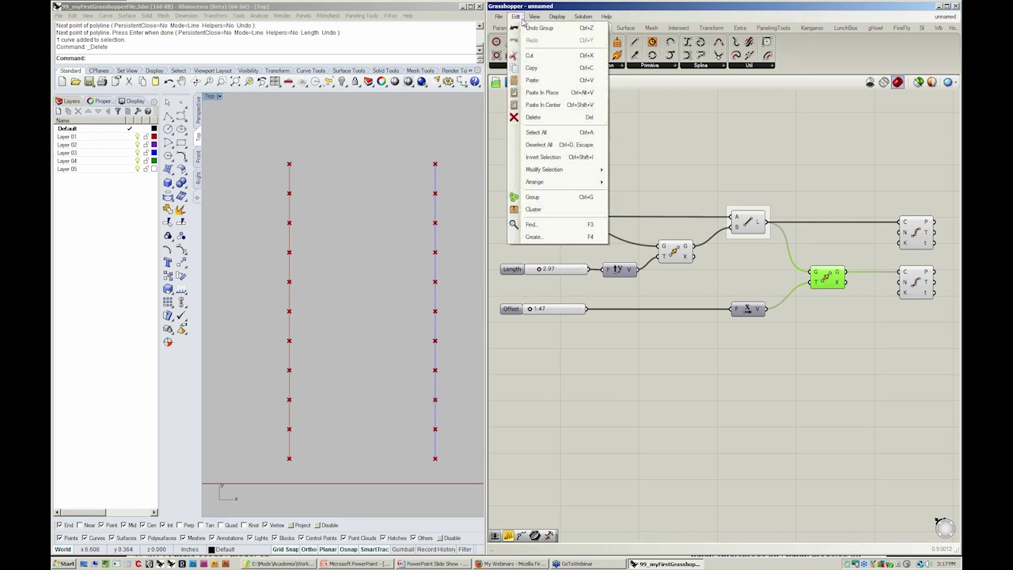
left_click(566, 198)
scroll(764, 207, "up", 3)
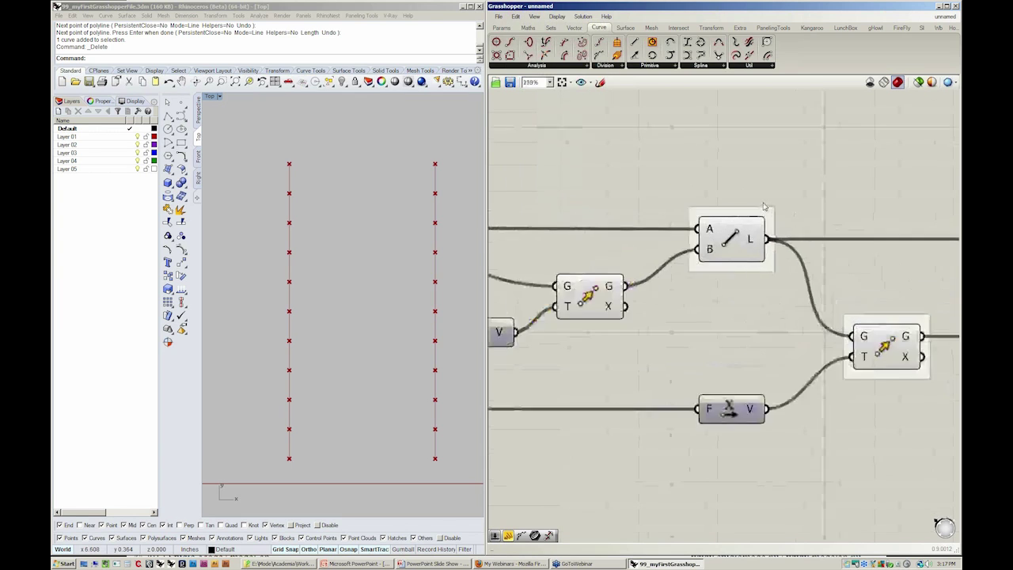
scroll(765, 205, "up", 2)
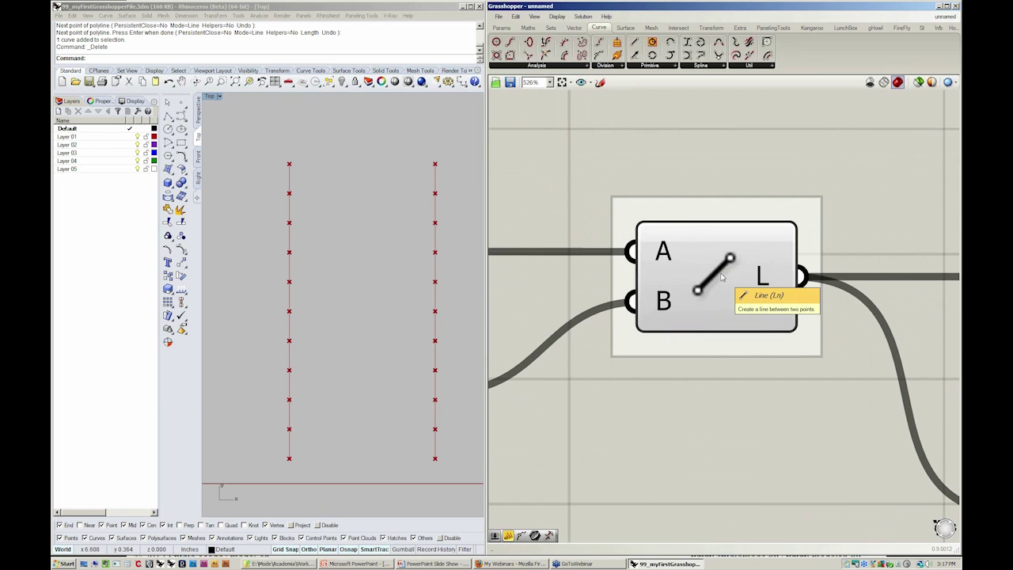
Step: Name the group around the Line component Line-A
right_click(720, 274)
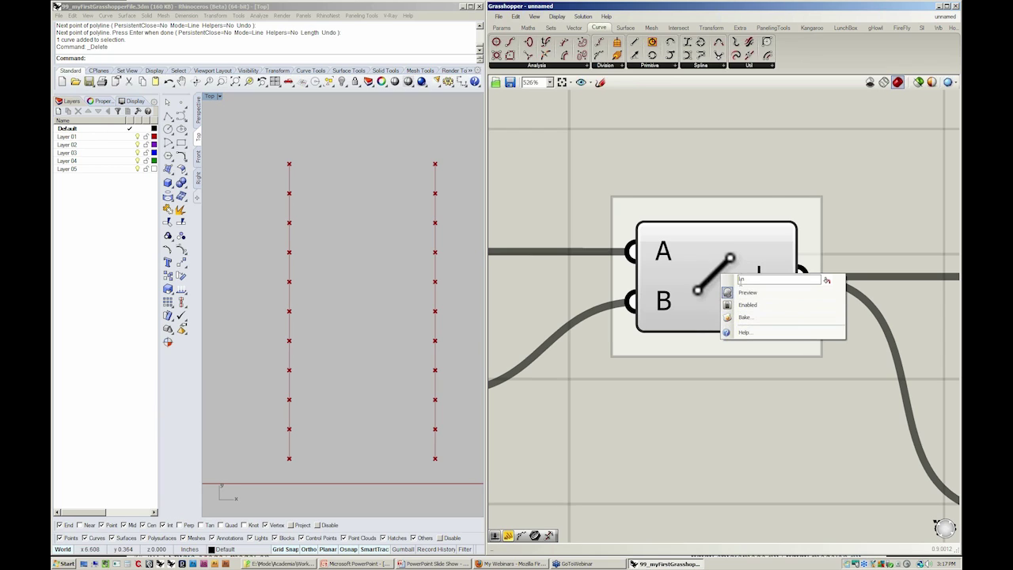
left_click(770, 200)
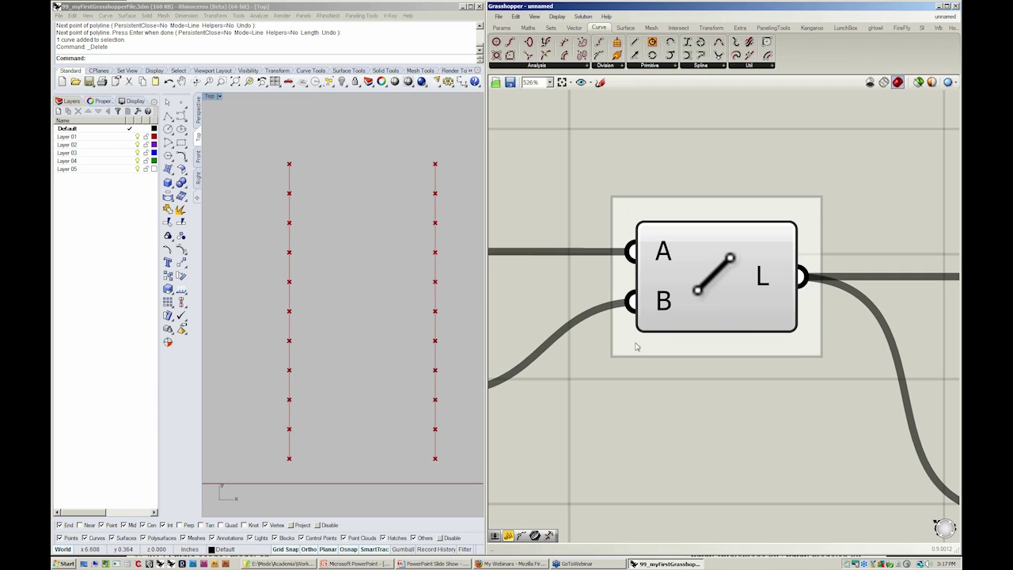
right_click(812, 207)
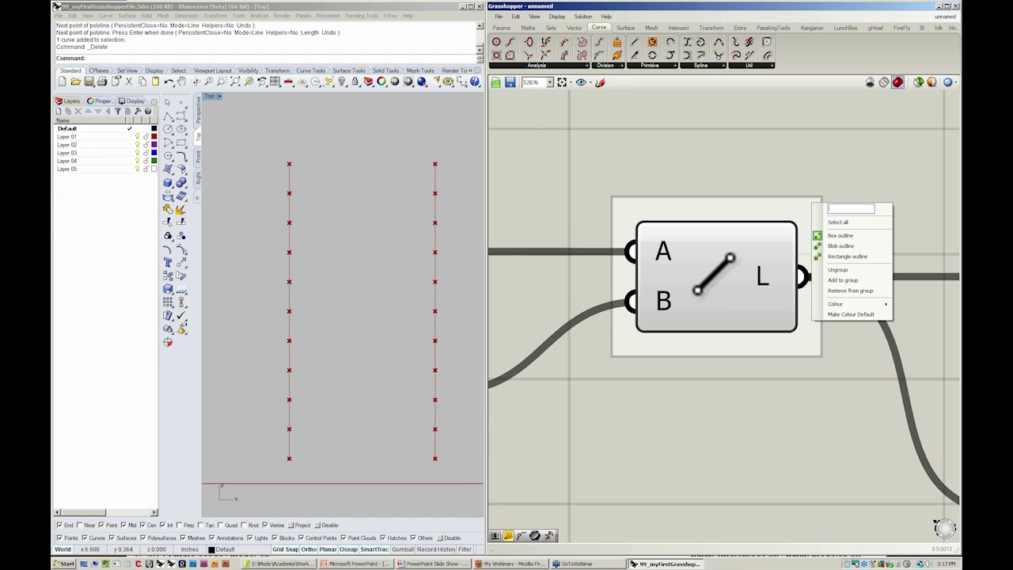
type("Line-A")
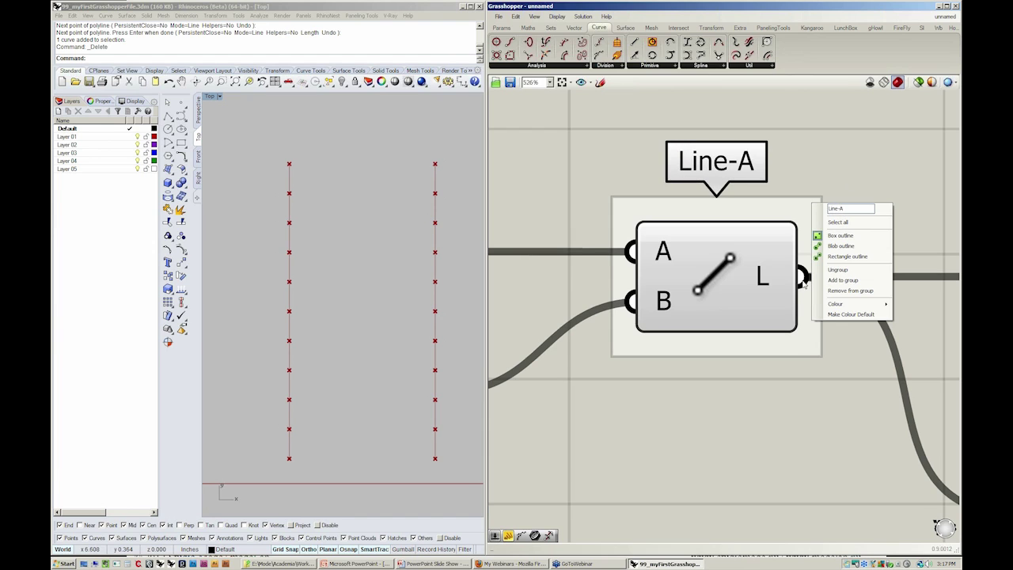
left_click(898, 162)
Step: Name the group around the second Move component Line-B
scroll(831, 329, "down", 4)
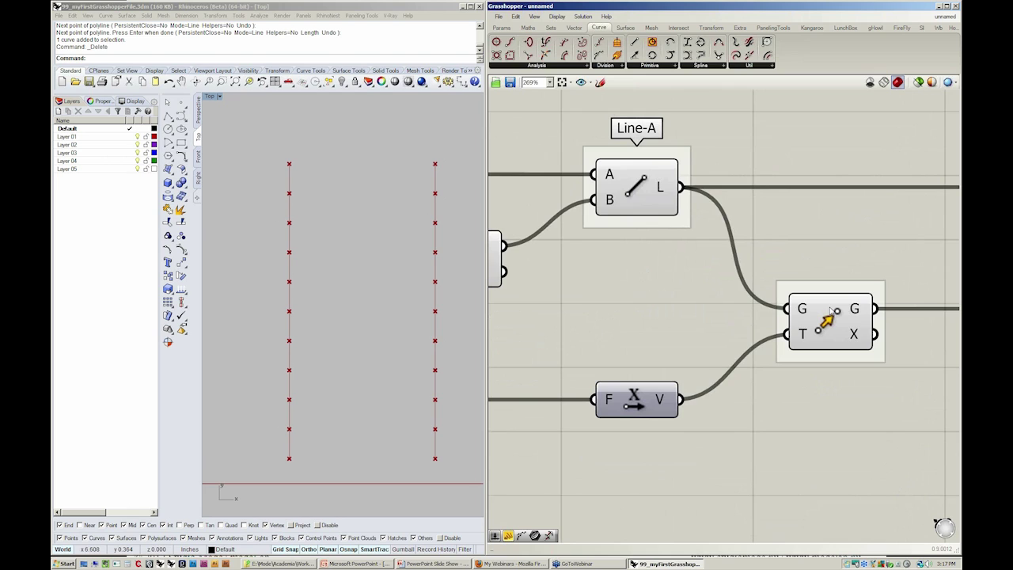
left_click(832, 329)
left_click(789, 284)
left_click(813, 290)
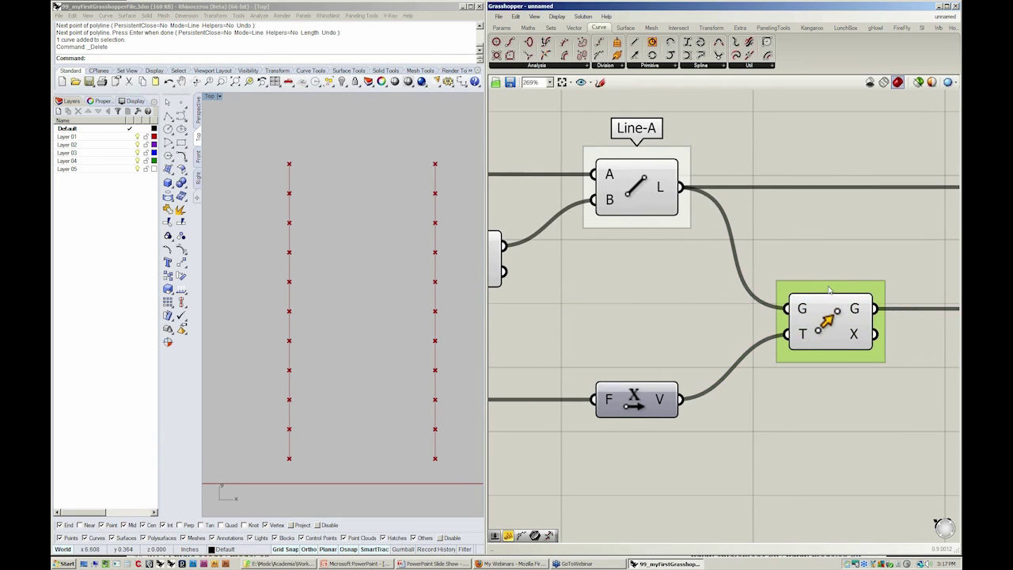
right_click(806, 289)
left_click(838, 293)
type("Line-B")
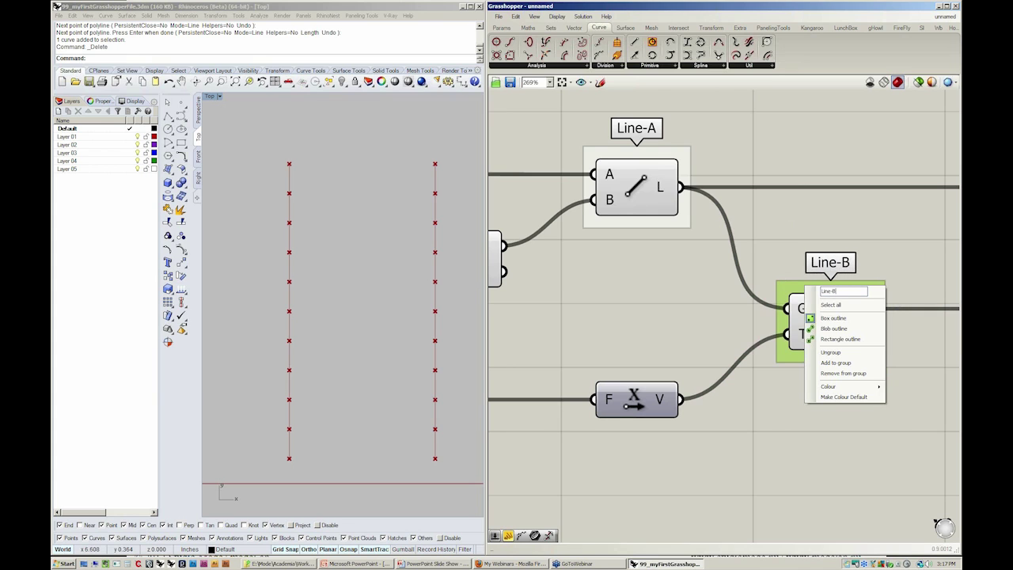
left_click(656, 276)
Step: Add a Number Slider to the canvas above the wire between Line-A and the upper Divide Curve component
scroll(736, 283, "down", 5)
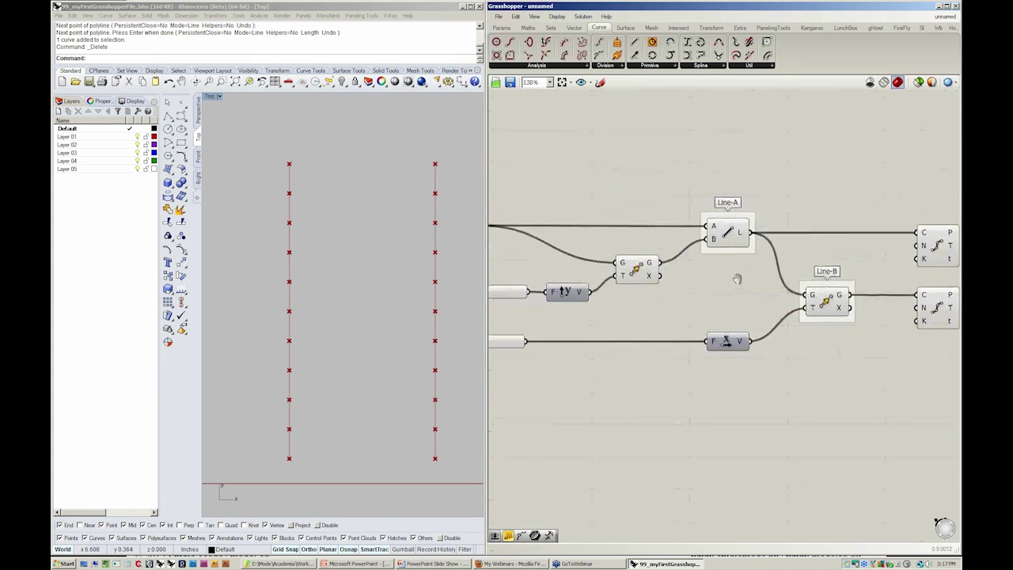
right_click_drag(750, 262, 755, 279)
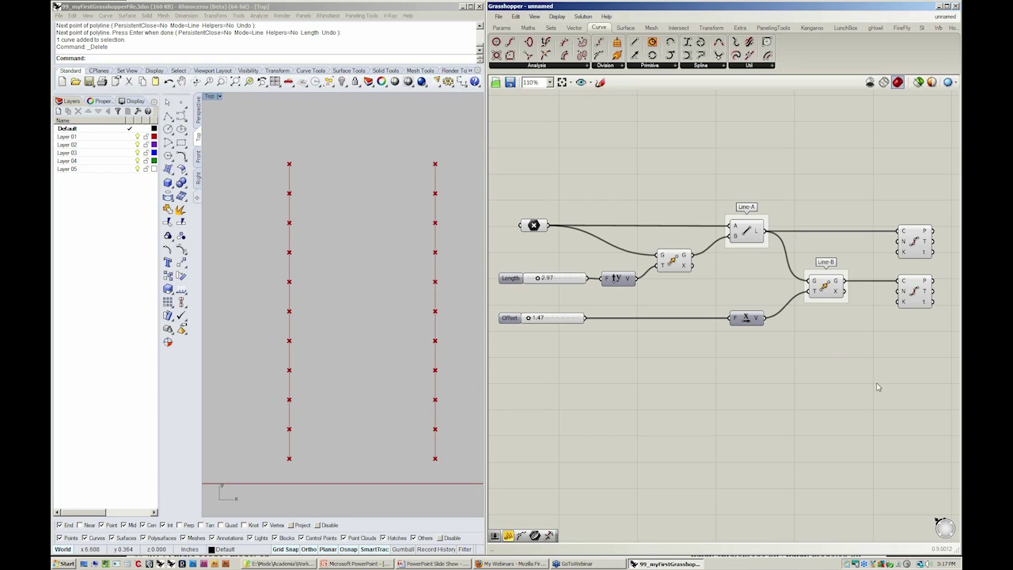
scroll(880, 380, "up", 4)
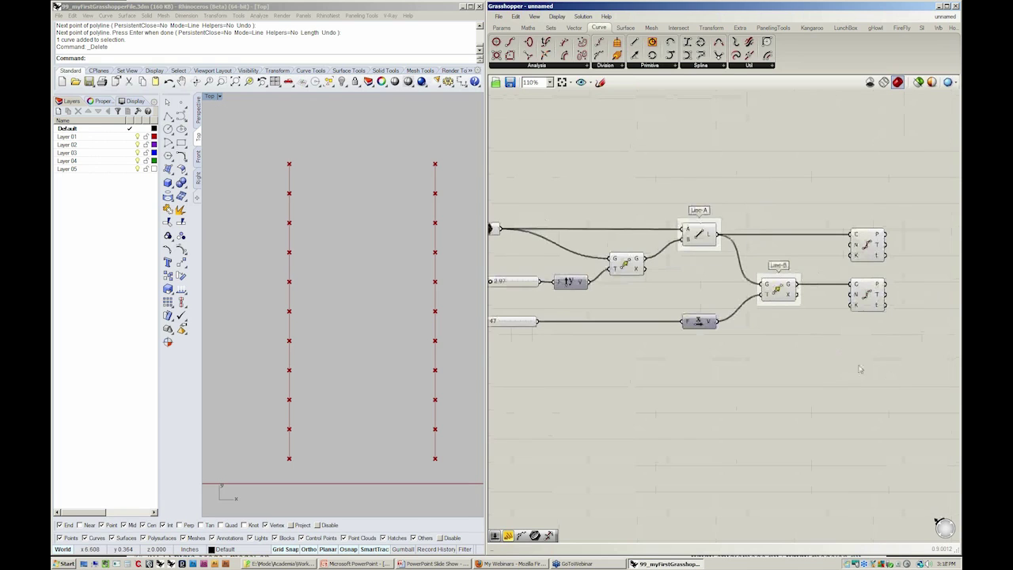
right_click_drag(892, 268, 872, 275)
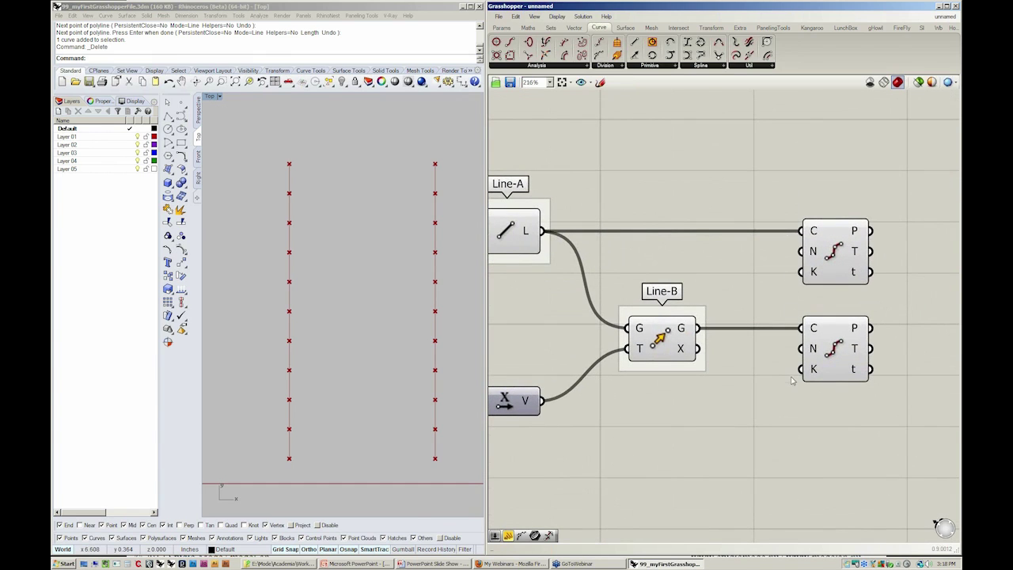
mouse_move(820, 253)
left_click(505, 27)
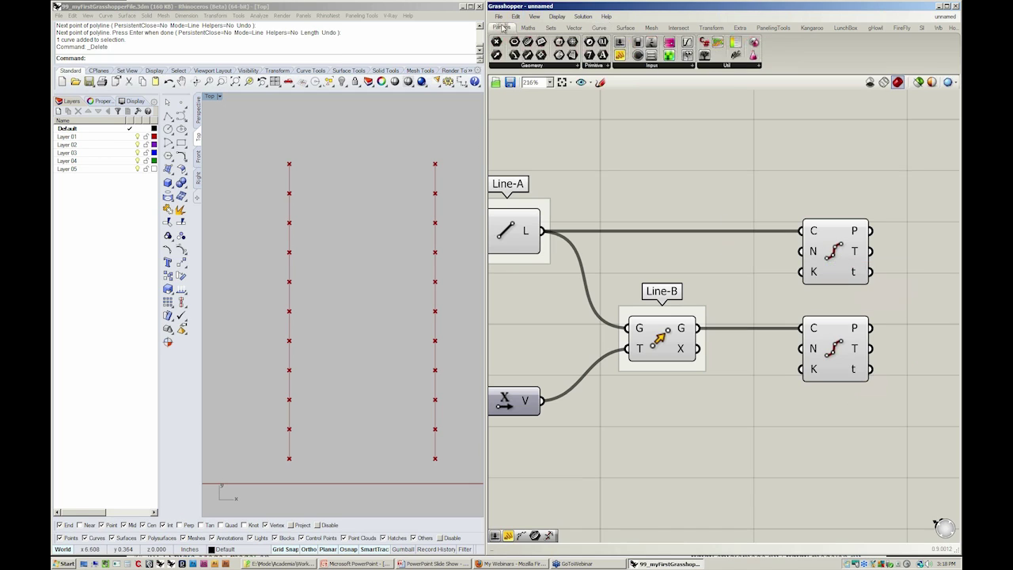
left_click(666, 67)
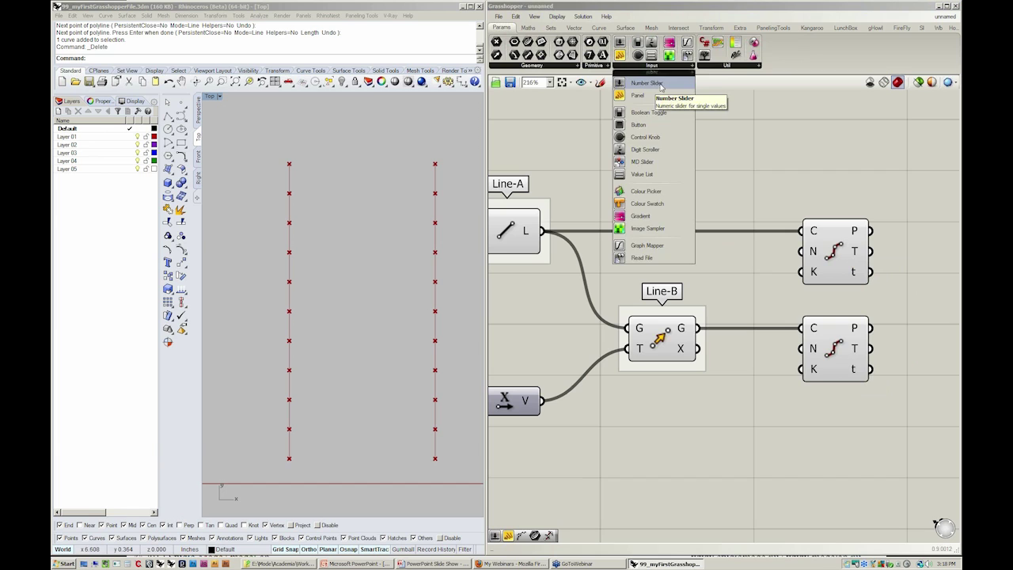
left_click(660, 84)
left_click_drag(661, 87, 625, 196)
Step: Configure the new slider with integer rounding, the name numSegments, a minimum of 1 and a maximum of 40
double_click(625, 196)
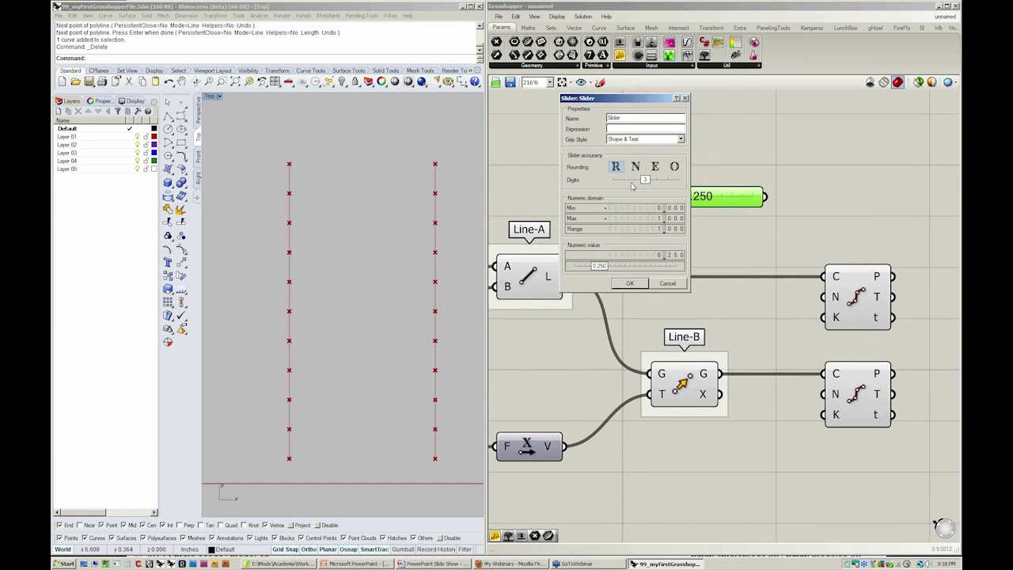
left_click(636, 167)
left_click(532, 116)
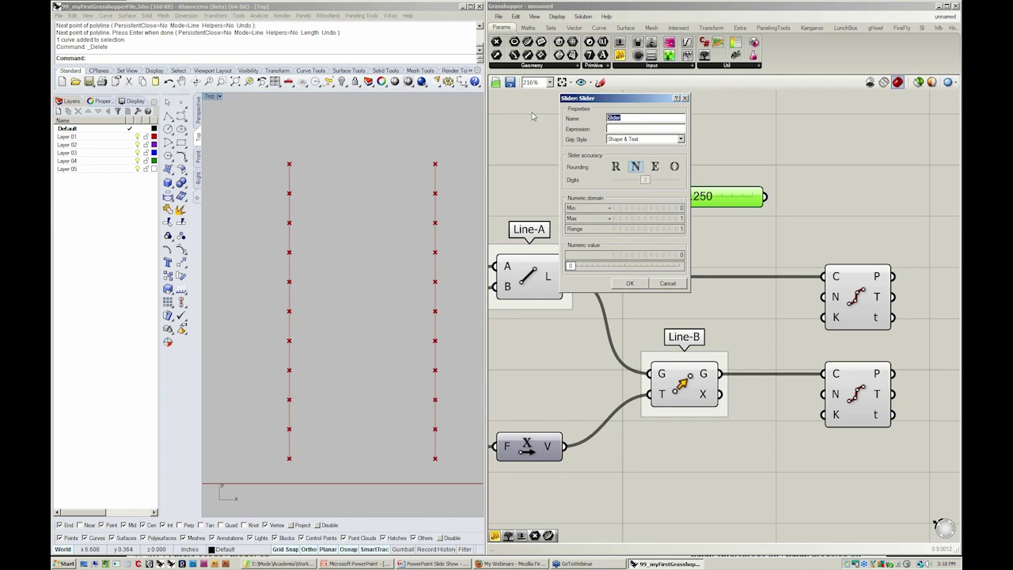
type("numSegments")
double_click(669, 210)
type("1")
left_click(670, 208)
double_click(669, 219)
type("3")
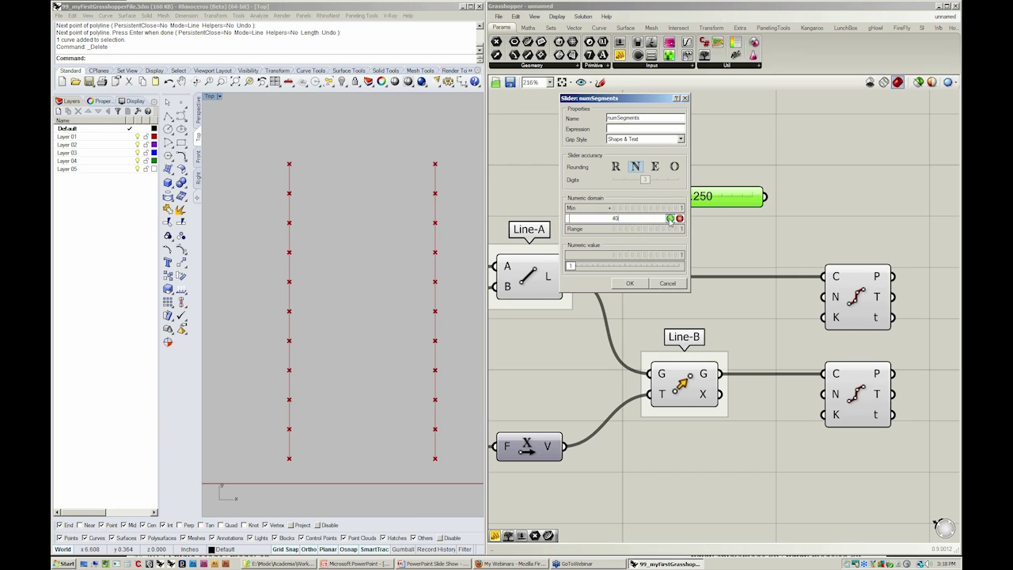
left_click(670, 219)
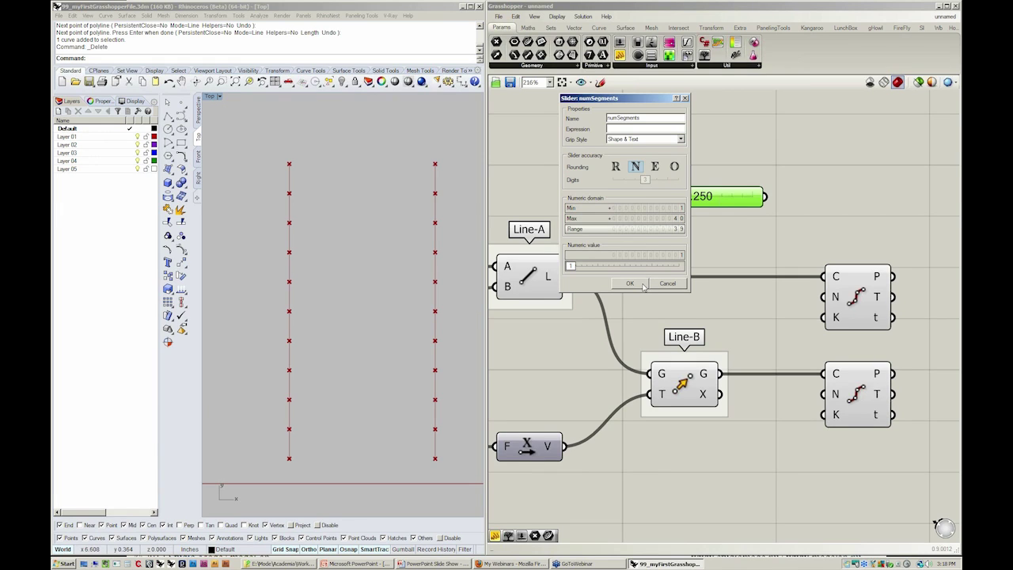
left_click(630, 283)
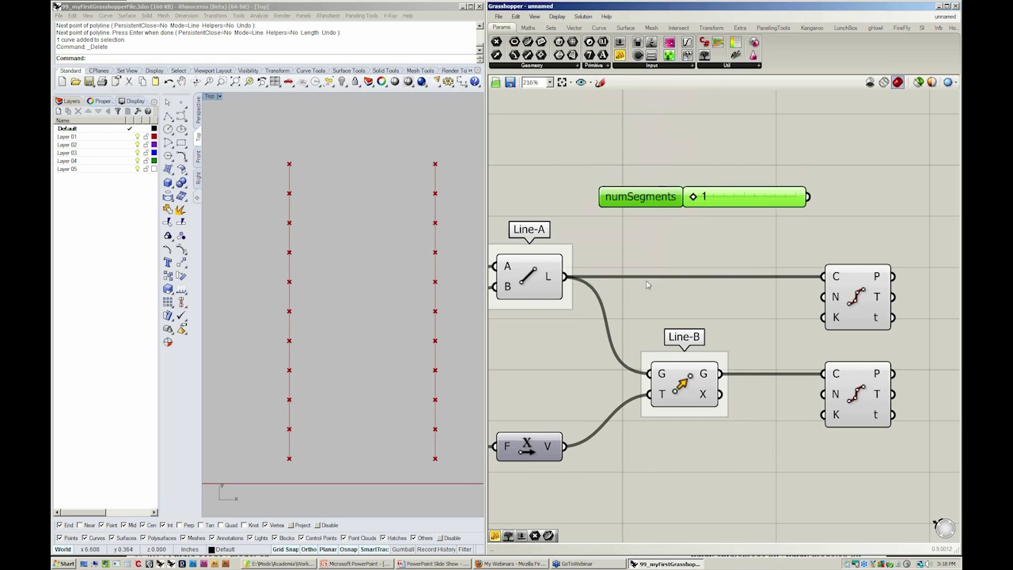
Step: Connect the numSegments slider to the N input of the upper Divide Curve component and place it above Line-A
left_click_drag(790, 196, 825, 297)
left_click(738, 228)
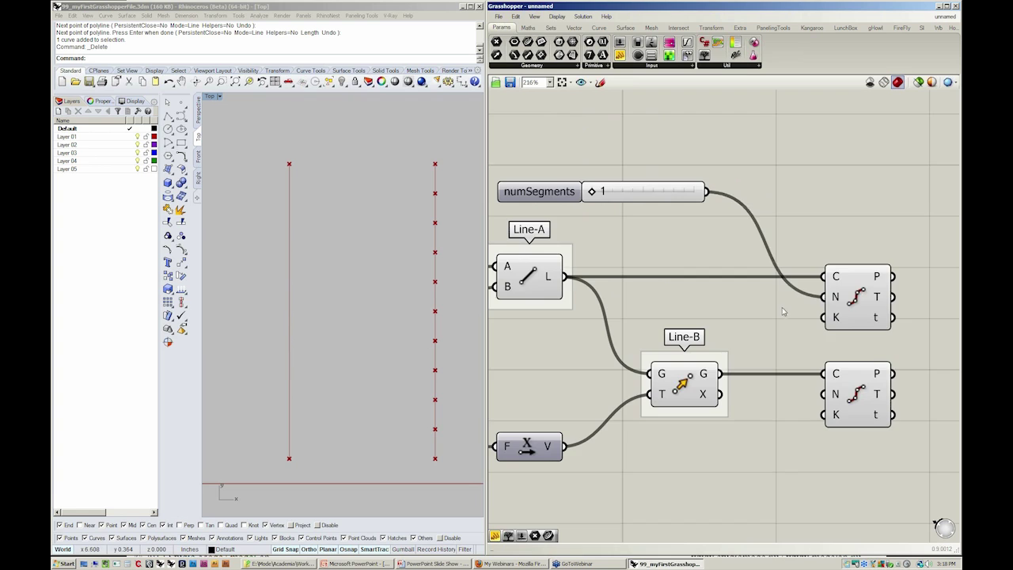
scroll(809, 266, "down", 1)
left_click(717, 179)
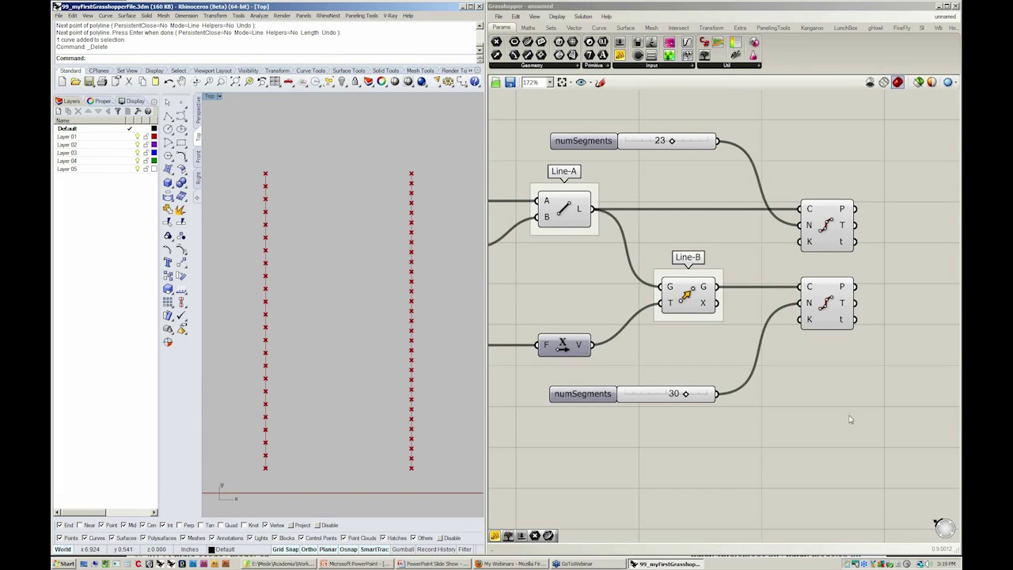
Step: Add a Panel beside the Divide Curve components and connect the upper one's P output to it
right_click_drag(850, 419, 821, 425)
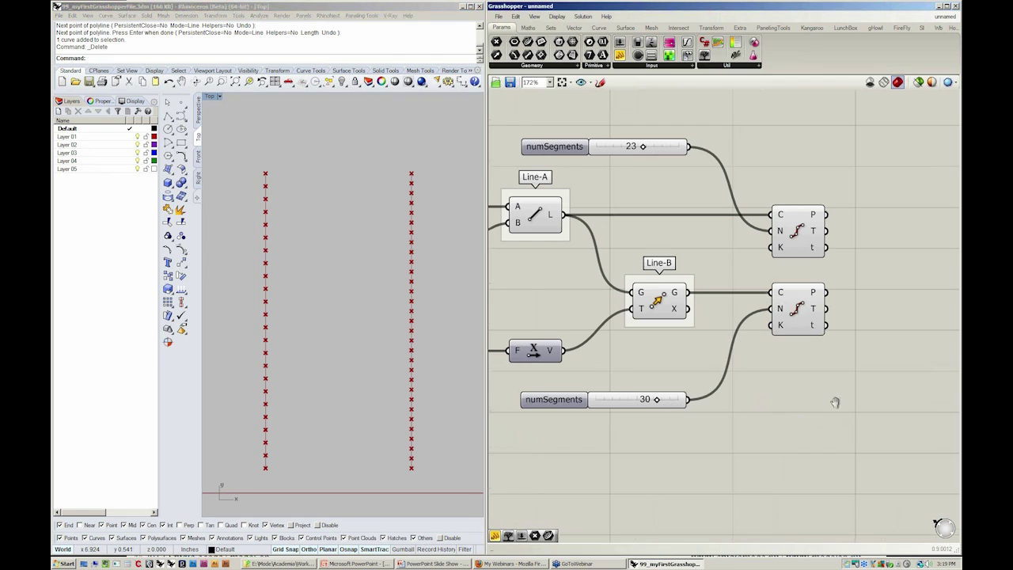
scroll(835, 402, "down", 2)
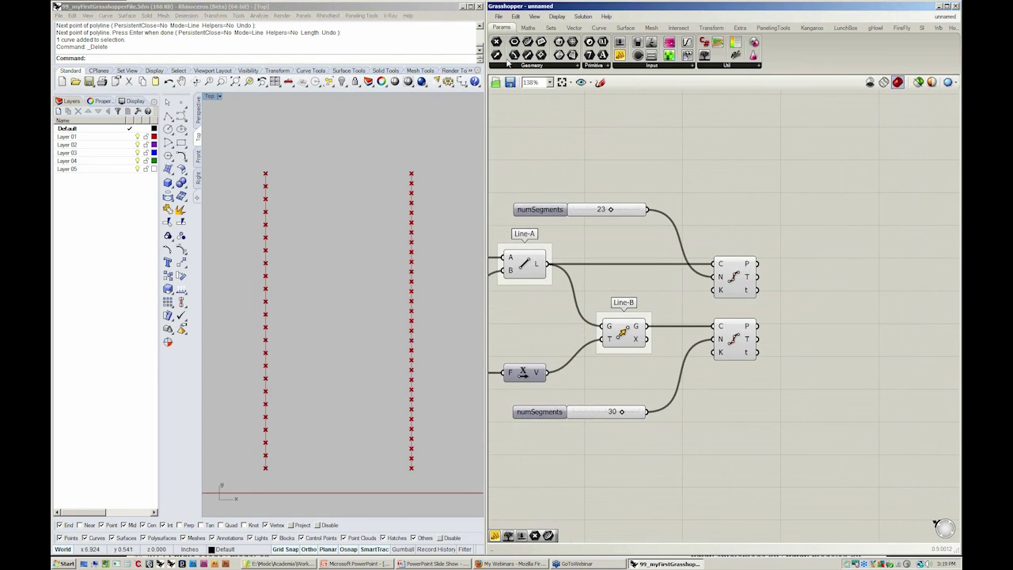
left_click(652, 66)
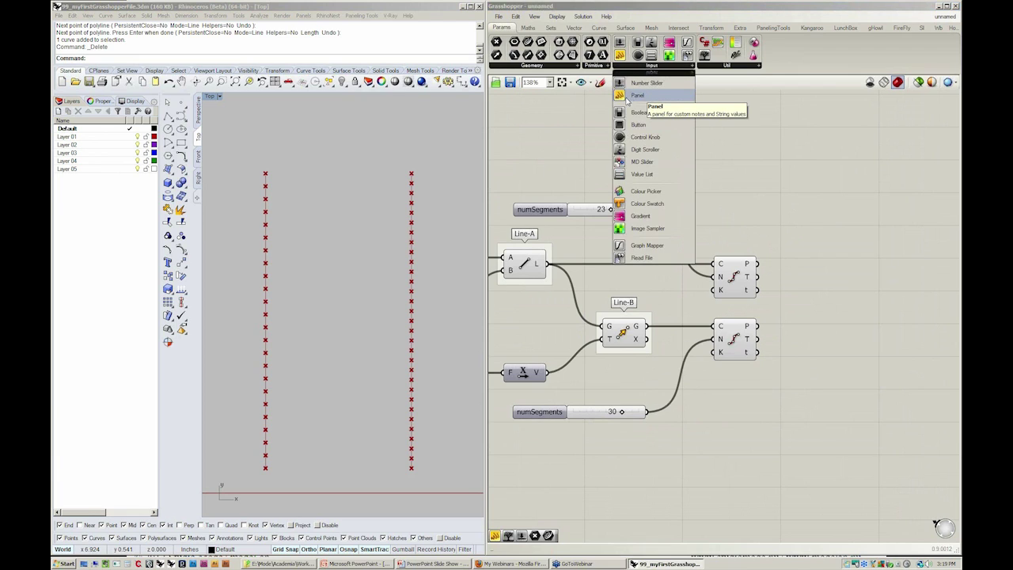
left_click_drag(628, 96, 861, 212)
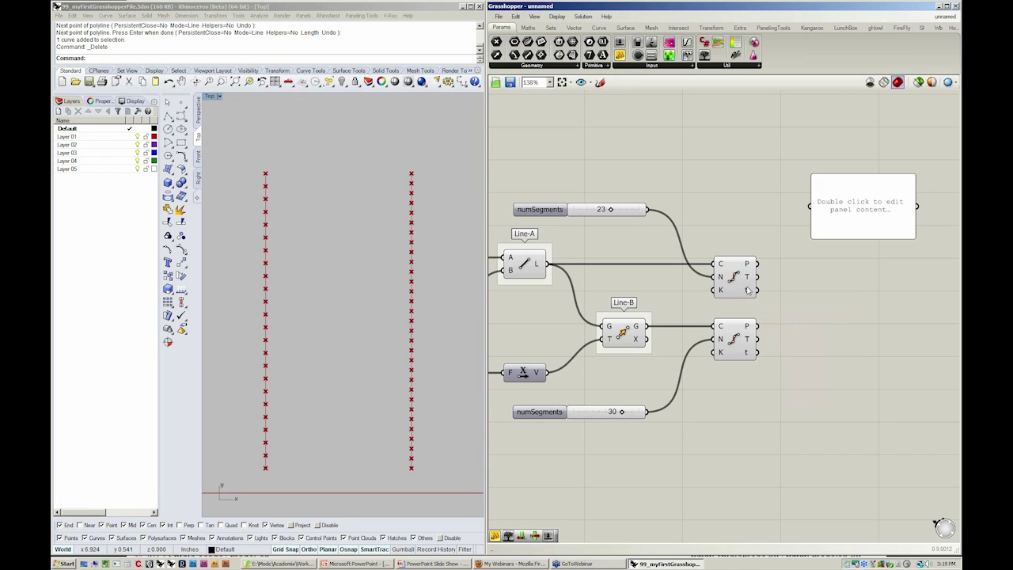
mouse_move(746, 270)
left_click_drag(759, 271, 813, 209)
right_click_drag(846, 271, 750, 275)
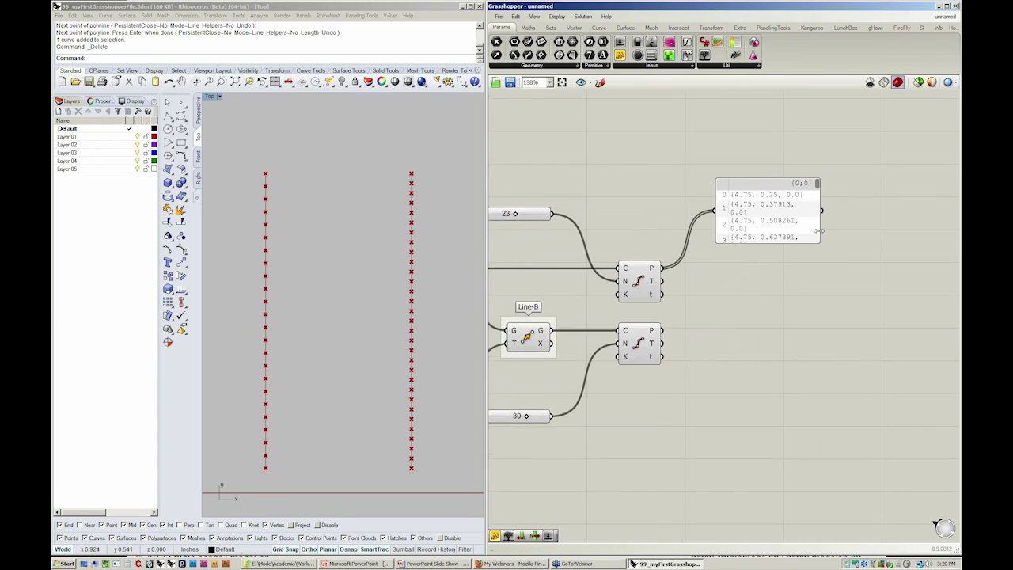
Step: Widen and lengthen the panel to fit the full point list and align it with the upper Divide Curve component
left_click_drag(817, 231, 856, 237)
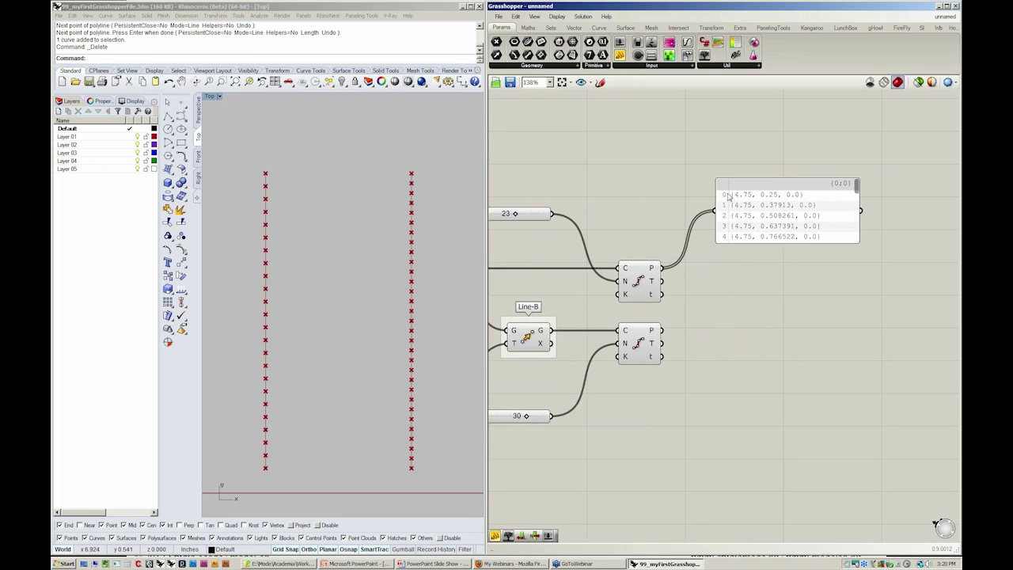
left_click_drag(764, 242, 767, 461)
left_click_drag(767, 386, 766, 341)
left_click(636, 201)
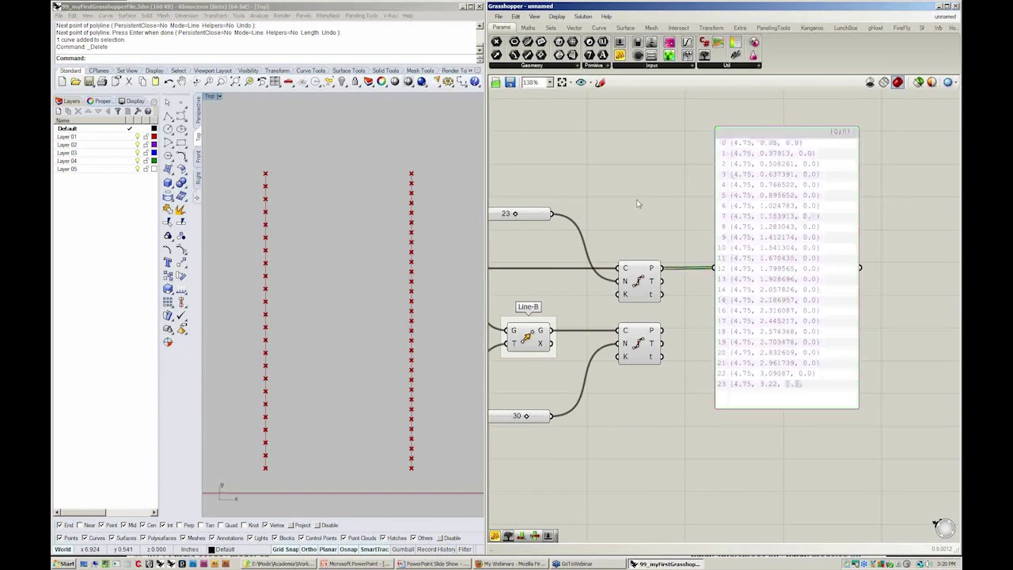
right_click_drag(636, 201, 682, 209)
key("alt+Tab")
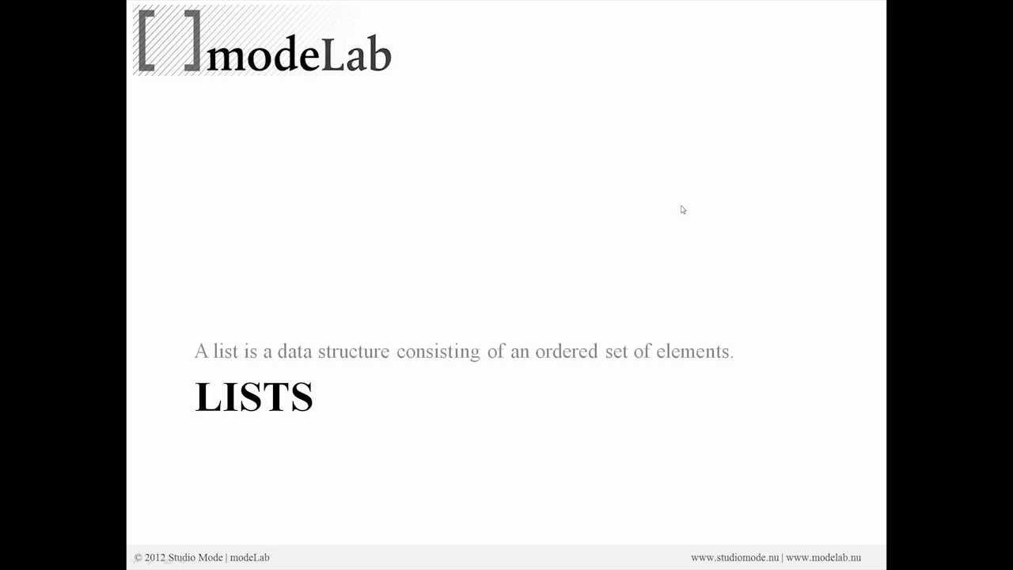
left_click(682, 209)
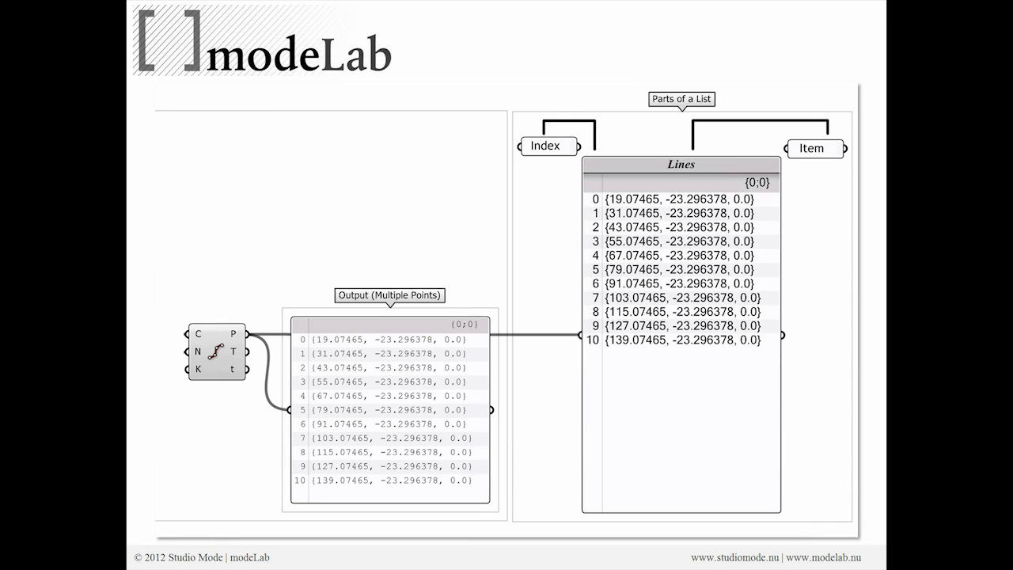
key("alt+Tab")
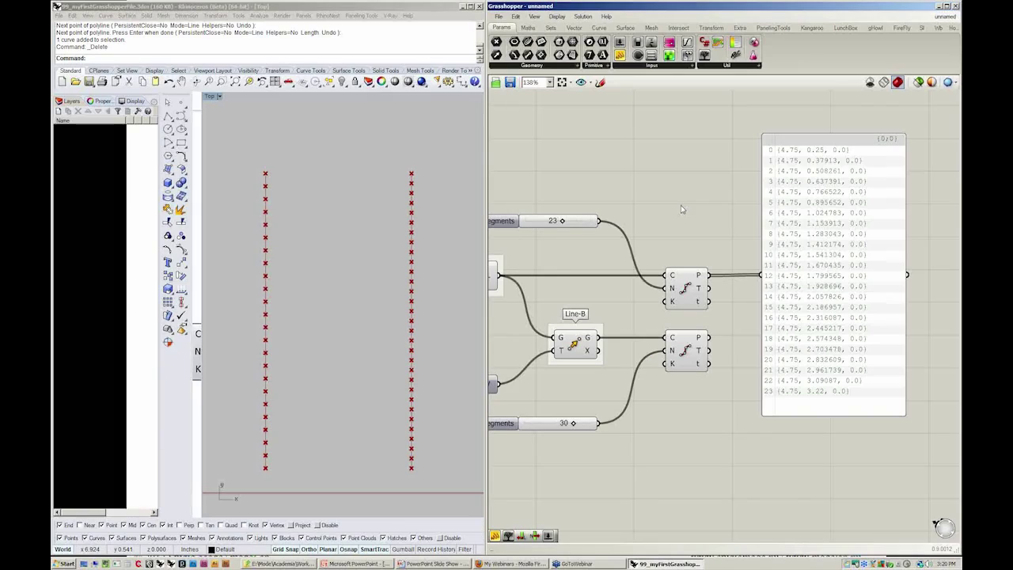
Step: Examine the indices and point coordinates in the panel up close and delete the panel
scroll(831, 163, "up", 5)
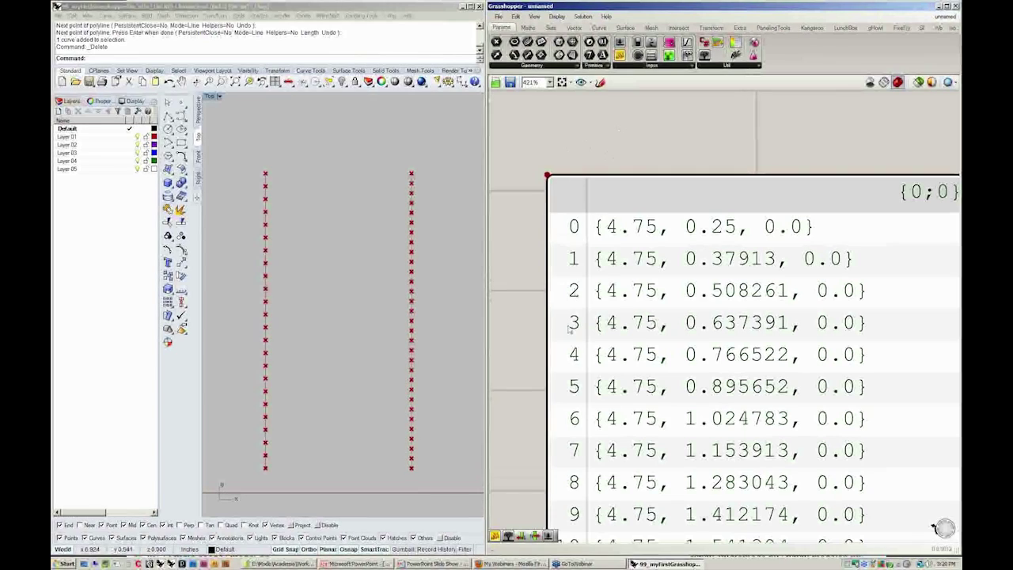
scroll(593, 137, "down", 3)
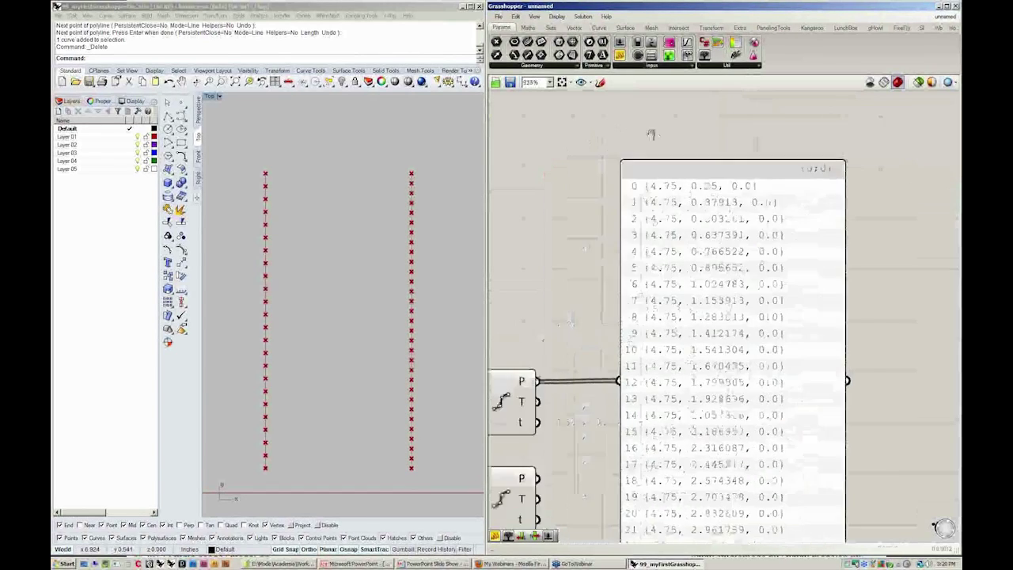
left_click(755, 277)
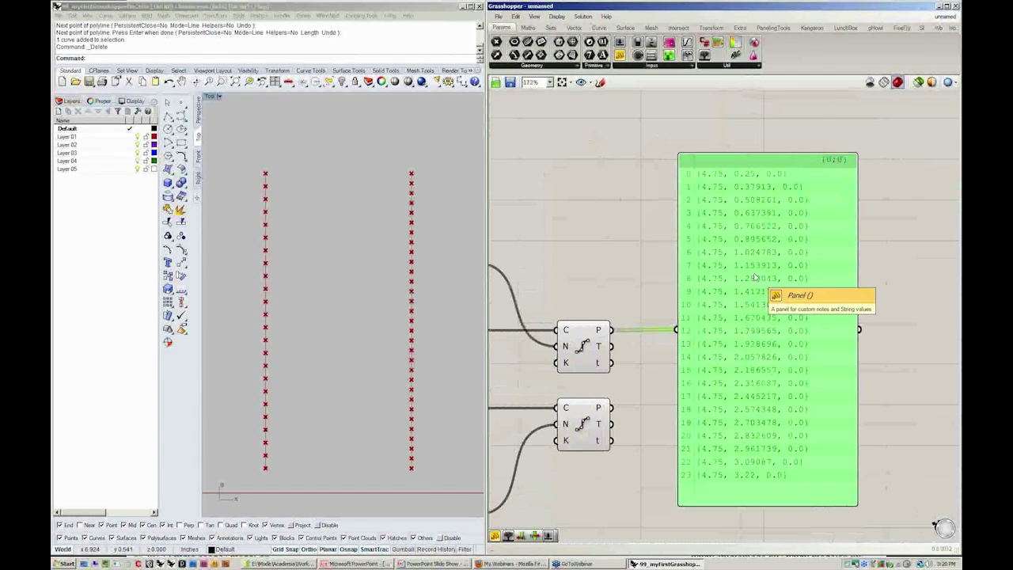
key("Delete")
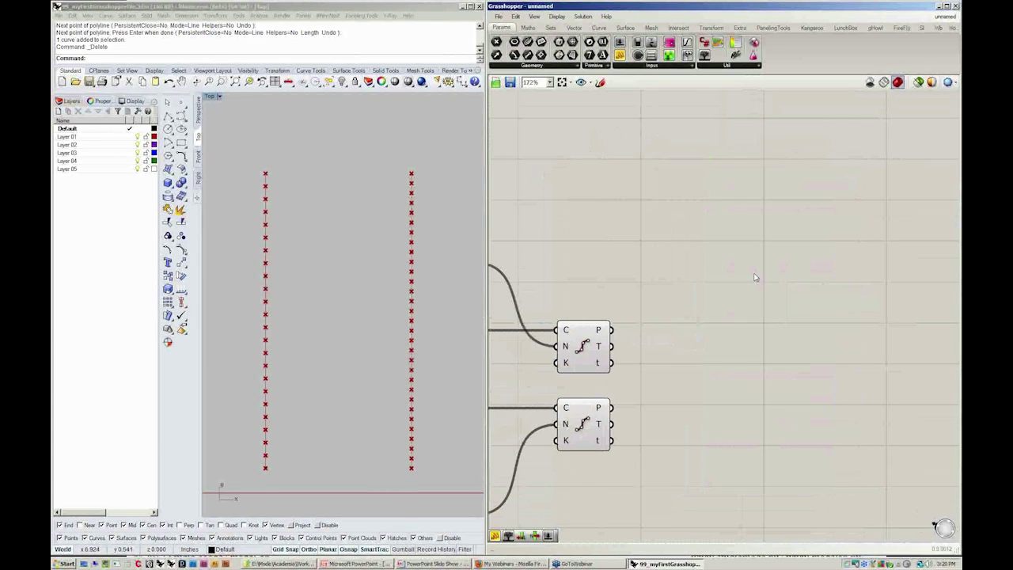
scroll(774, 253, "down", 3)
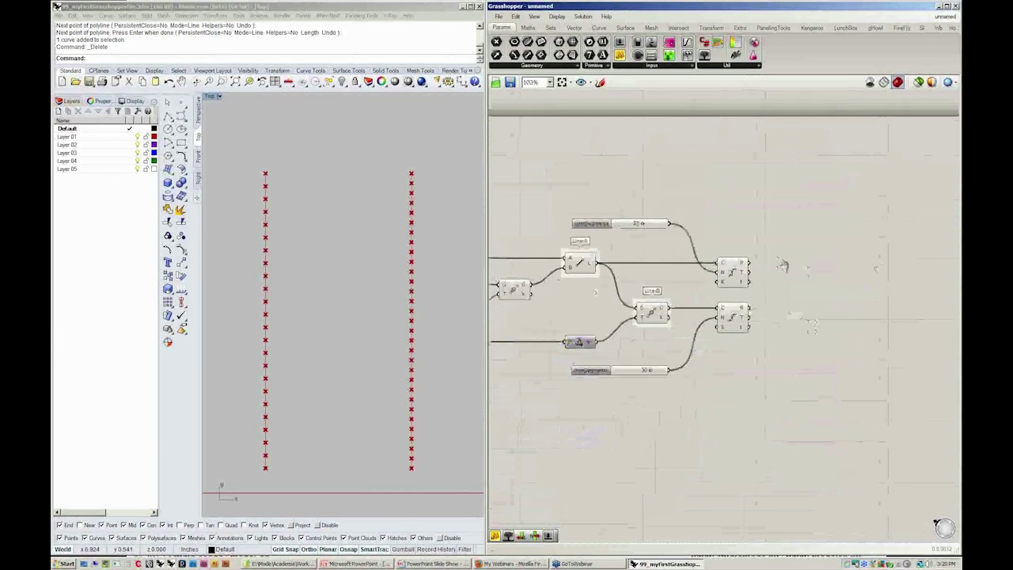
Step: Select the referenced base point of the first line in the Rhino Top viewport and move it 0.5 inch along positive X
right_click_drag(783, 264, 892, 263)
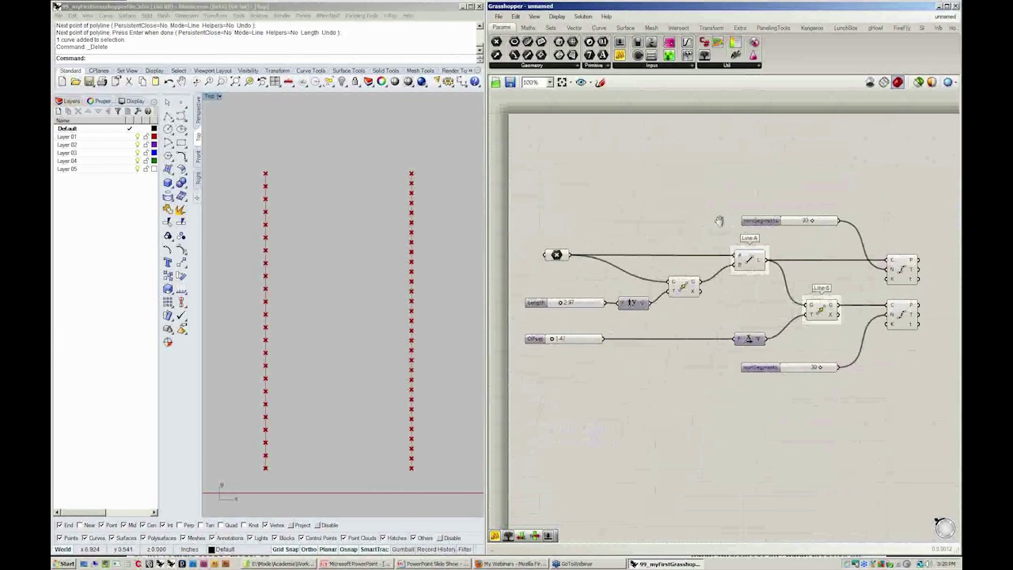
scroll(722, 217, "up", 2)
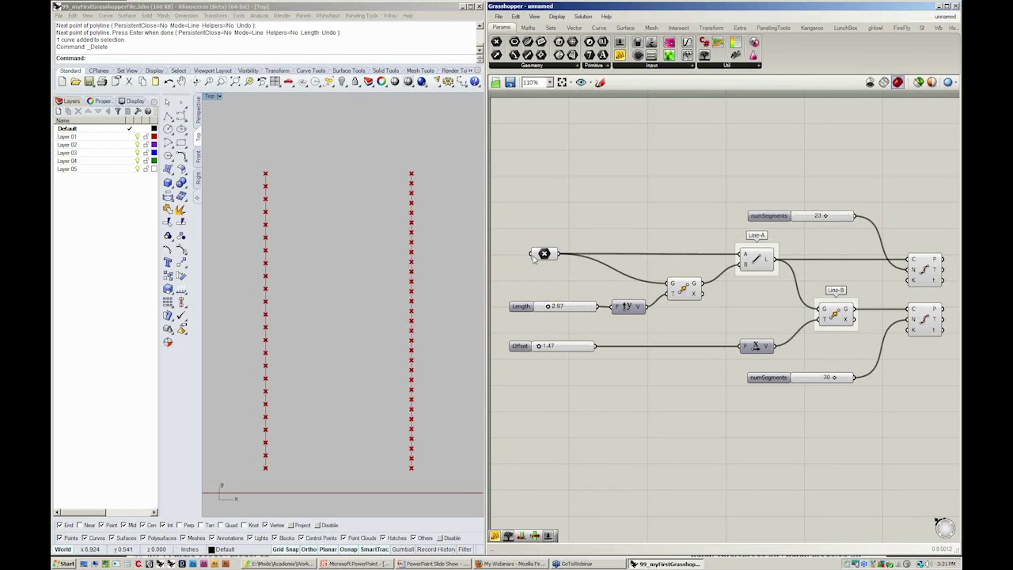
left_click(544, 255)
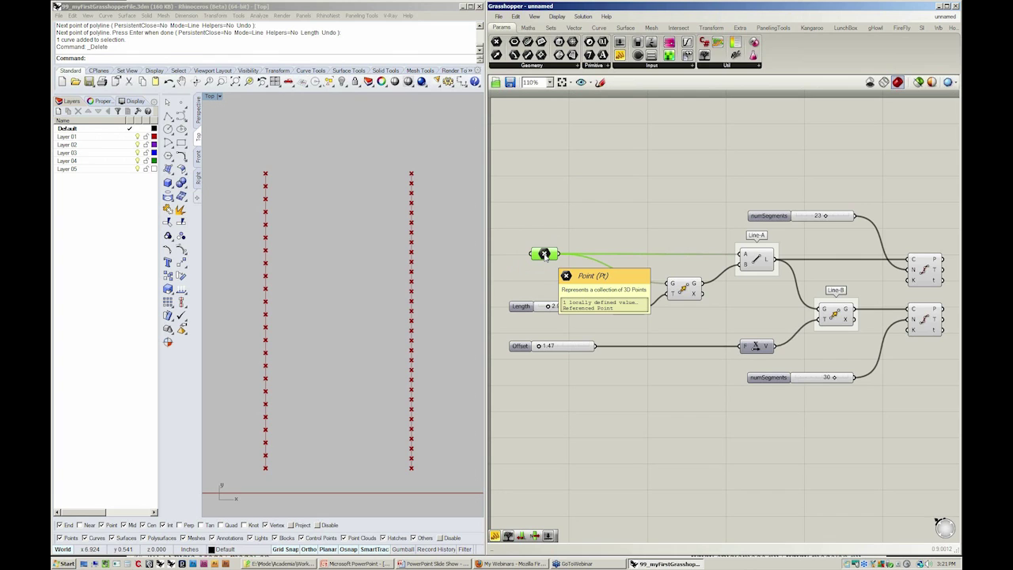
right_click_drag(278, 398, 334, 397)
left_click(334, 398)
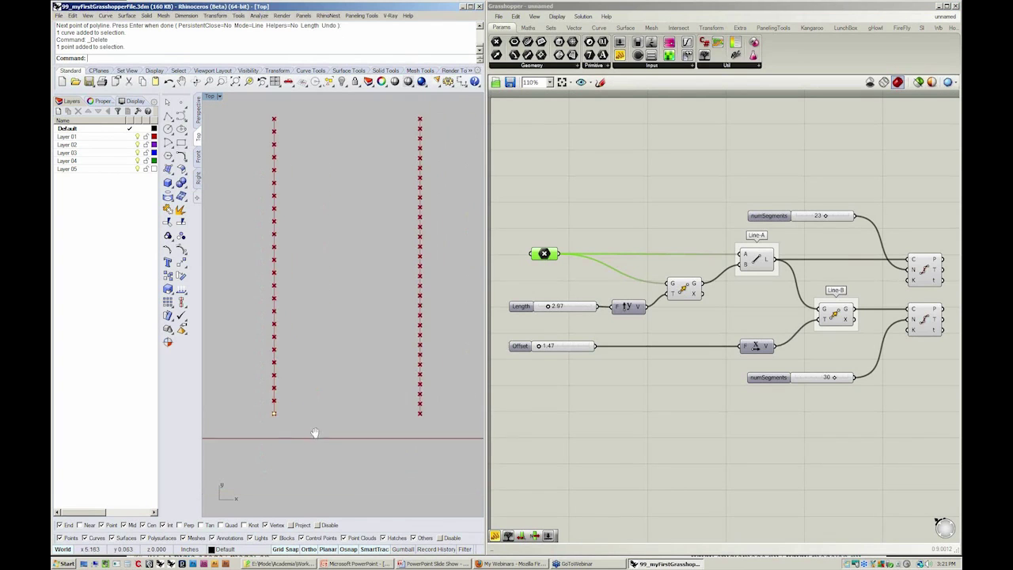
scroll(317, 404, "down", 2)
scroll(317, 404, "down", 2)
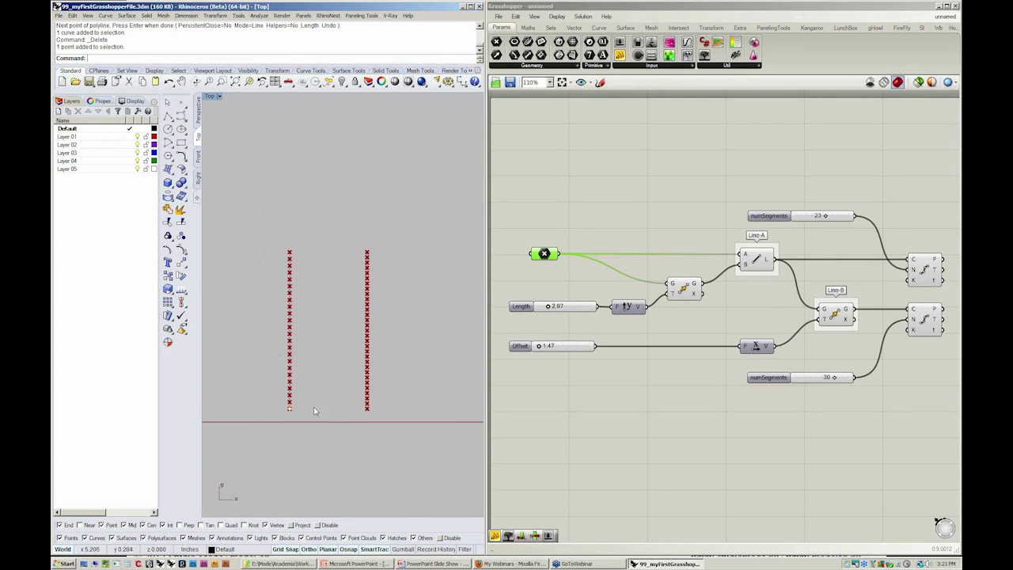
left_click(181, 262)
left_click(294, 441)
left_click(317, 447)
Step: Repeat the Move on the base point, shifting it about 0.5 inch along positive Y
key("Return")
left_click(287, 464)
left_click(286, 438)
scroll(372, 443, "up", 2)
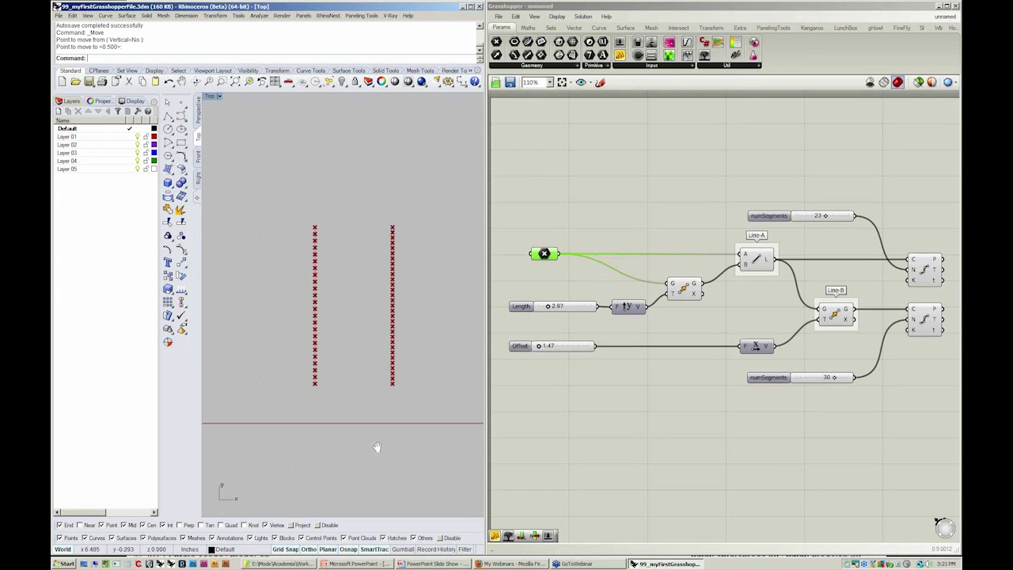
Step: Group the Point parameter at the start of the Grasshopper definition and label the group Origin
left_click(608, 199)
left_click(545, 254)
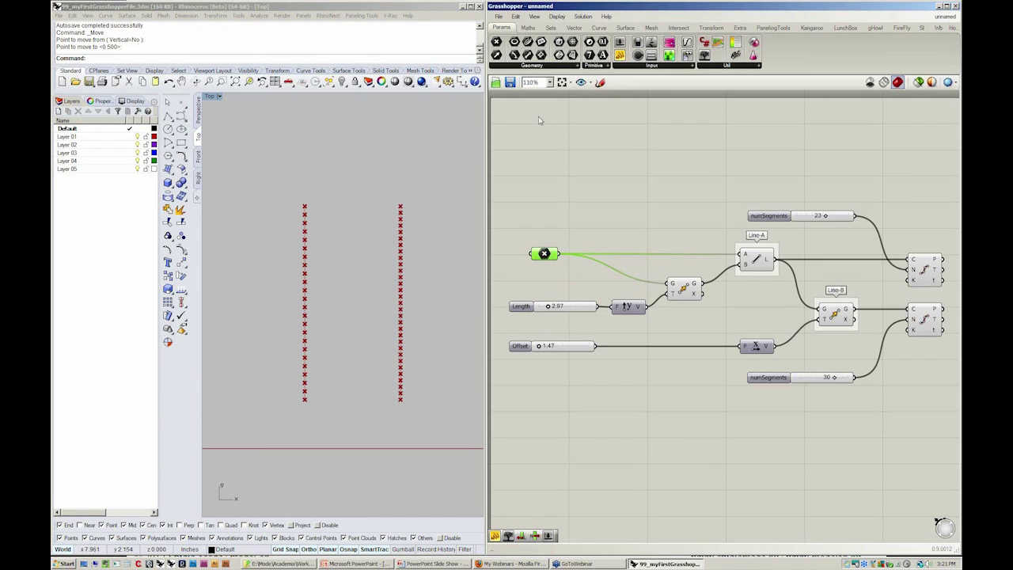
left_click(515, 15)
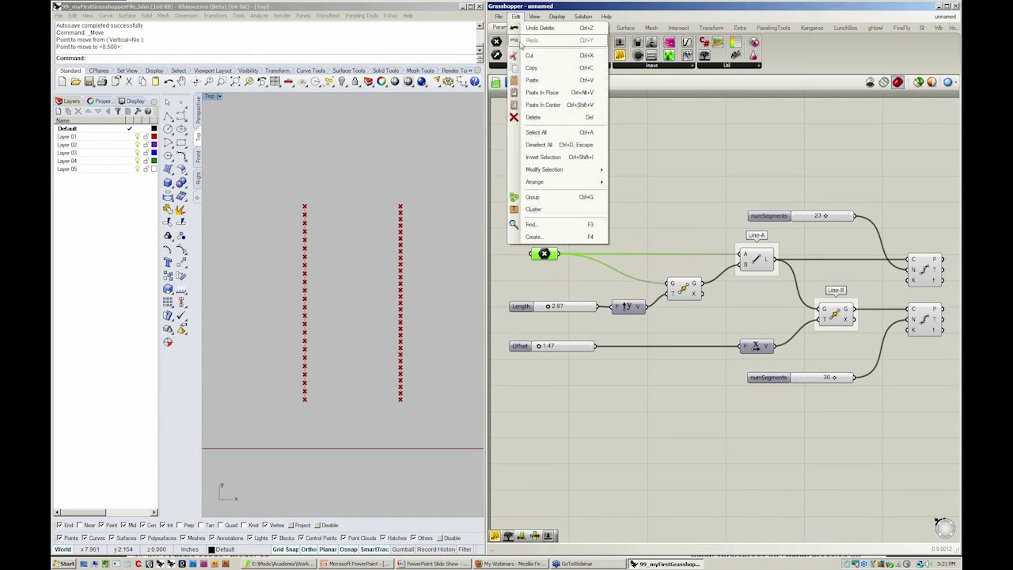
left_click(534, 199)
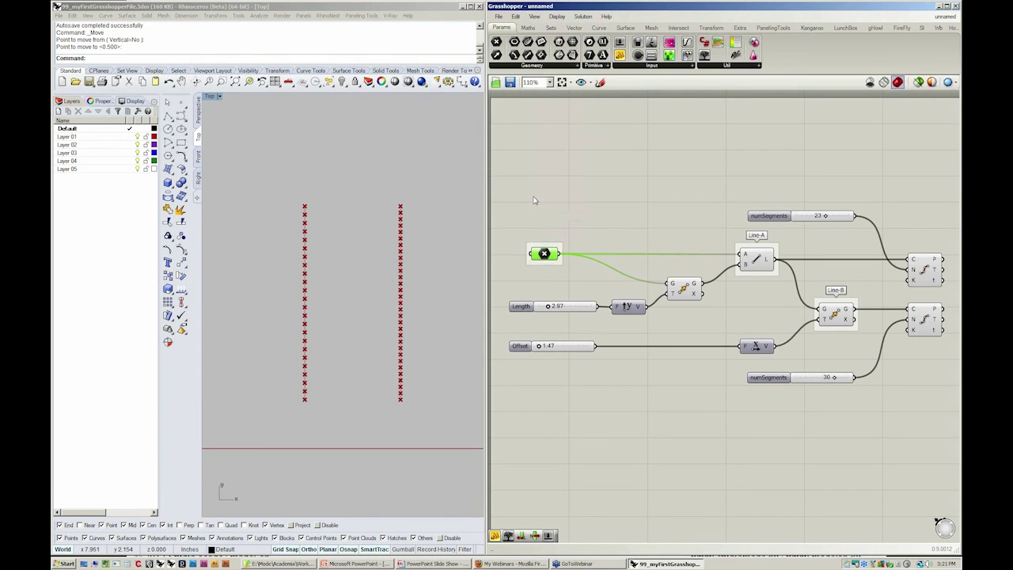
scroll(553, 238, "up", 5)
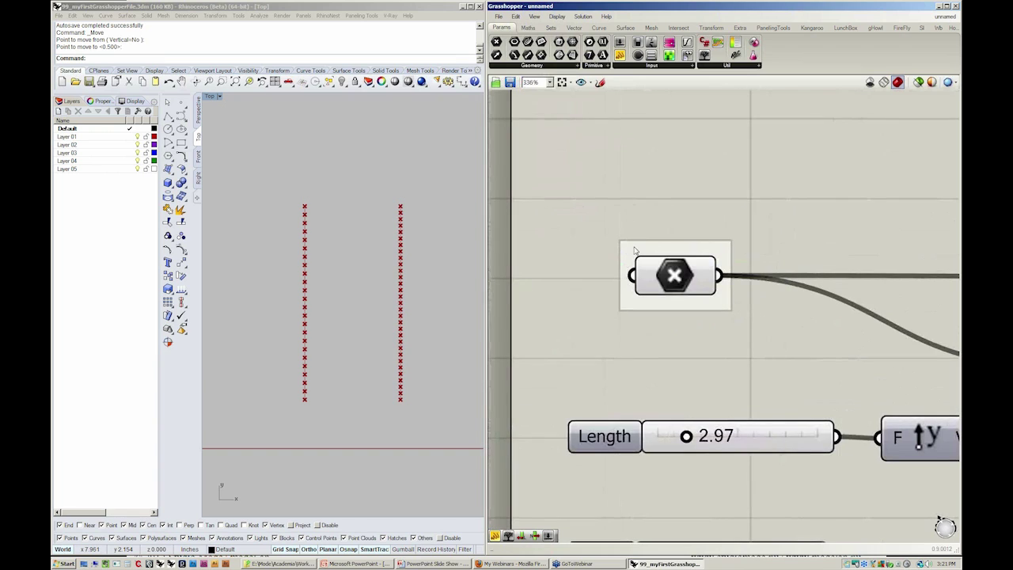
right_click(629, 250)
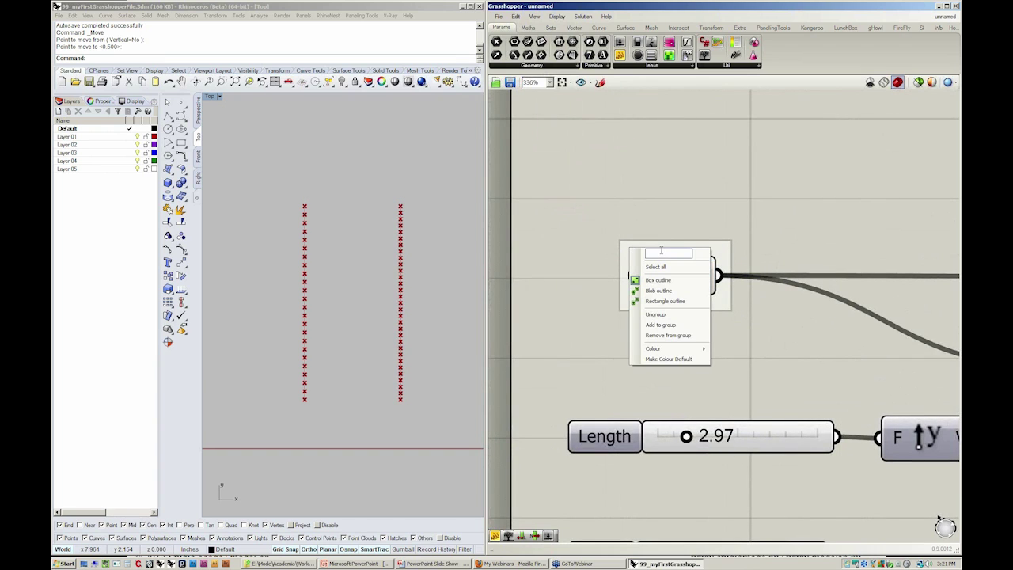
type("Origin")
key("Return")
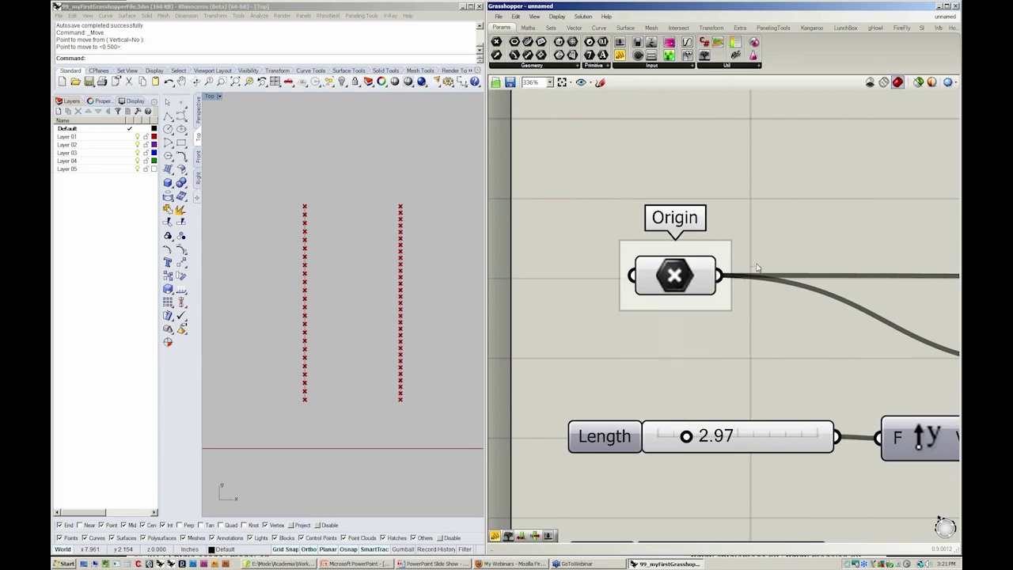
Step: Group the Move component that feeds Line-A and label the group Moved Point
scroll(688, 244, "down", 5)
right_click_drag(678, 287, 651, 276)
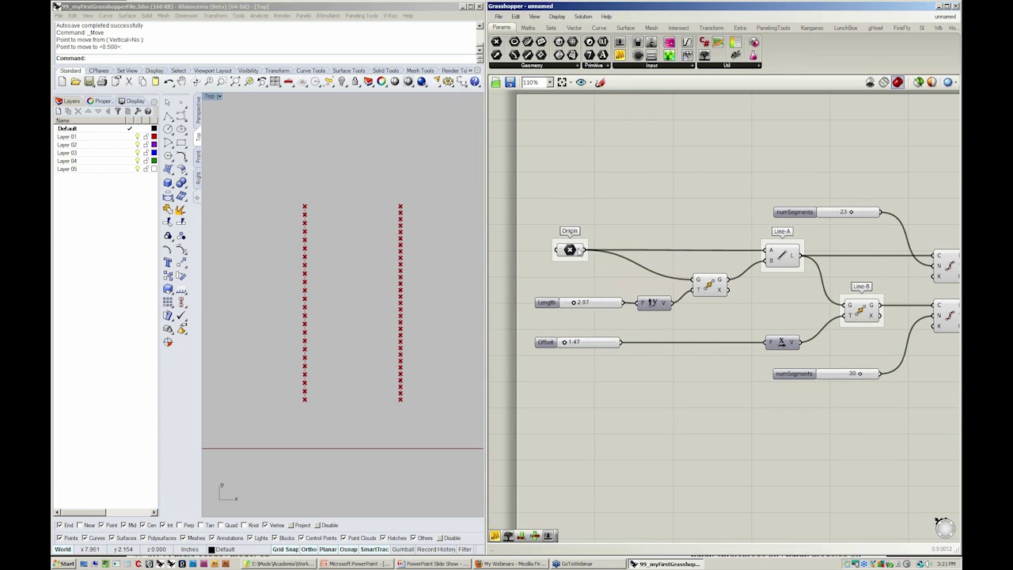
left_click(709, 285)
right_click(707, 272)
type("Moved")
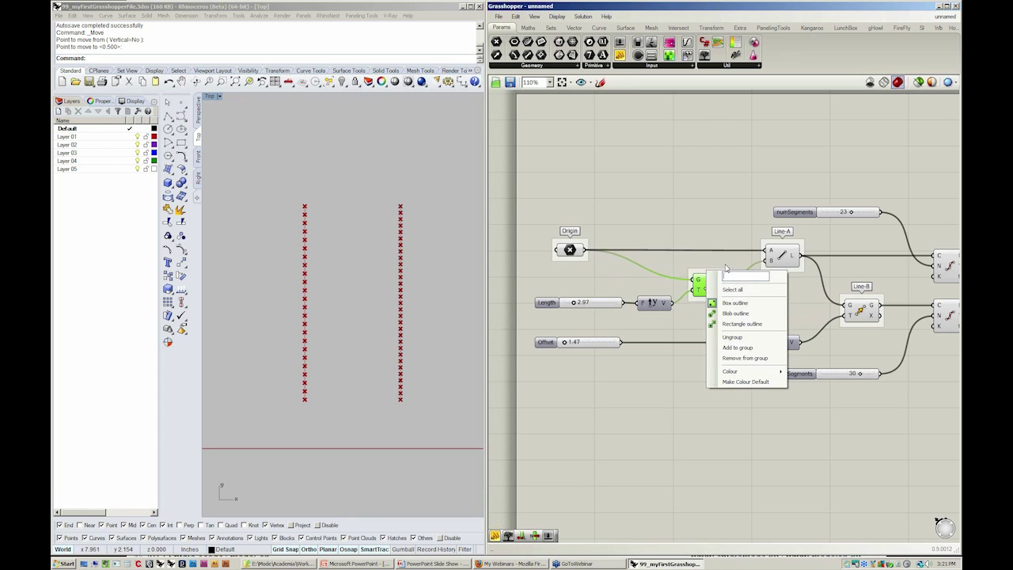
type(" Point")
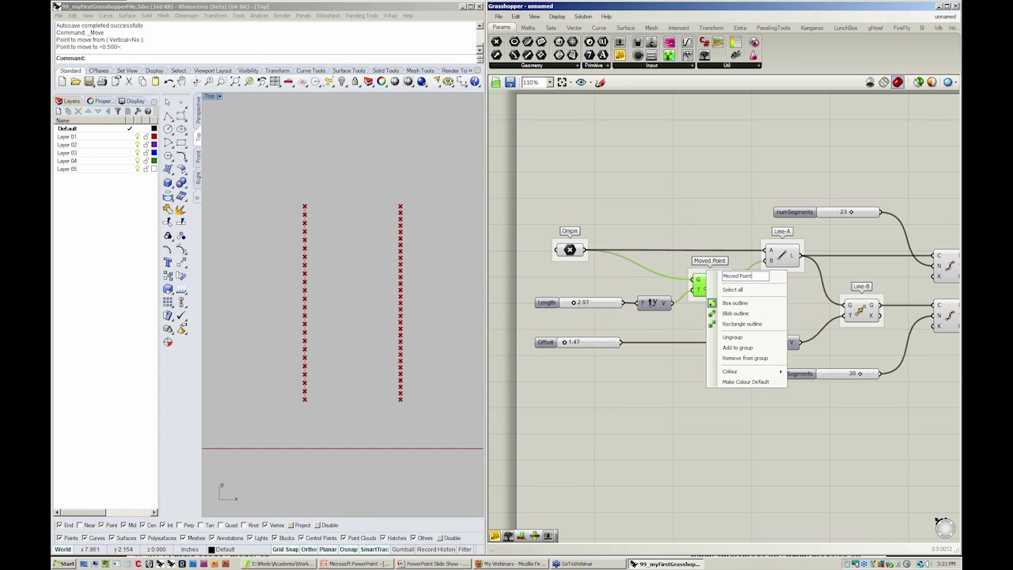
key("Return")
left_click(699, 198)
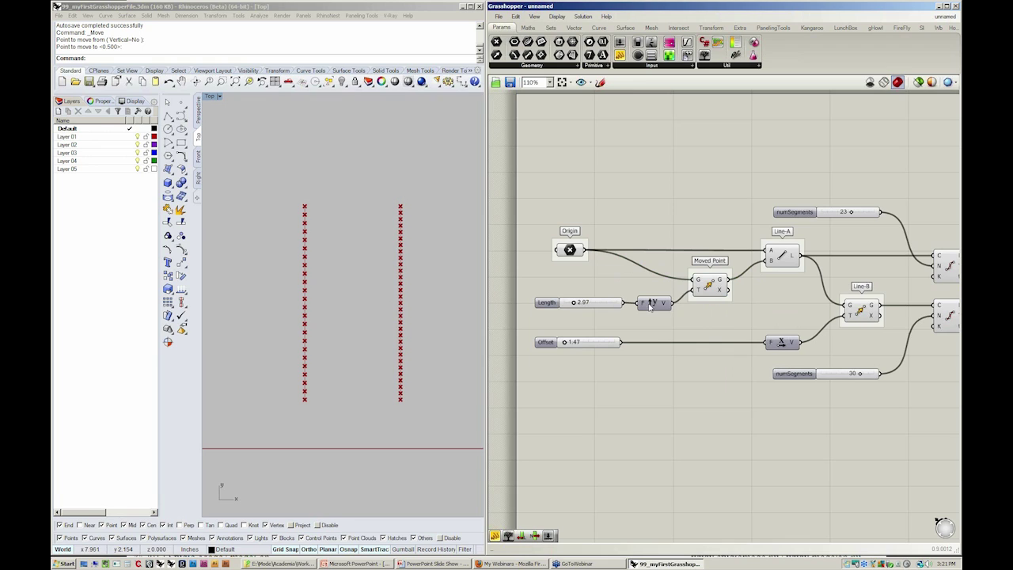
Step: Set the Length slider feeding the Unit Y vector to 4.07 and highlight Line-A to check it in the viewport
left_click(653, 306)
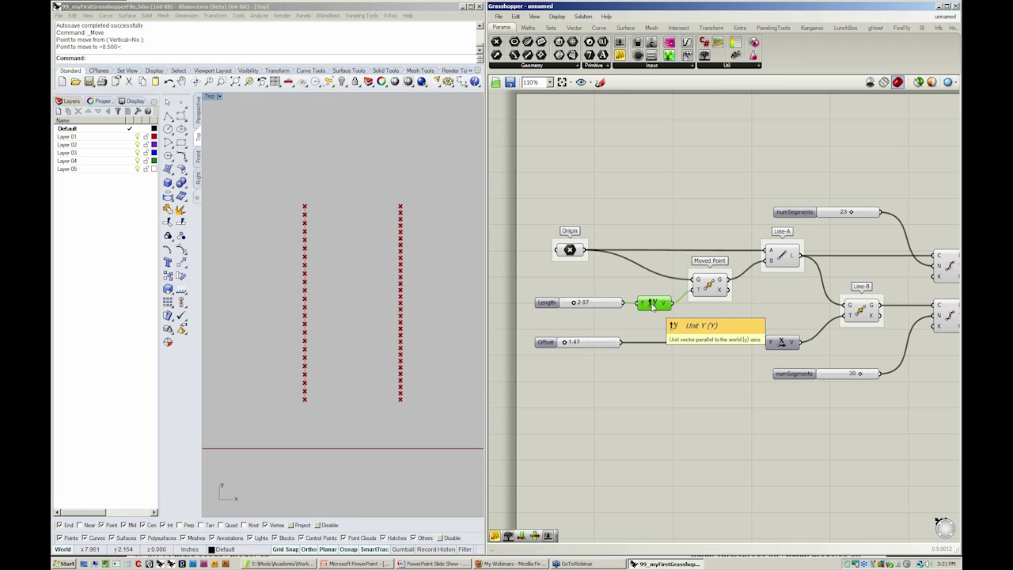
left_click_drag(577, 303, 583, 306)
left_click(790, 275)
right_click_drag(789, 275, 756, 275)
left_click(756, 260)
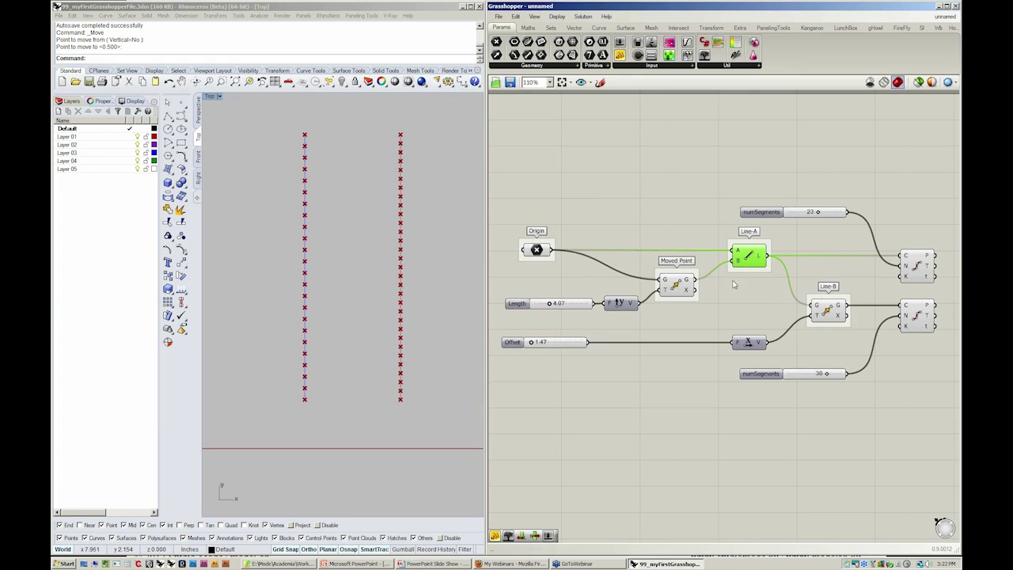
left_click(748, 293)
right_click_drag(746, 299, 746, 304)
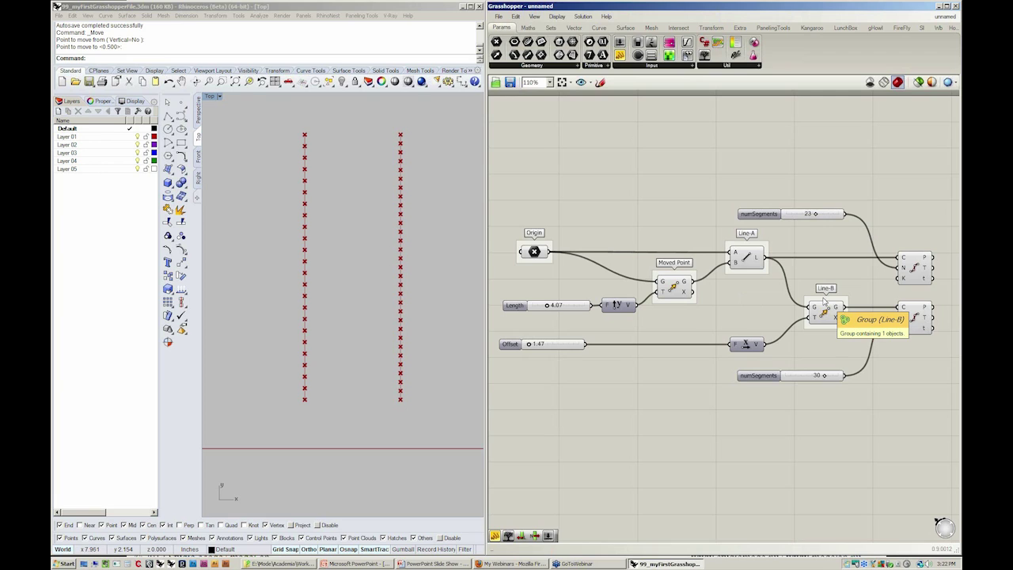
Step: Set the Offset slider feeding the Unit X vector to 2.27
left_click(747, 345)
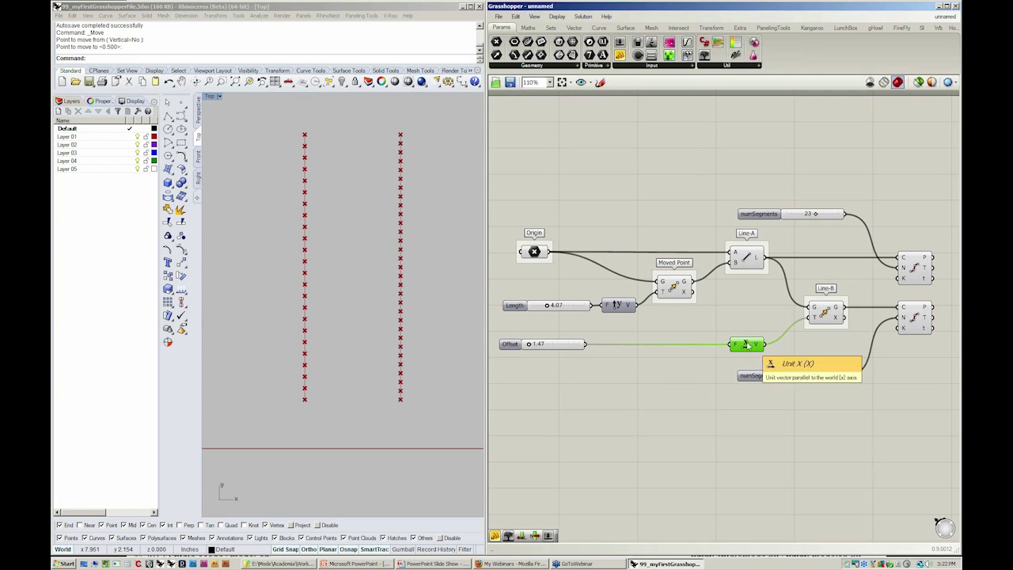
left_click_drag(528, 345, 534, 346)
left_click(673, 381)
Step: Select both Divide Curve components and examine their highlighted division points in the Rhino viewport
right_click_drag(900, 350, 764, 360)
left_click(784, 271)
left_click(779, 311, "shift")
right_click_drag(849, 333, 816, 339)
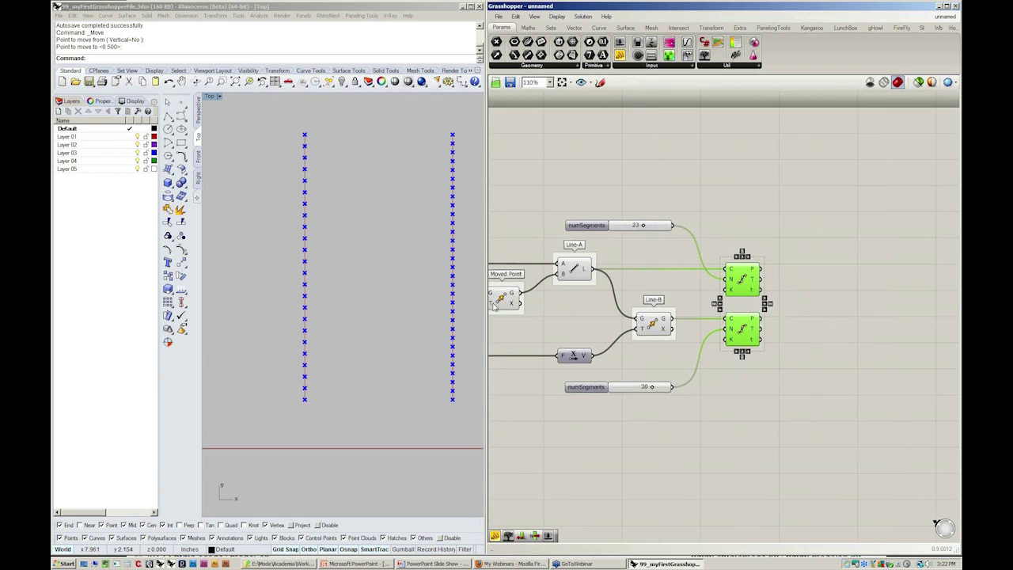
left_click(403, 287)
scroll(400, 301, "up", 3)
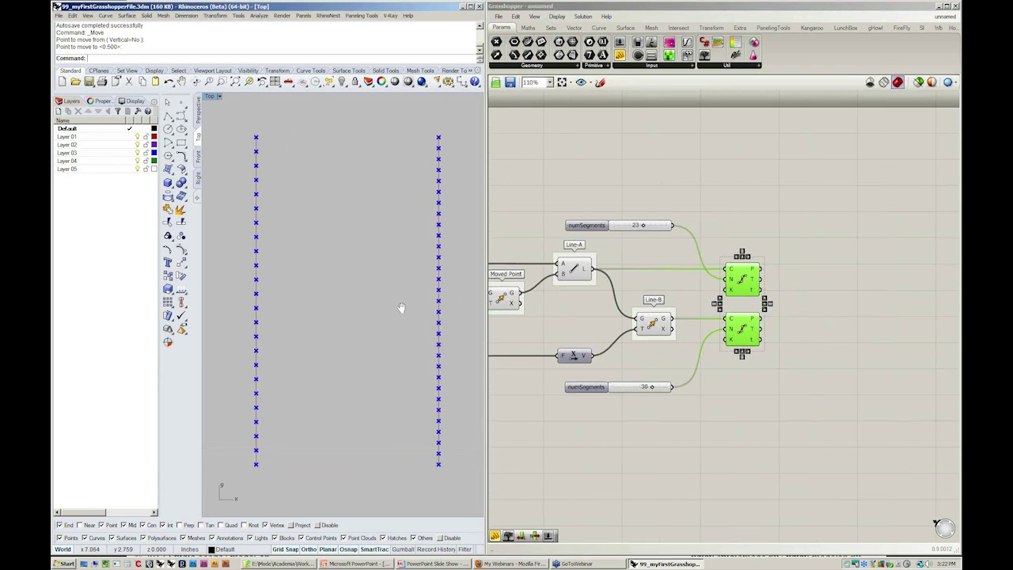
Step: Add a two-point Line component after the two Divide Curve components
left_click(824, 247)
right_click_drag(816, 252, 881, 236)
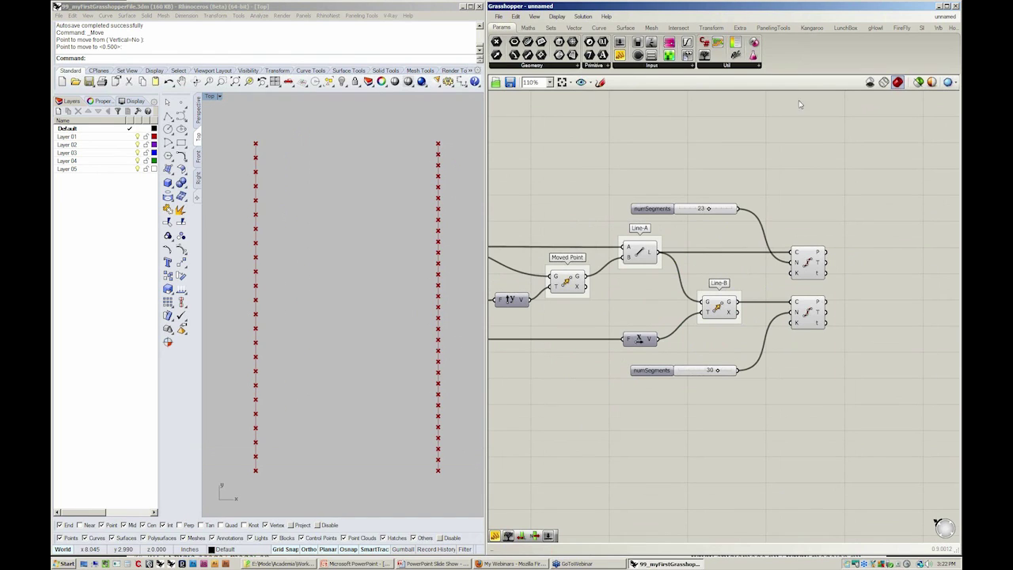
left_click(599, 29)
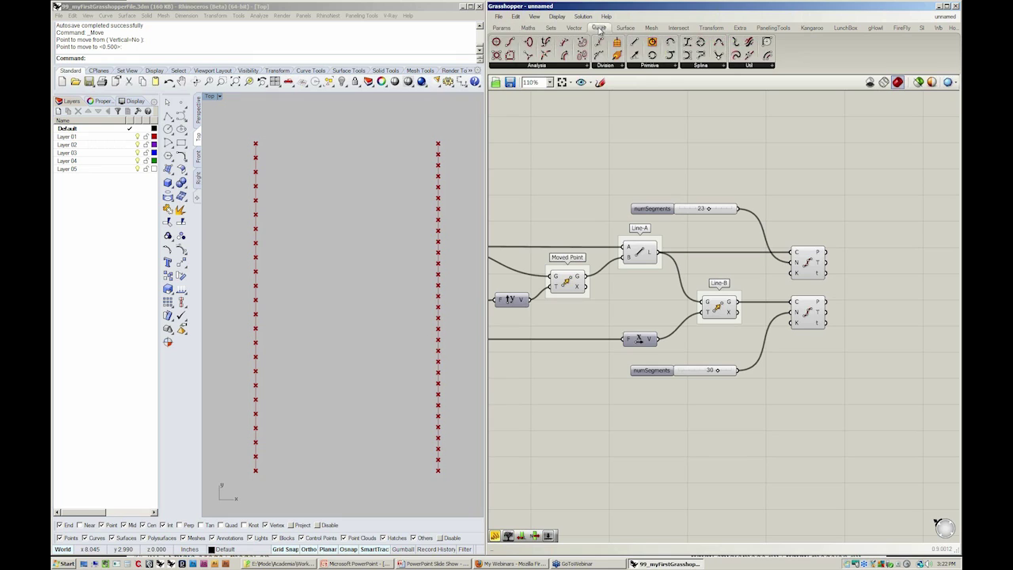
left_click(669, 66)
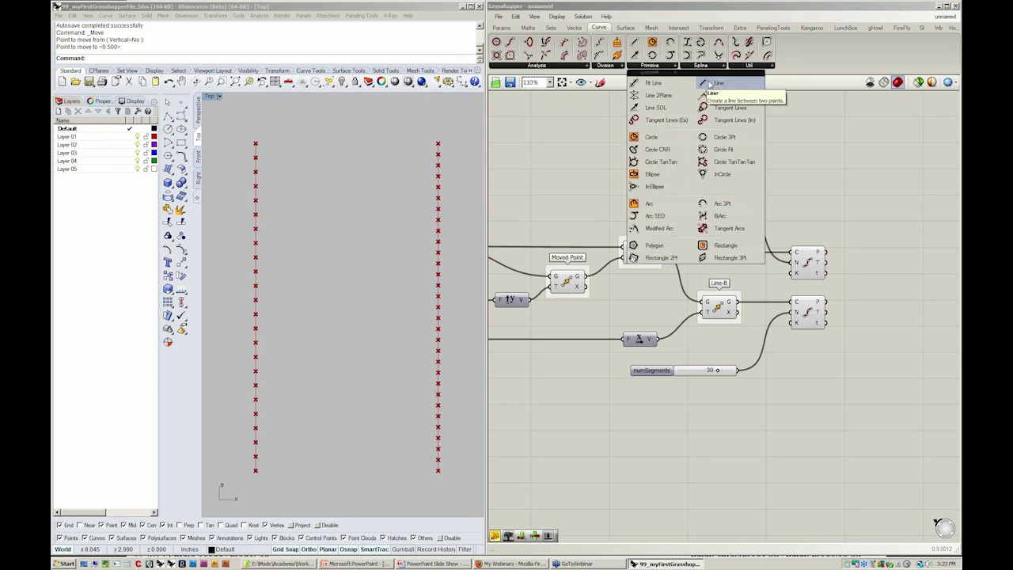
left_click_drag(710, 84, 879, 281)
scroll(890, 310, "up", 3)
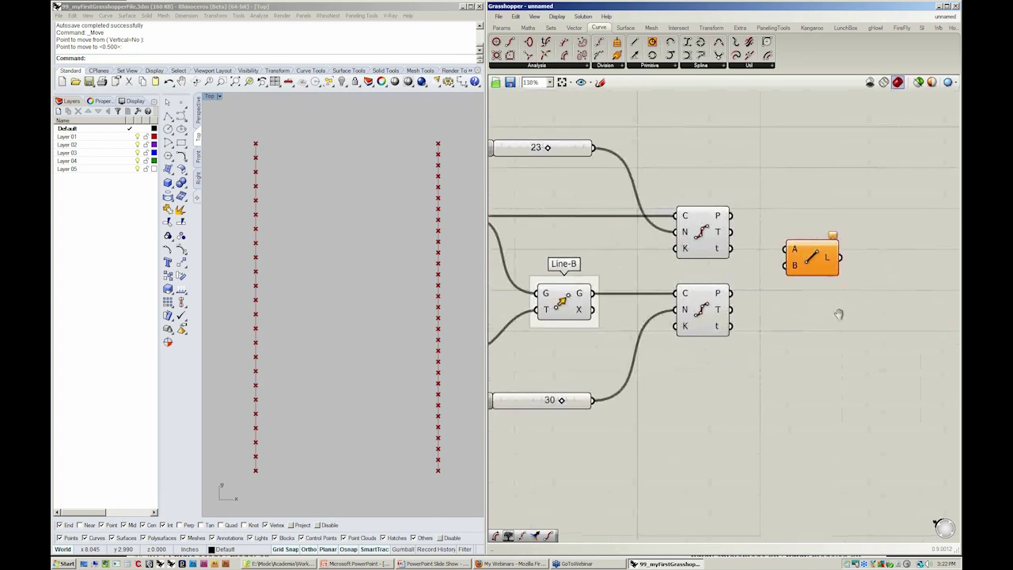
Step: Connect the upper Divide Curve's P output to the new Line's A input and the lower one's P output to B
right_click_drag(593, 252, 668, 249)
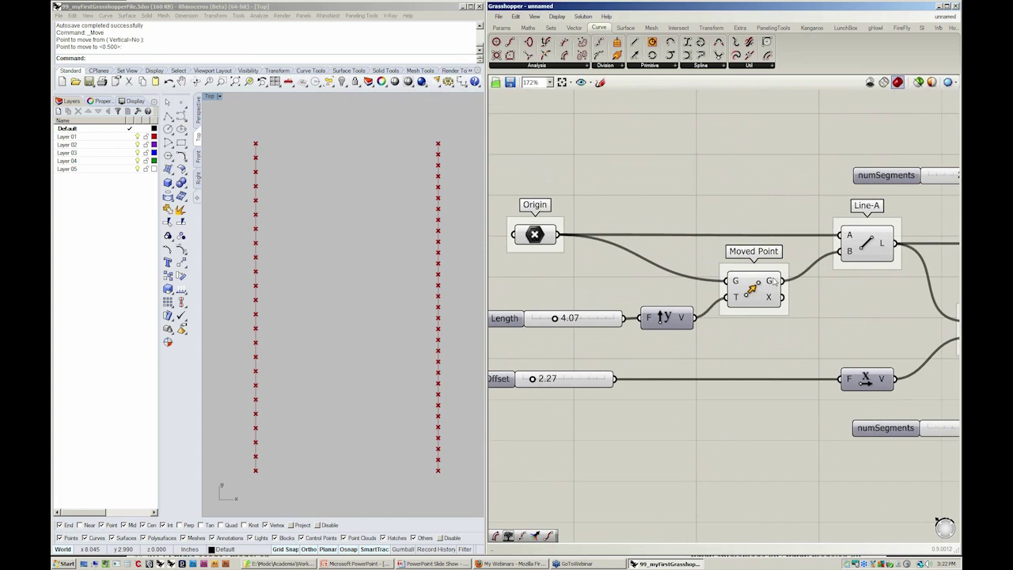
right_click_drag(842, 269, 602, 261)
left_click_drag(721, 223, 782, 255)
left_click_drag(721, 300, 867, 293)
left_click(857, 254)
scroll(861, 250, "down", 2)
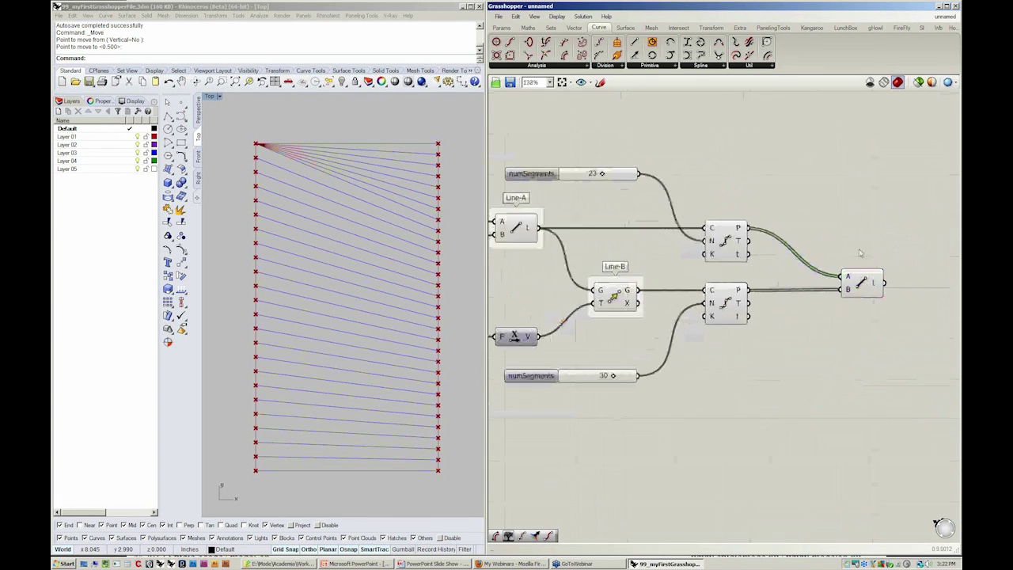
right_click_drag(861, 250, 908, 246)
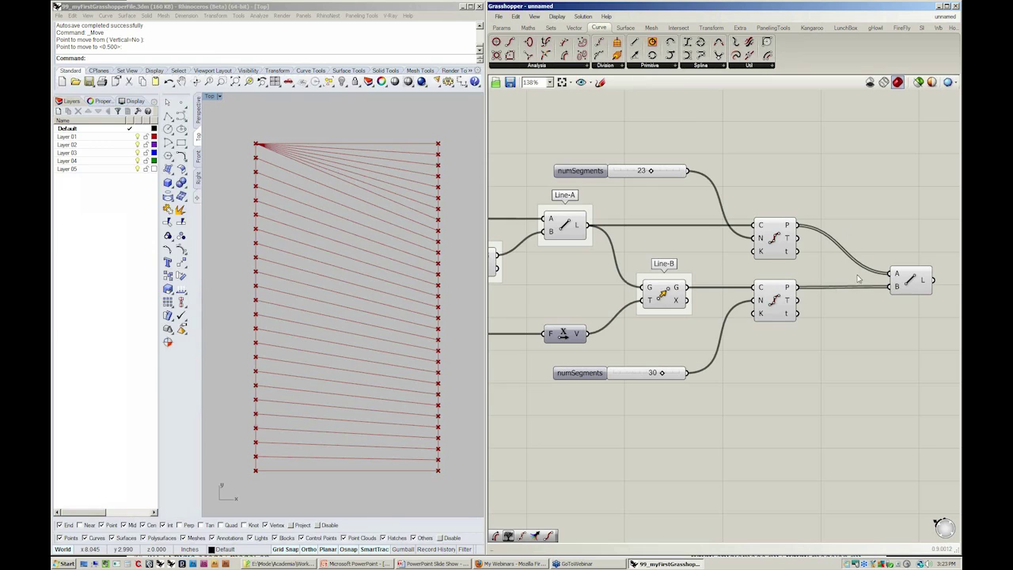
Step: Move the new Line component closer to the Divide Curve components, centred in height between them
right_click_drag(858, 278, 801, 299)
left_click_drag(807, 301, 841, 288)
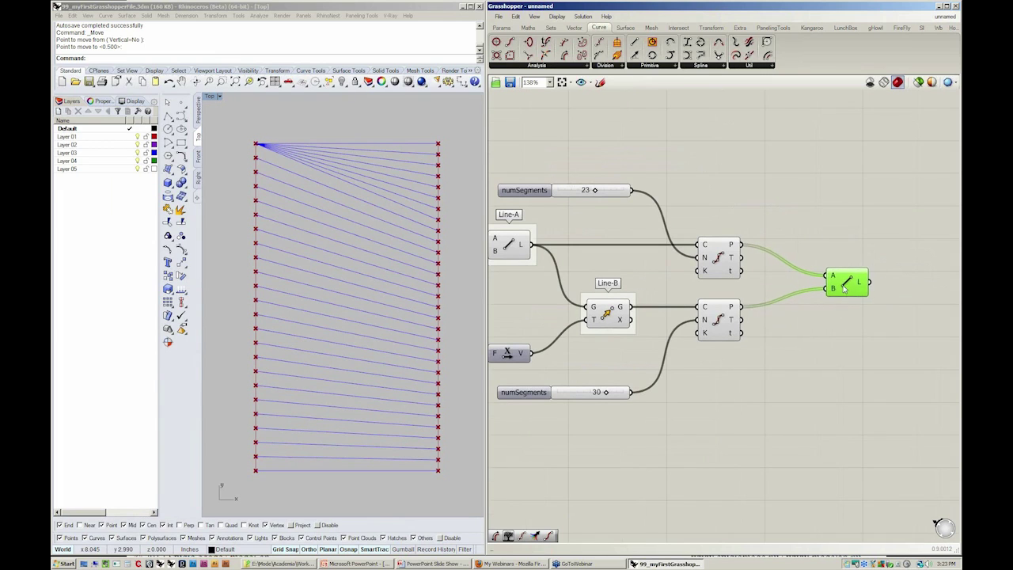
scroll(780, 355, "up", 2)
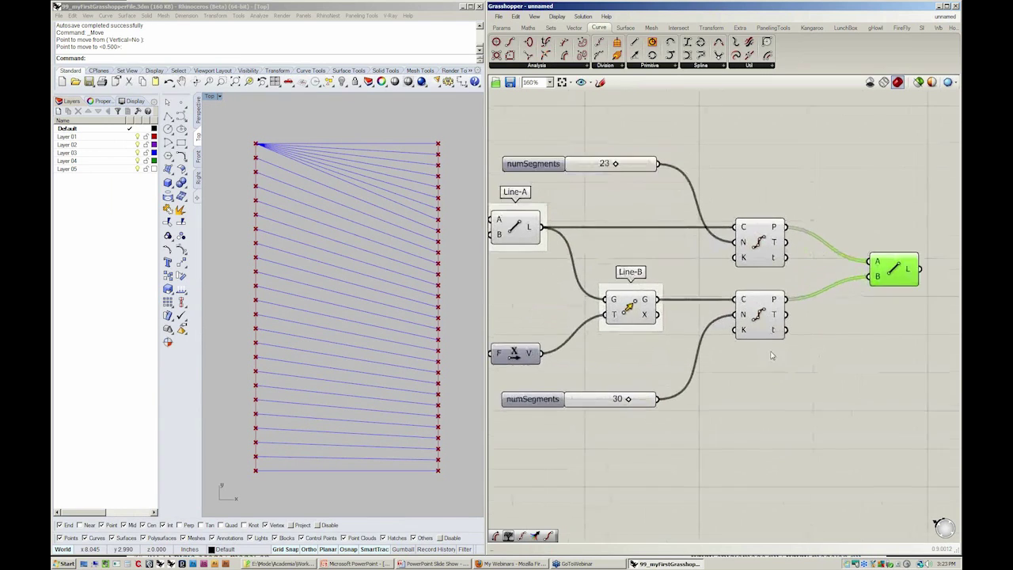
right_click_drag(772, 357, 797, 350)
left_click(796, 350)
left_click(911, 271)
left_click_drag(910, 271, 881, 273)
left_click(886, 327)
Step: Move the upper numSegments slider higher and the lower one further down, and highlight the new Line component to check its lines
left_click_drag(599, 169, 591, 153)
left_click(575, 400)
left_click_drag(576, 400, 586, 413)
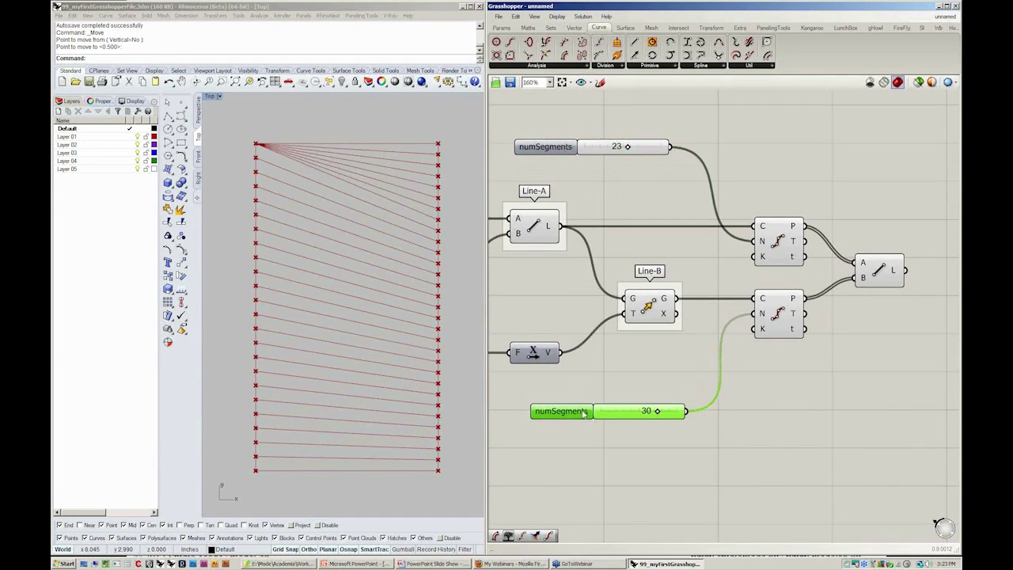
left_click(626, 457)
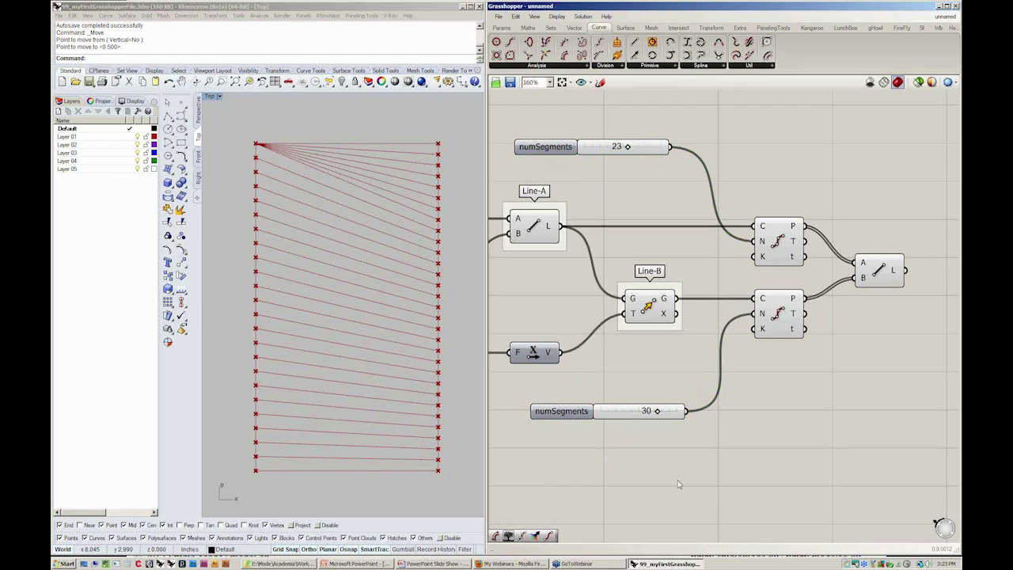
left_click(878, 273)
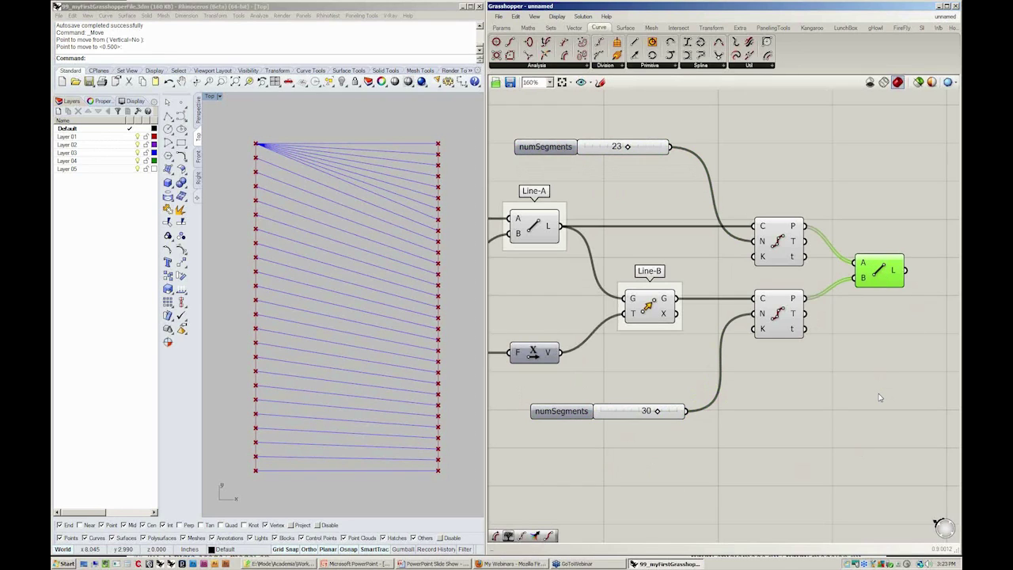
left_click(879, 397)
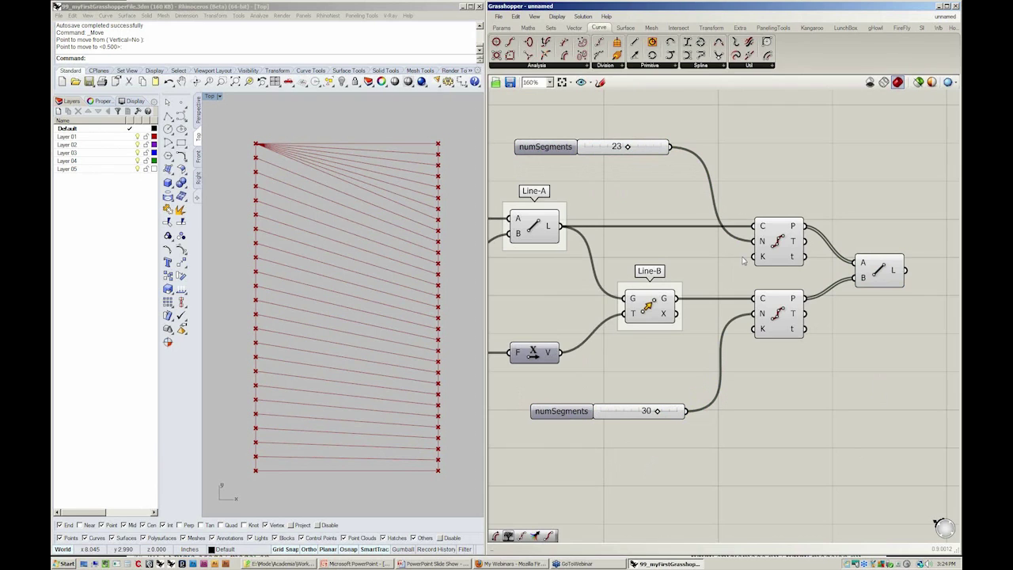
Step: Set the upper numSegments slider to 15 and move the point-connecting Line component slightly down beside the Divide Curve components
mouse_move(630, 151)
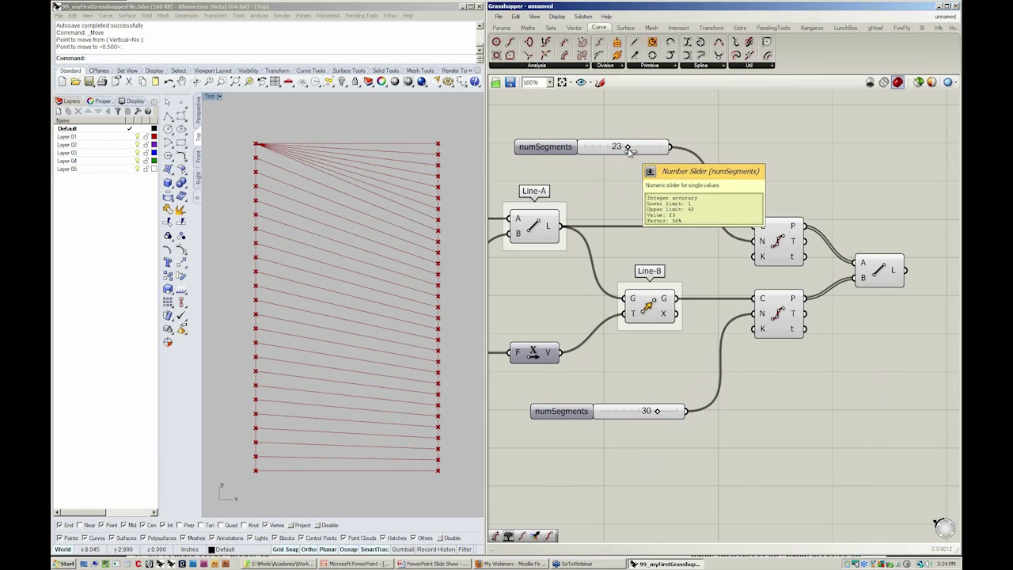
mouse_move(629, 150)
left_mouse_down()
mouse_move(649, 148)
mouse_move(612, 147)
left_mouse_up()
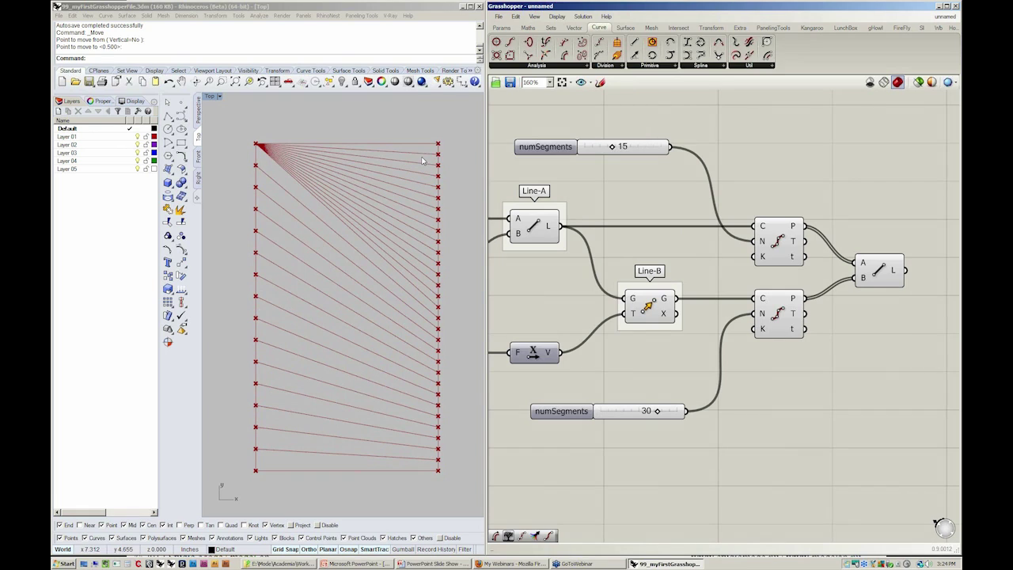
mouse_move(797, 229)
mouse_move(796, 299)
left_click_drag(879, 271, 889, 293)
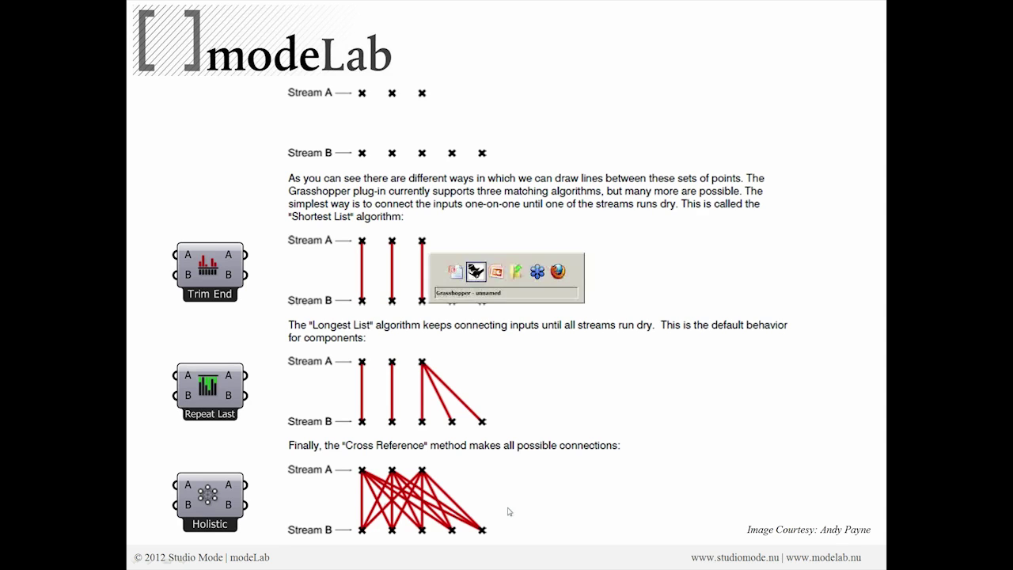
scroll(804, 431, "down", 2)
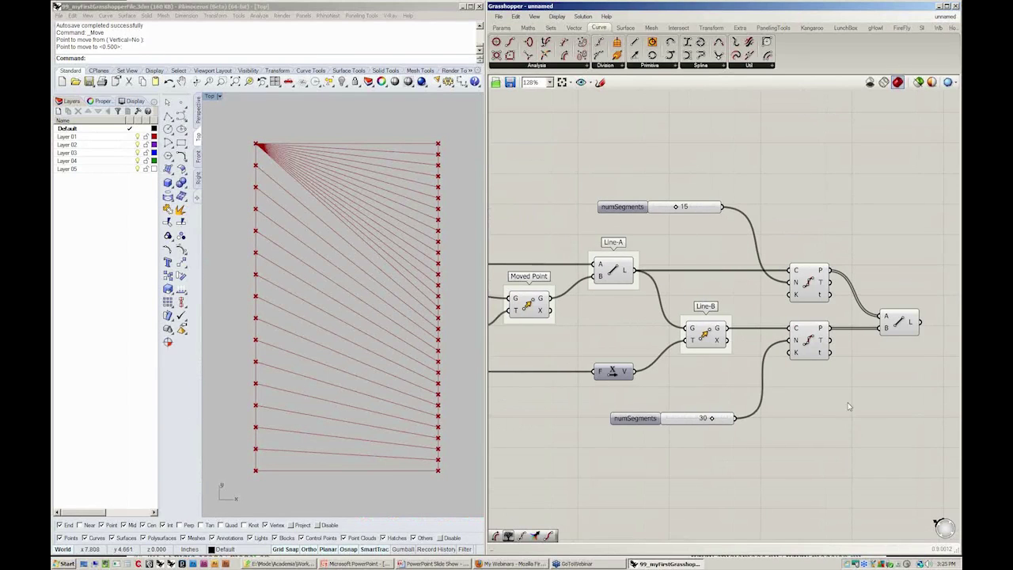
left_click(552, 28)
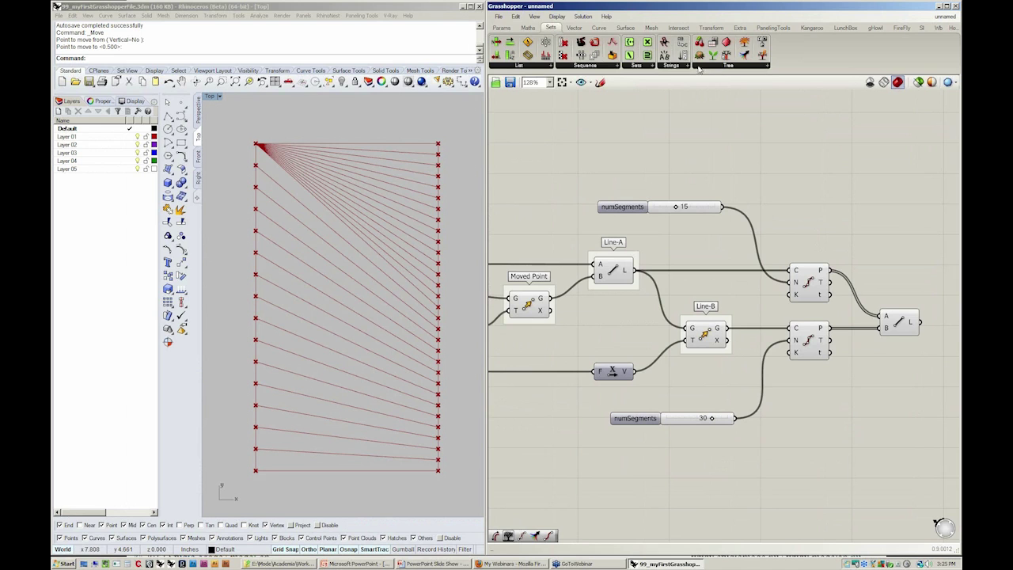
left_click(548, 65)
Step: Connect the upper numSegments slider to the lower Divide Curve's N input as well and delete the lower numSegments slider
right_click_drag(815, 233, 792, 227)
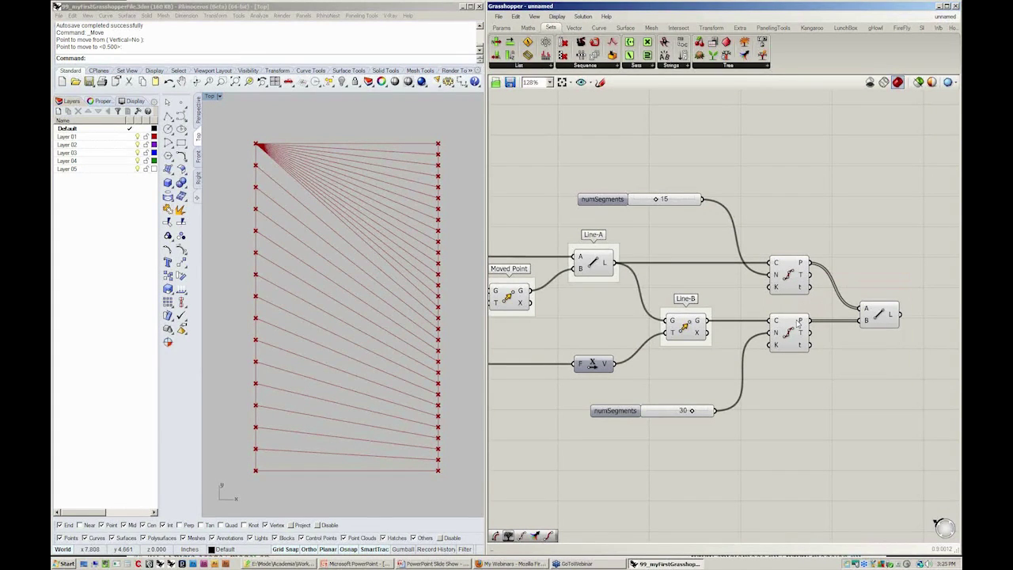
left_click_drag(691, 199, 769, 333)
left_click(663, 414)
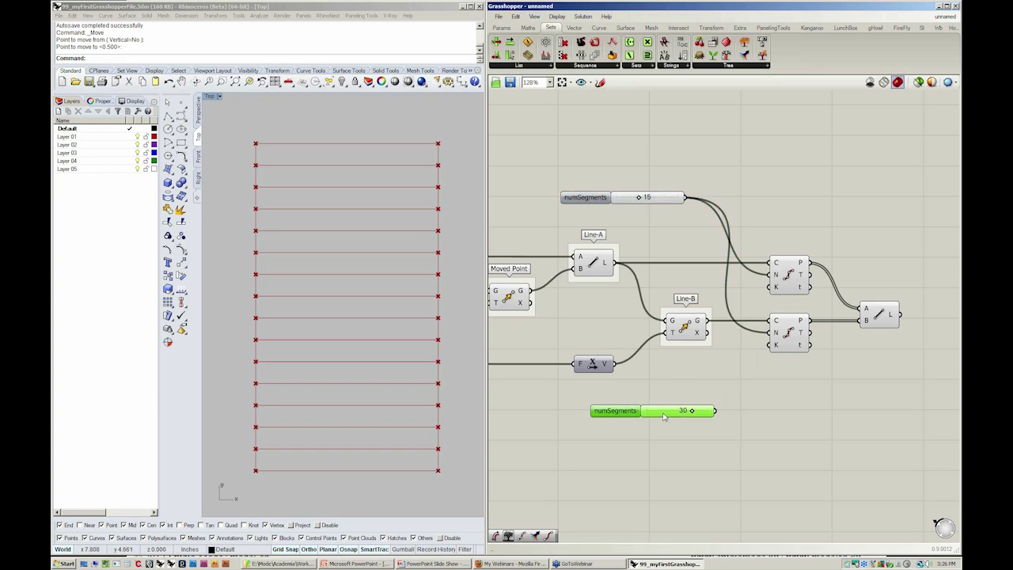
key("Delete")
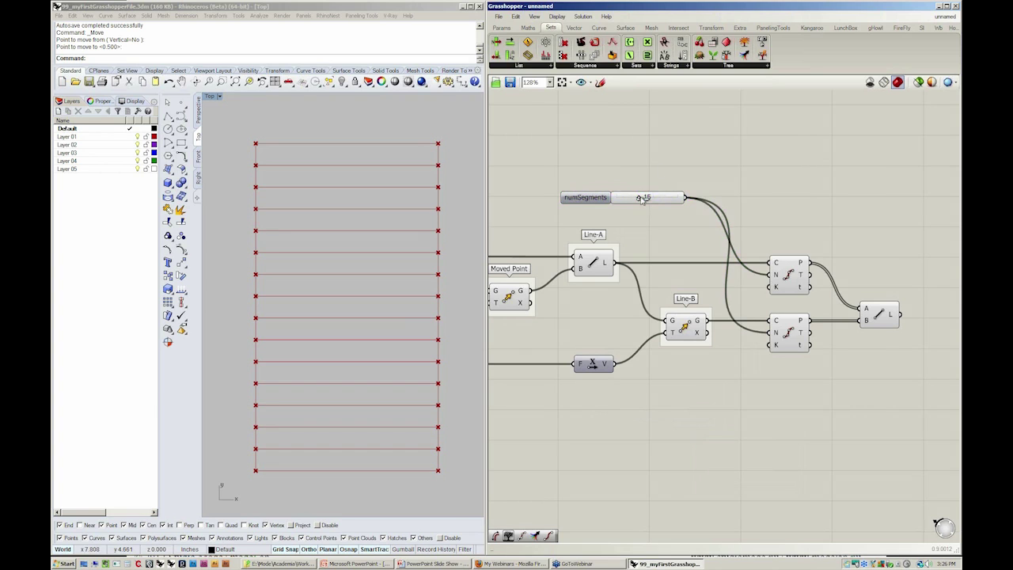
Step: Set the shared numSegments slider to 40 and move the final Line component up and farther from the Divide Curve components
left_click_drag(638, 198, 679, 198)
left_click_drag(881, 320, 897, 289)
mouse_move(896, 290)
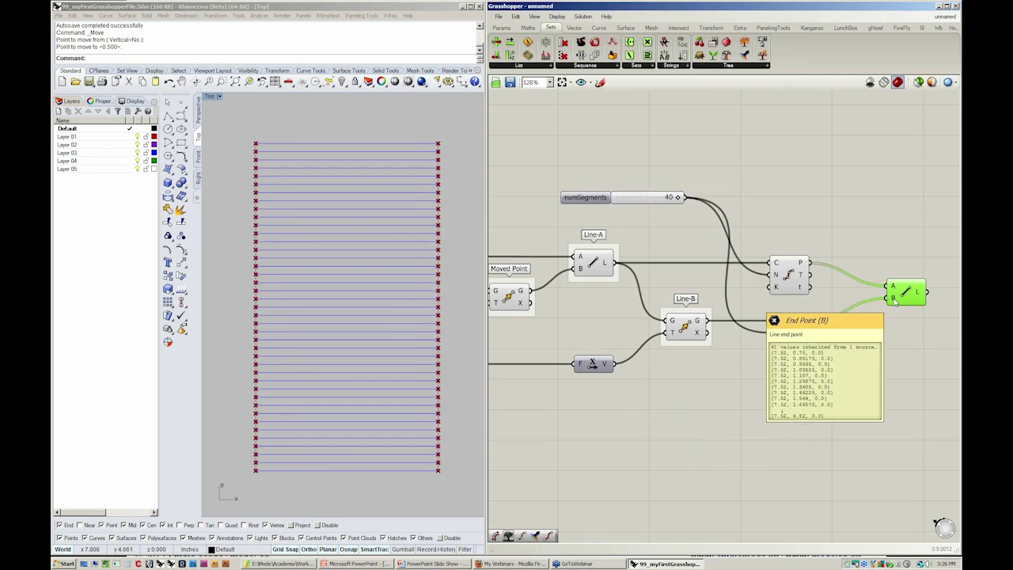
left_click(888, 364)
Step: Move the numSegments slider below the Line-B group and the X vector component
right_click_drag(828, 394, 907, 414)
scroll(791, 356, "down", 3)
scroll(760, 317, "up", 2)
left_click_drag(744, 247, 742, 410)
right_click_drag(802, 445, 766, 424)
scroll(767, 425, "down", 2)
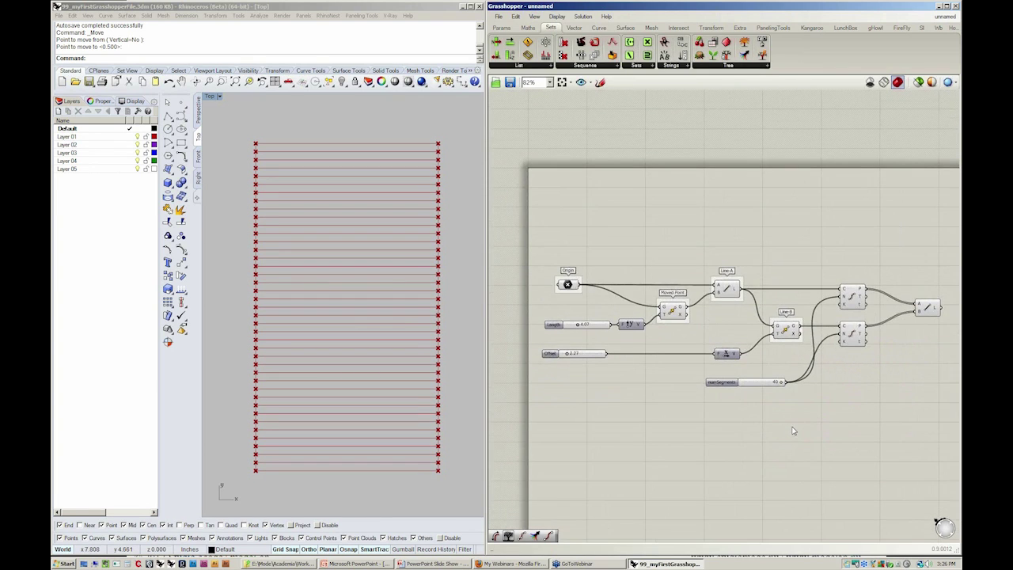
Step: Save the definition in the 000_WorkshopFiles folder as 99_myThirdGrasshopperFile.gh, basing the name on the existing 99_mySecondGrasshopperFile.gh
key("ctrl+s")
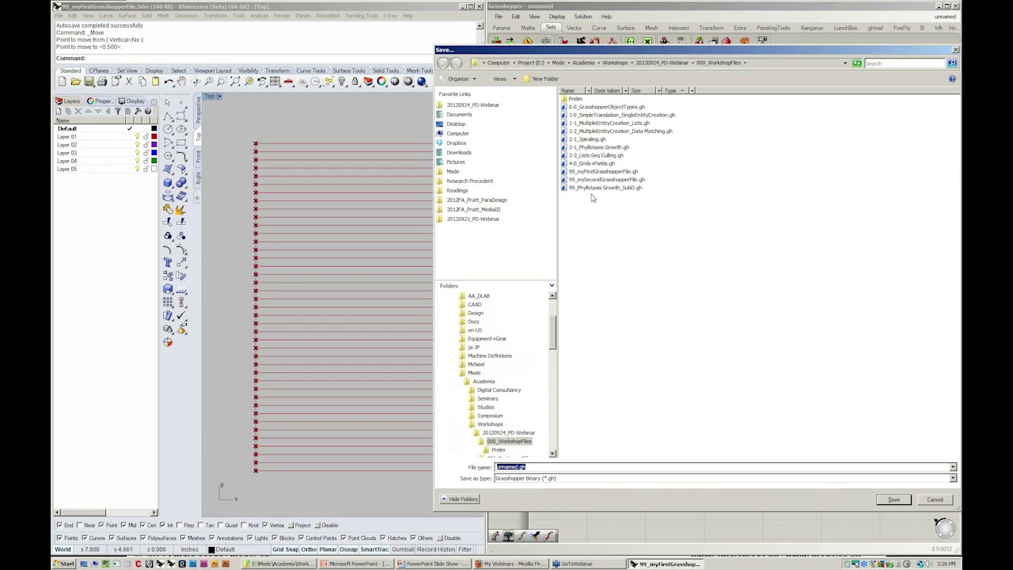
left_click(600, 181)
left_click(516, 467)
left_click(513, 467)
left_click_drag(513, 467, 529, 467)
type("Third")
key("Return")
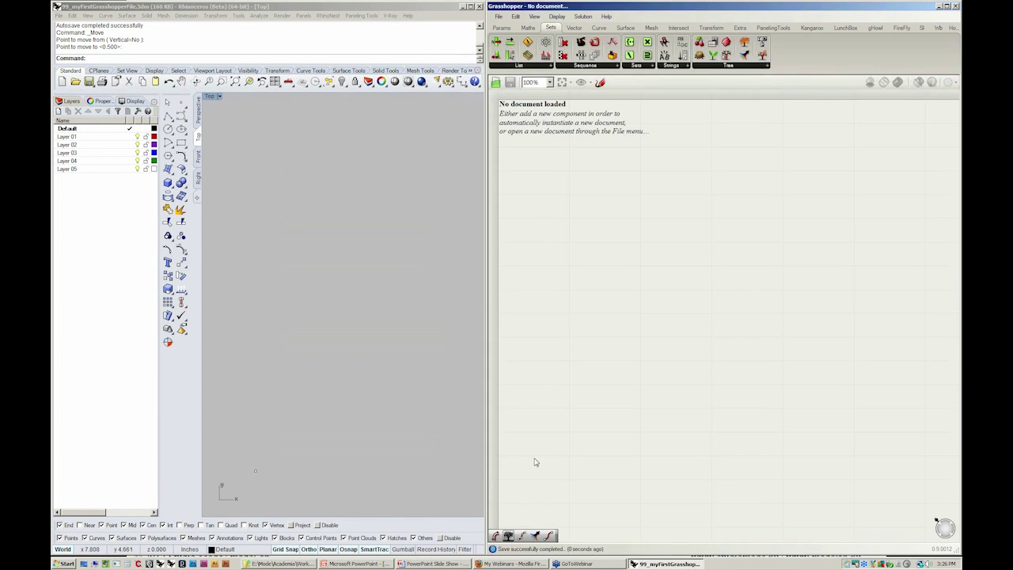